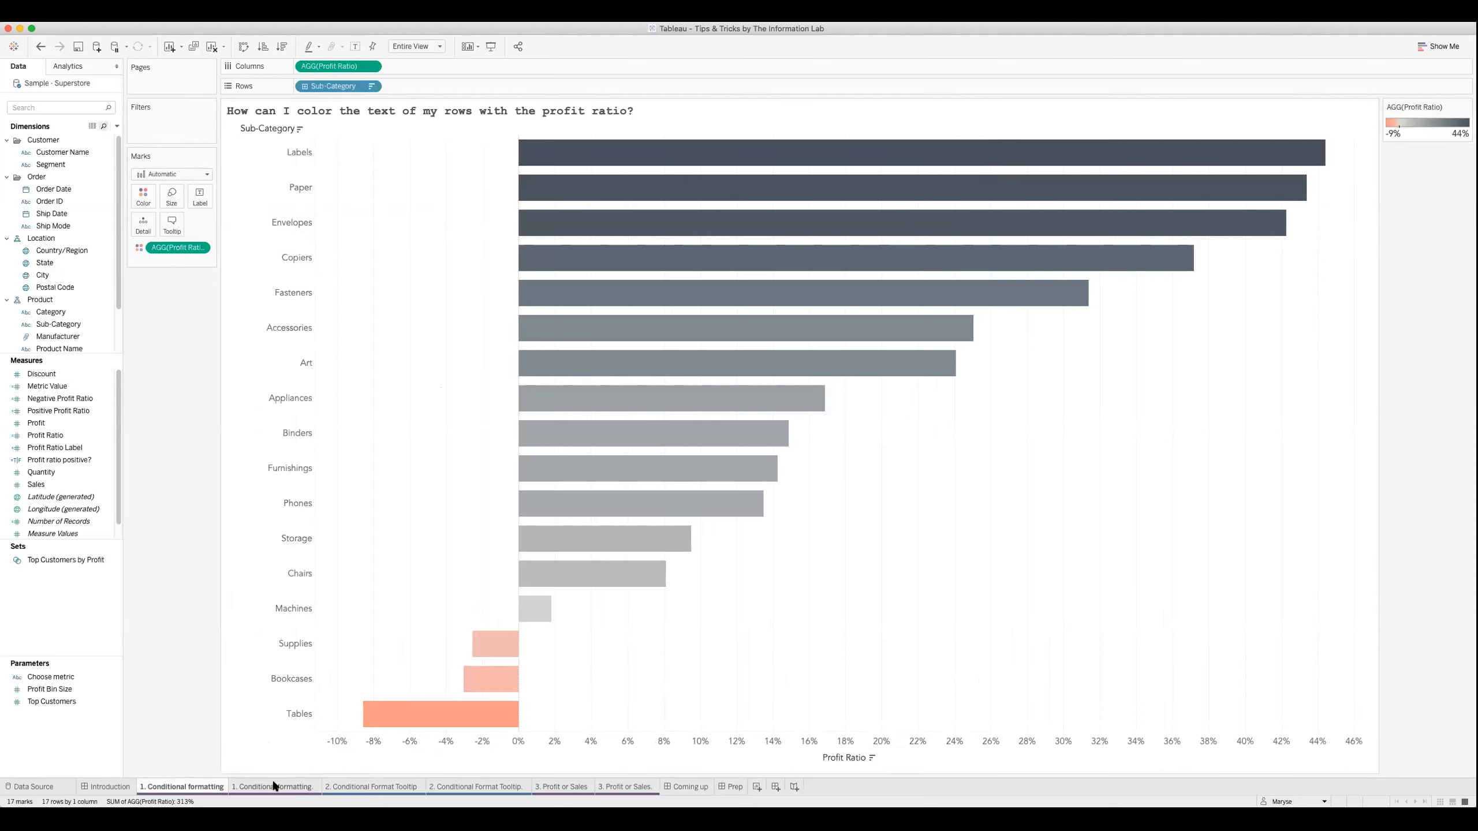
Widen the Marks card slightly so the profit ratio field name fits.
{"action": "mouse_move", "coordinate": [611, 489]}
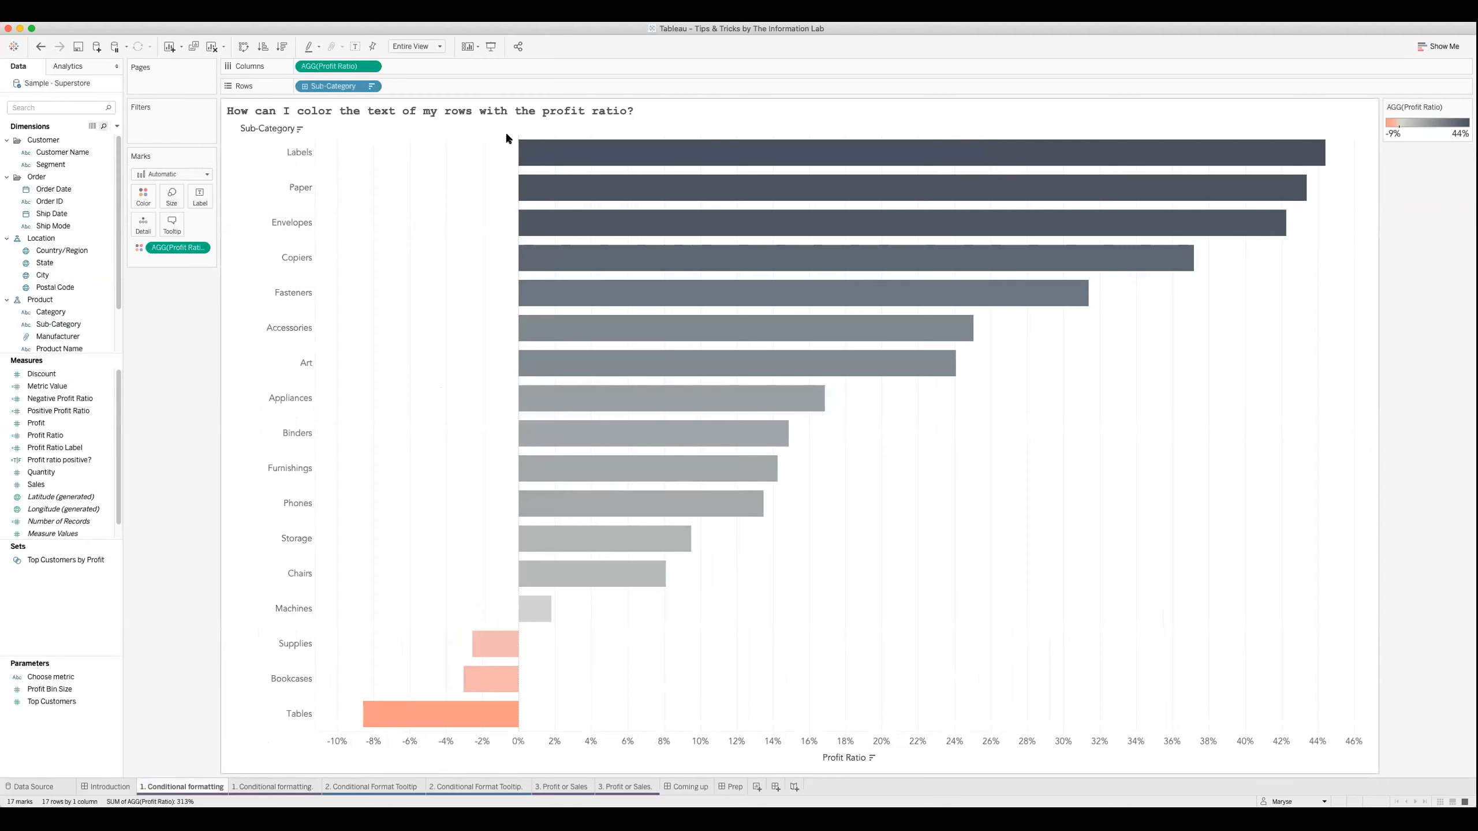
{"action": "mouse_move", "coordinate": [500, 693]}
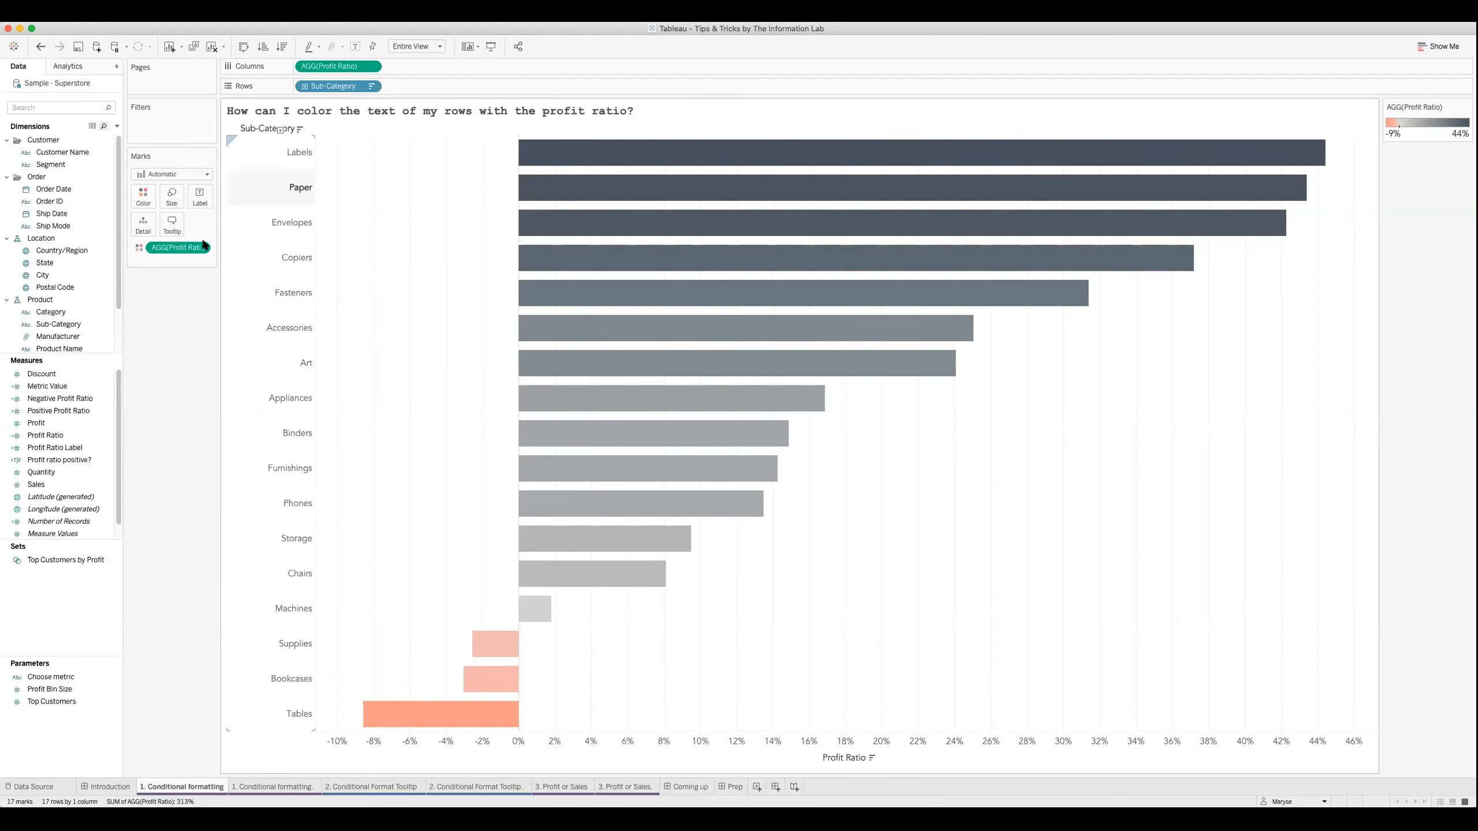
{"action": "left_click_drag", "start_coordinate": [220, 277], "coordinate": [234, 277]}
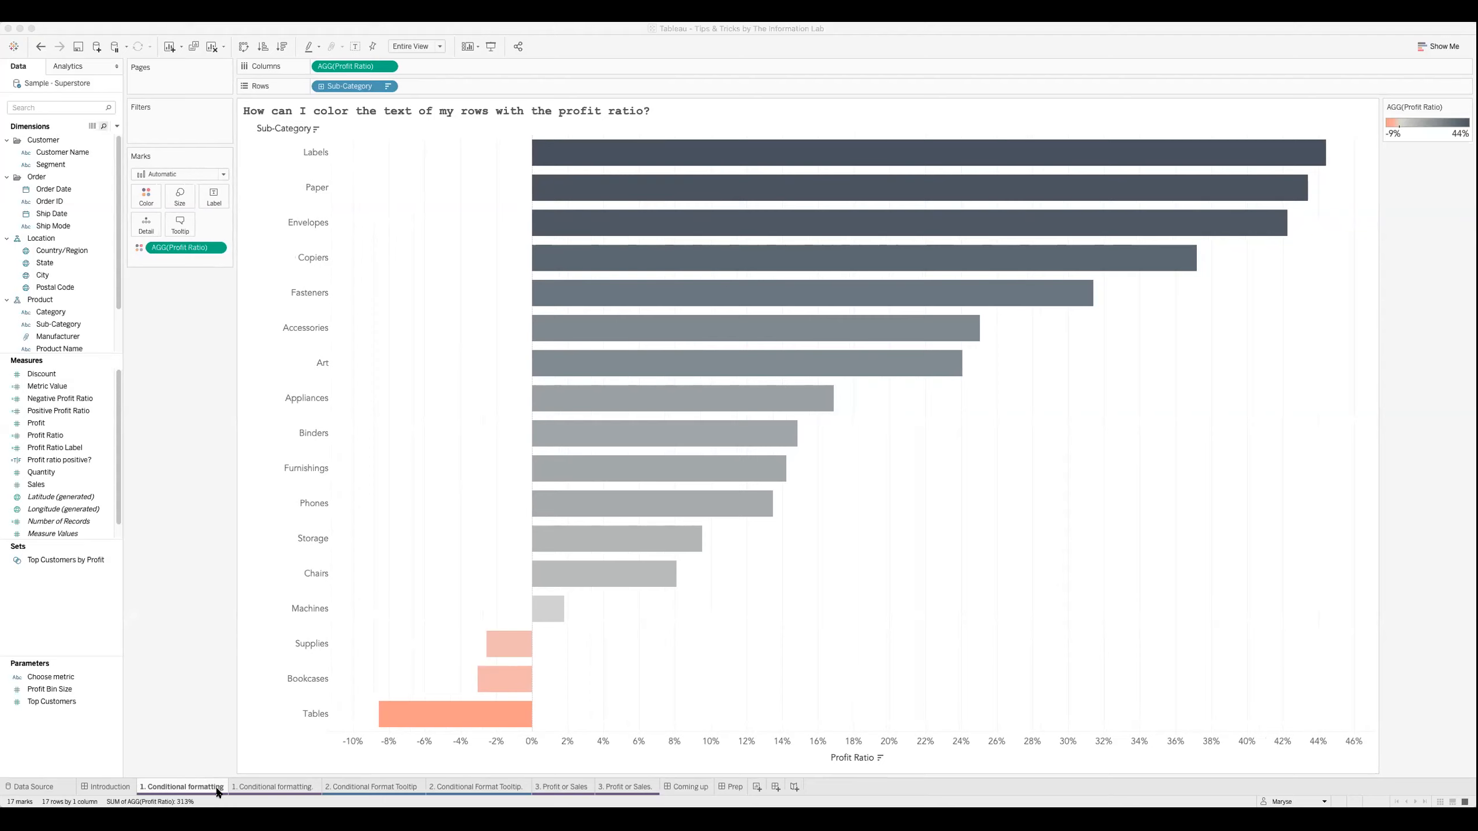
View the finished chart on the second "1. Conditional formatting" sheet, and return to the first sheet.
{"action": "left_click", "coordinate": [259, 787]}
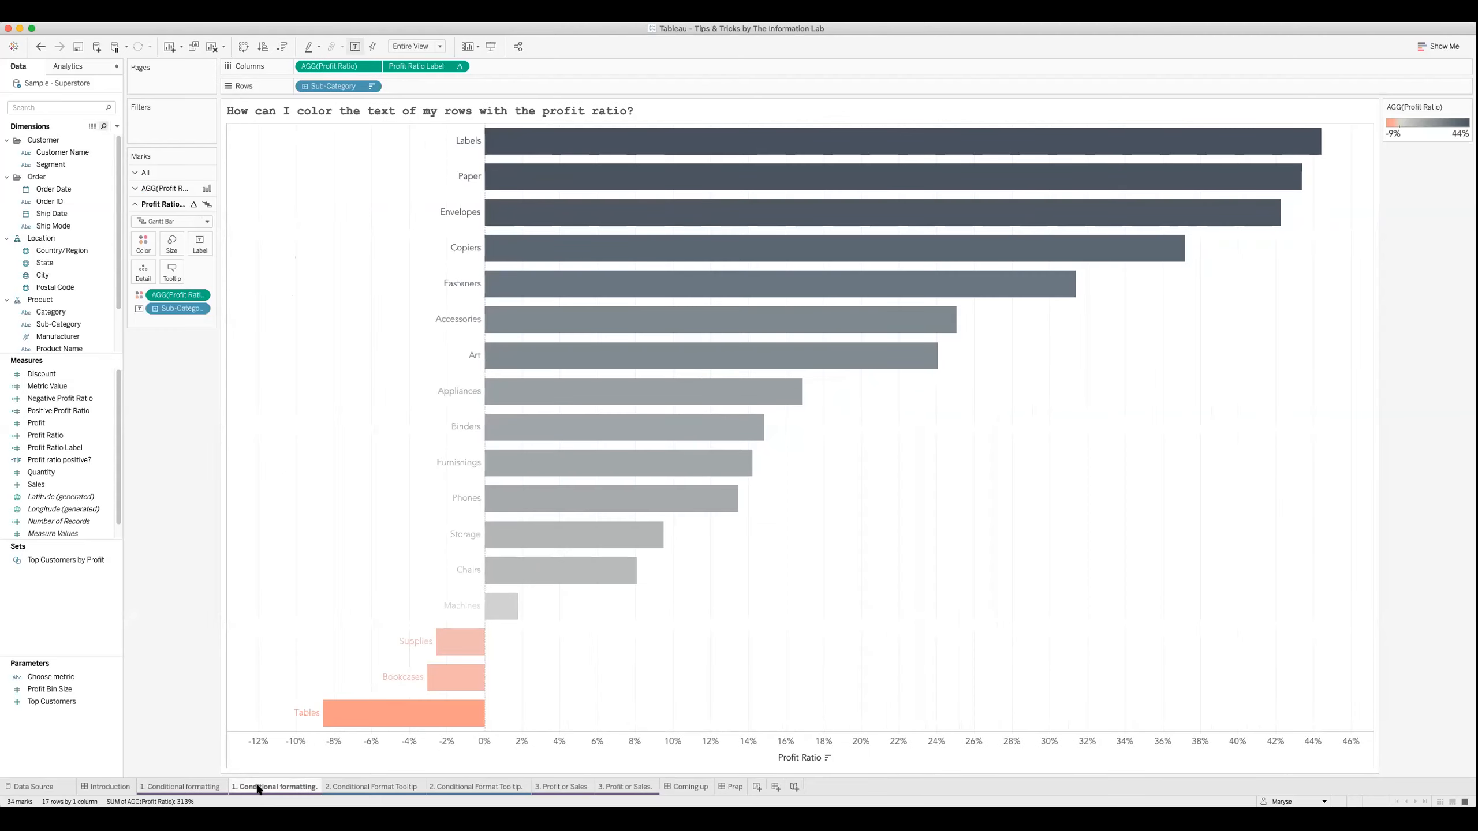
{"action": "mouse_move", "coordinate": [260, 786]}
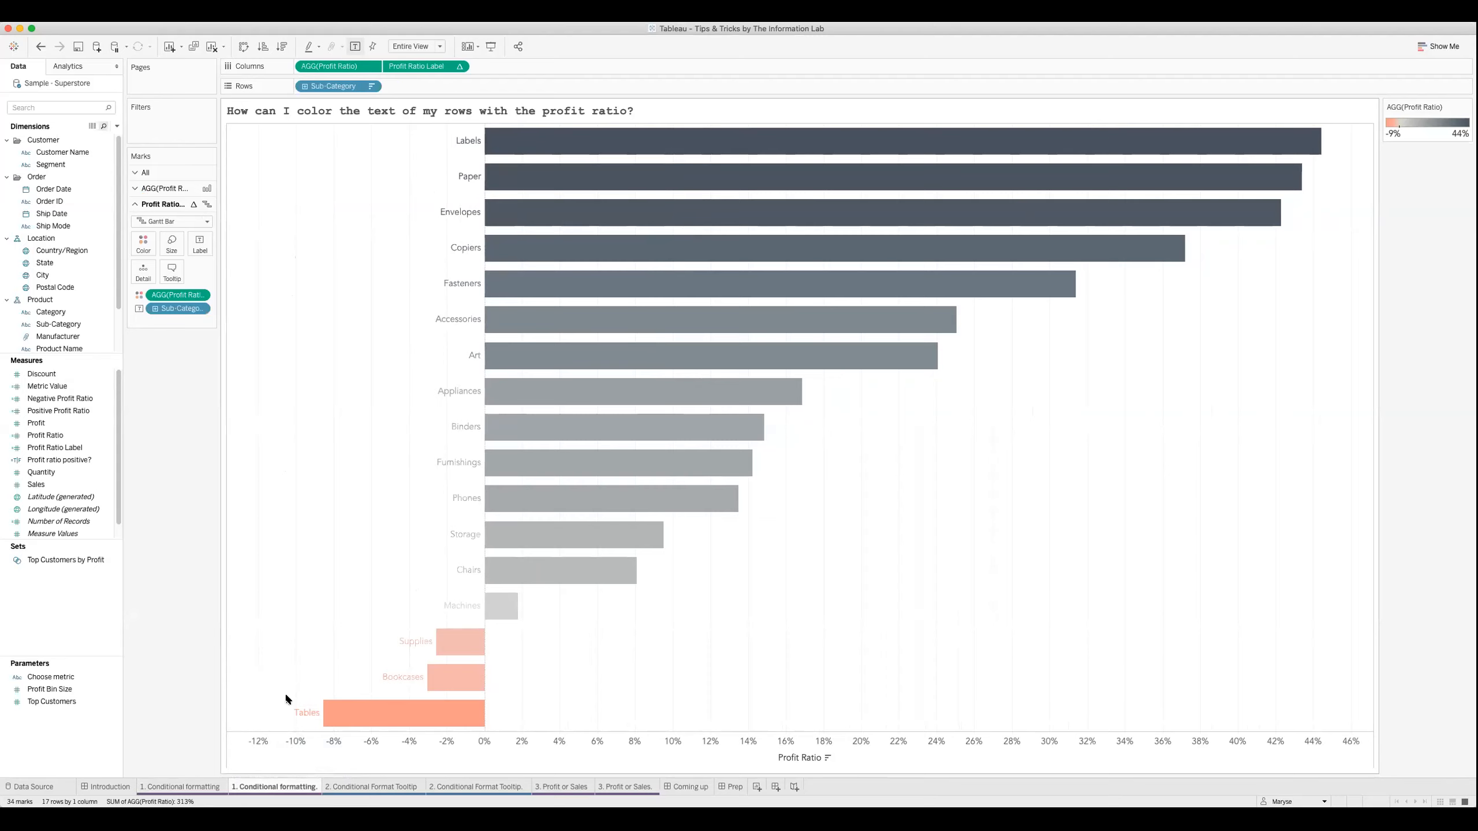
{"action": "left_click", "coordinate": [215, 787]}
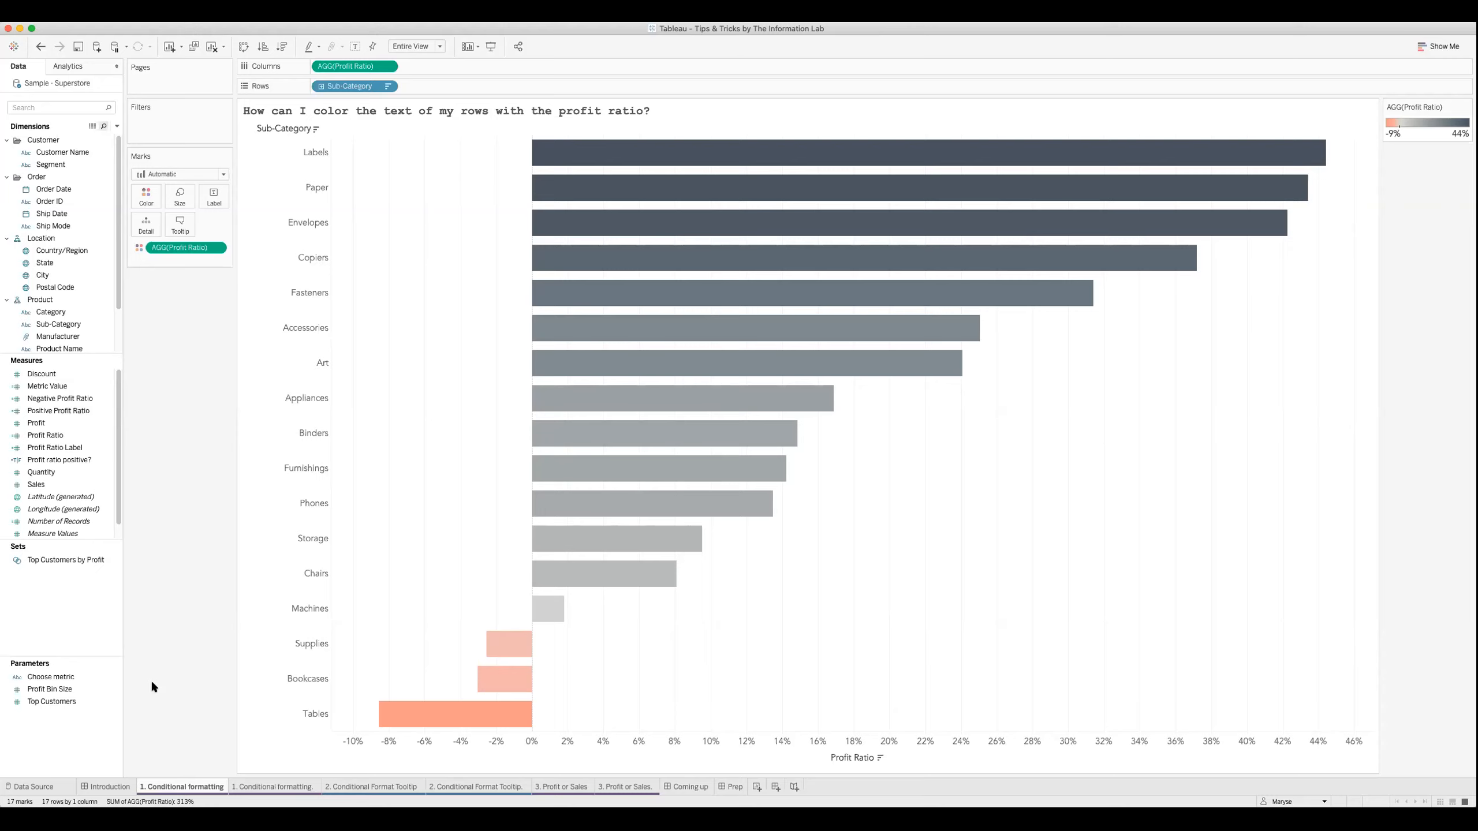
Try labelling the bars with the profit ratio, and undo it.
{"action": "left_click", "coordinate": [103, 509]}
{"action": "left_click_drag", "start_coordinate": [168, 249], "coordinate": [215, 200]}
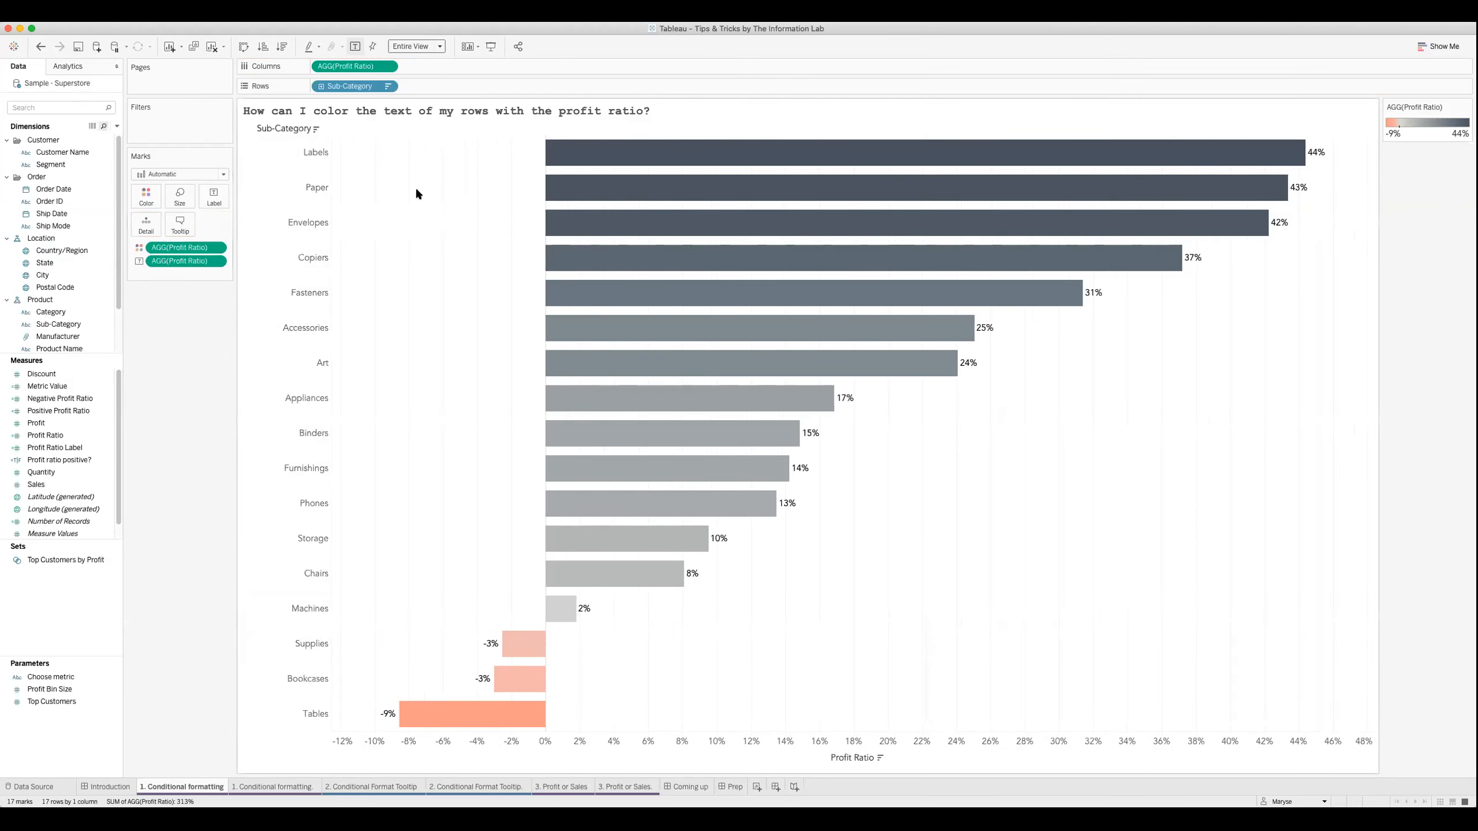
{"action": "left_click", "coordinate": [37, 48]}
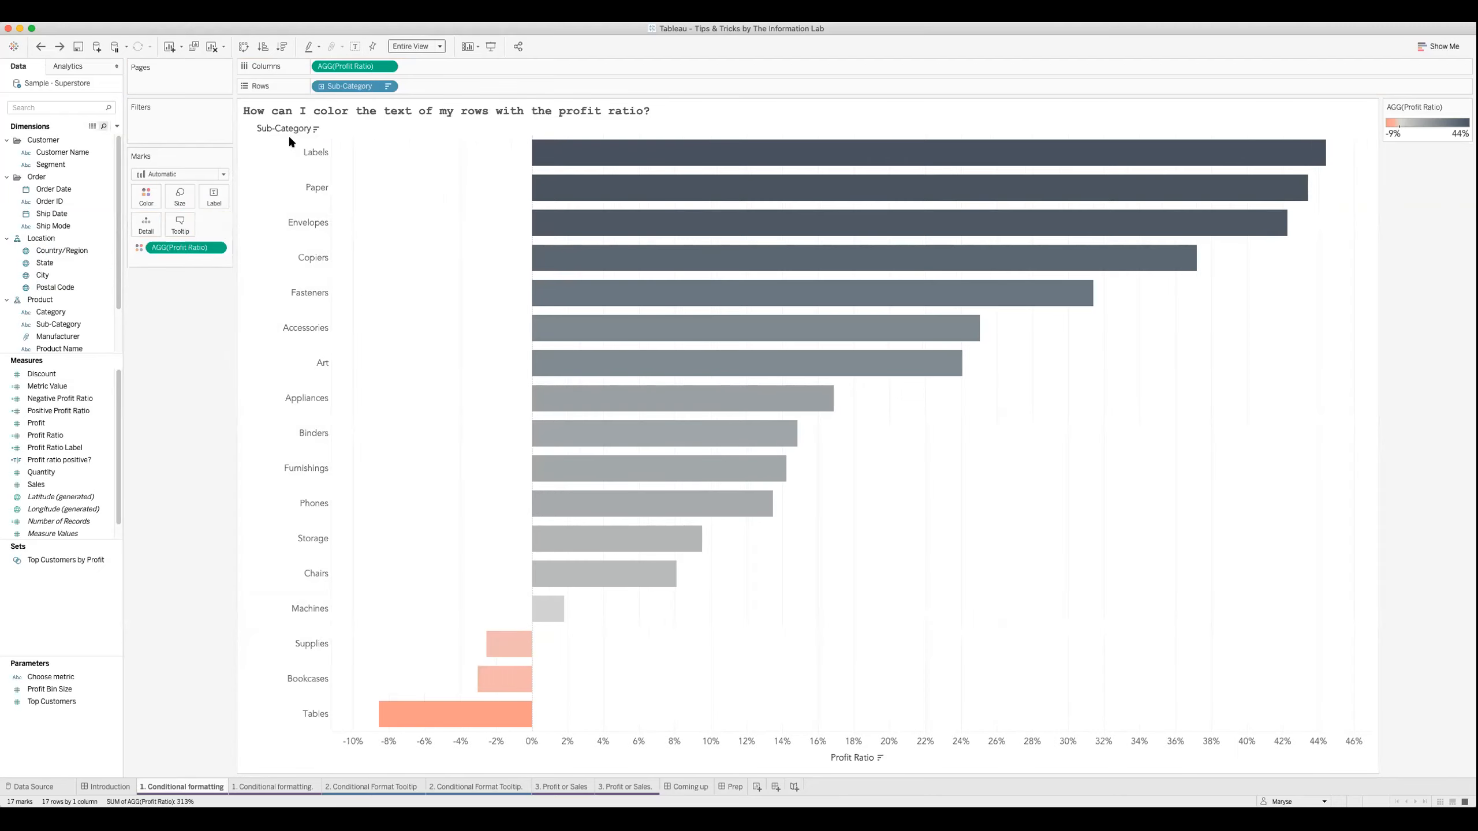
Label the bars with Sub-Category and set the label font colour to match the mark colour.
{"action": "left_click_drag", "start_coordinate": [354, 88], "coordinate": [214, 192]}
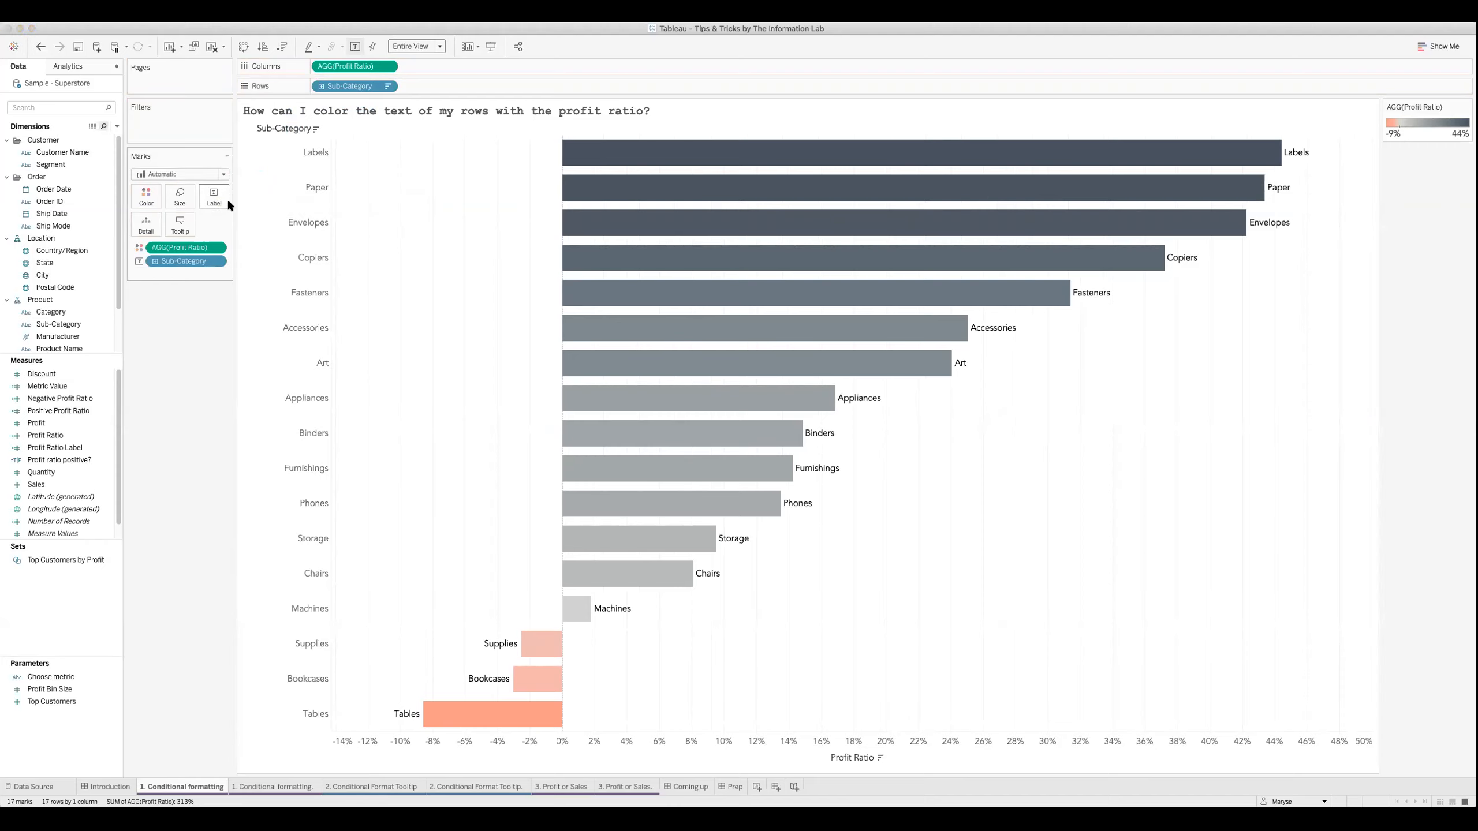
{"action": "left_click", "coordinate": [319, 253]}
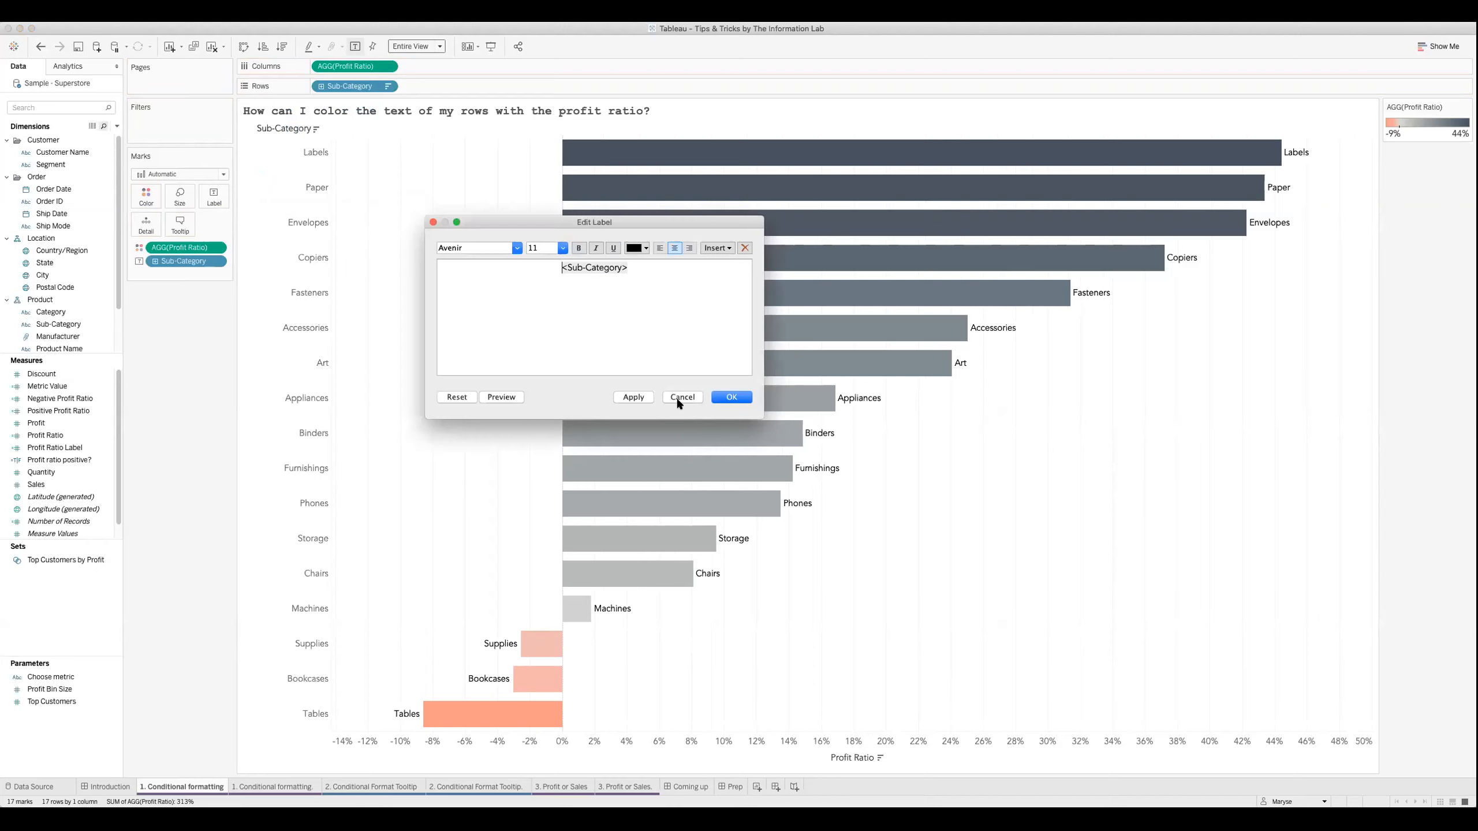
{"action": "left_click", "coordinate": [677, 398]}
{"action": "left_click", "coordinate": [323, 270]}
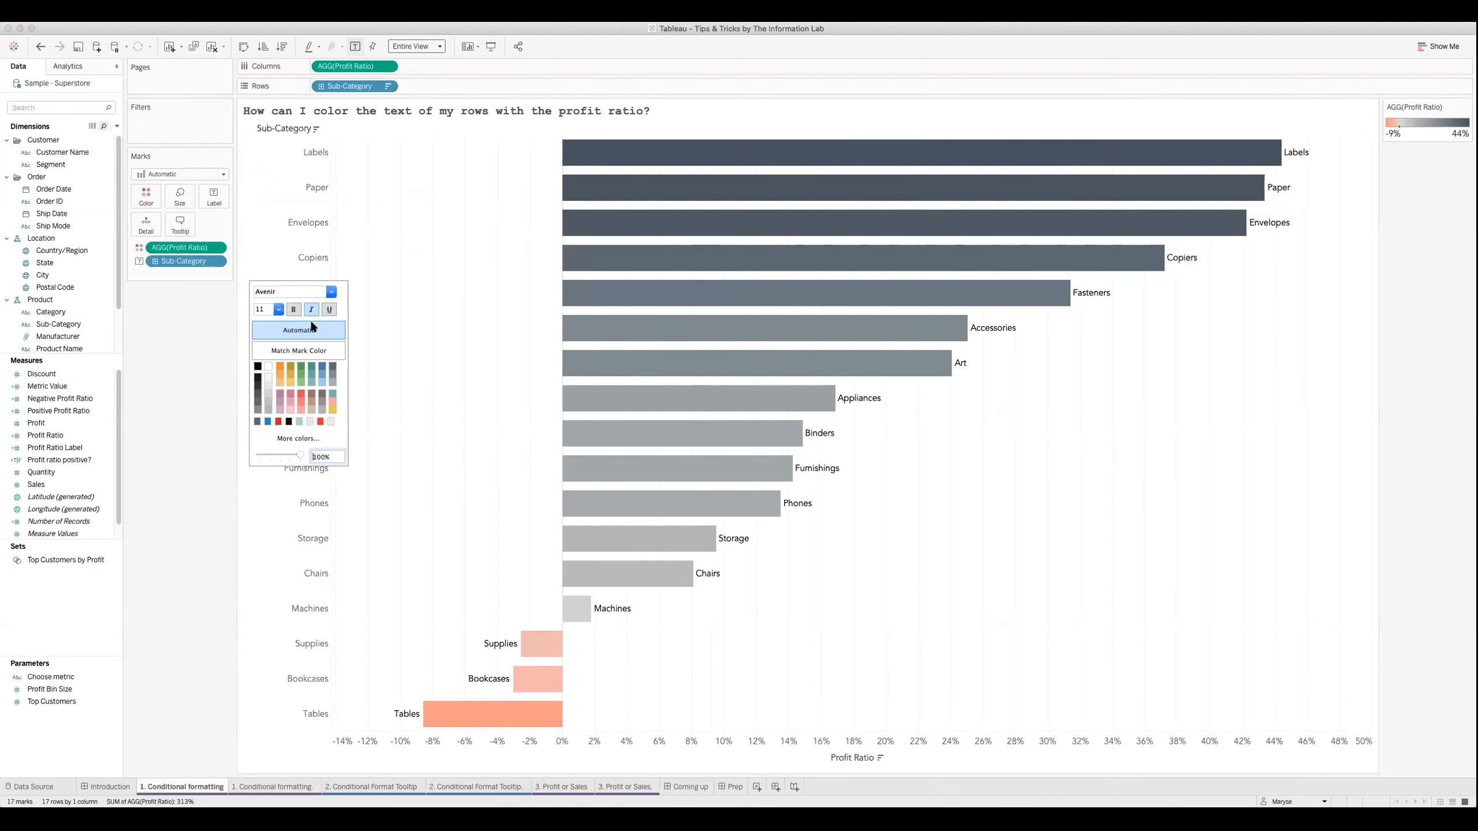
{"action": "left_click", "coordinate": [298, 350]}
{"action": "left_click", "coordinate": [194, 493]}
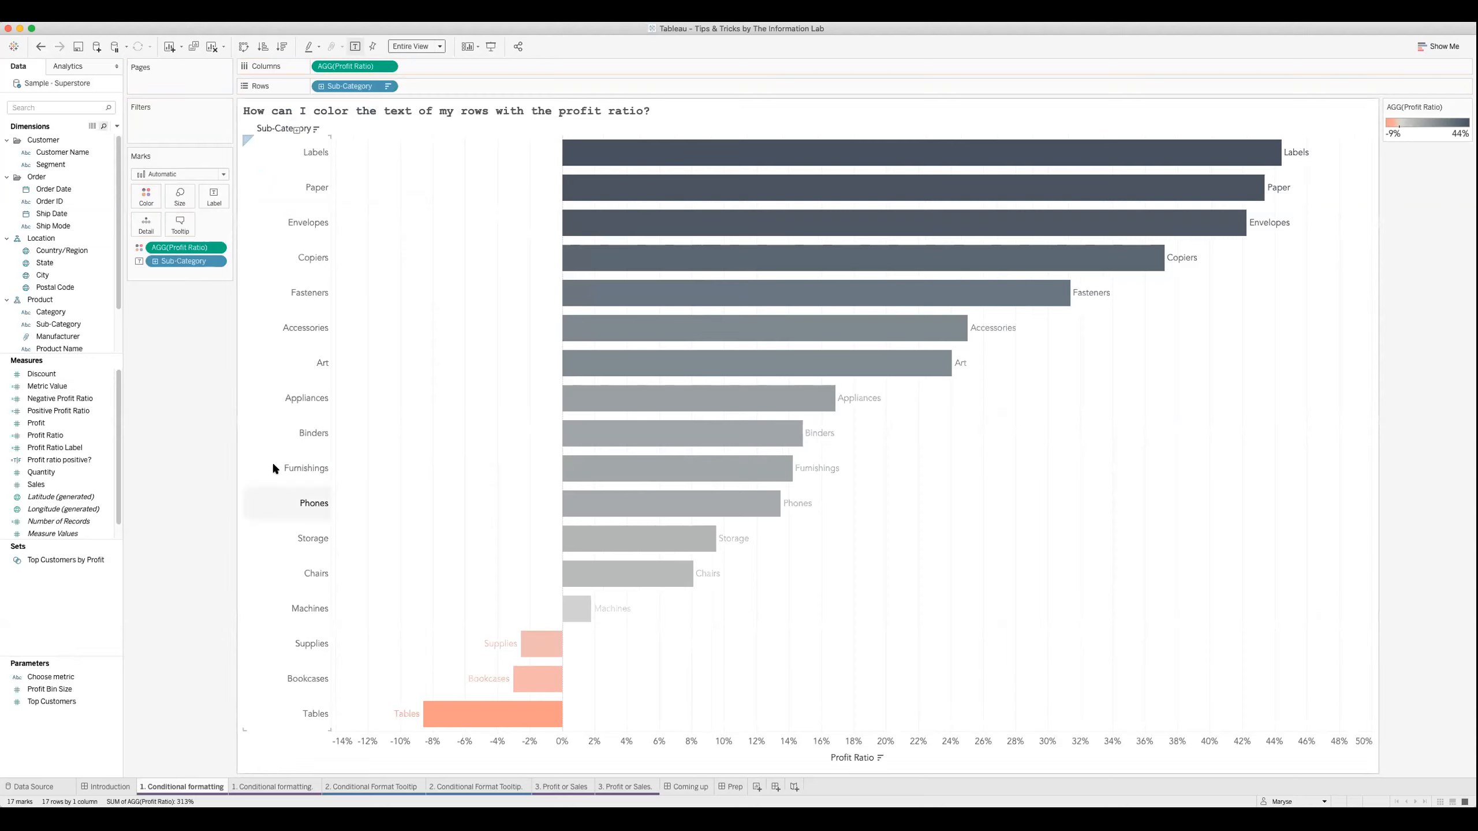
Hide the Sub-Category row headers of the bar chart and clear the selection.
{"action": "right_click", "coordinate": [263, 395]}
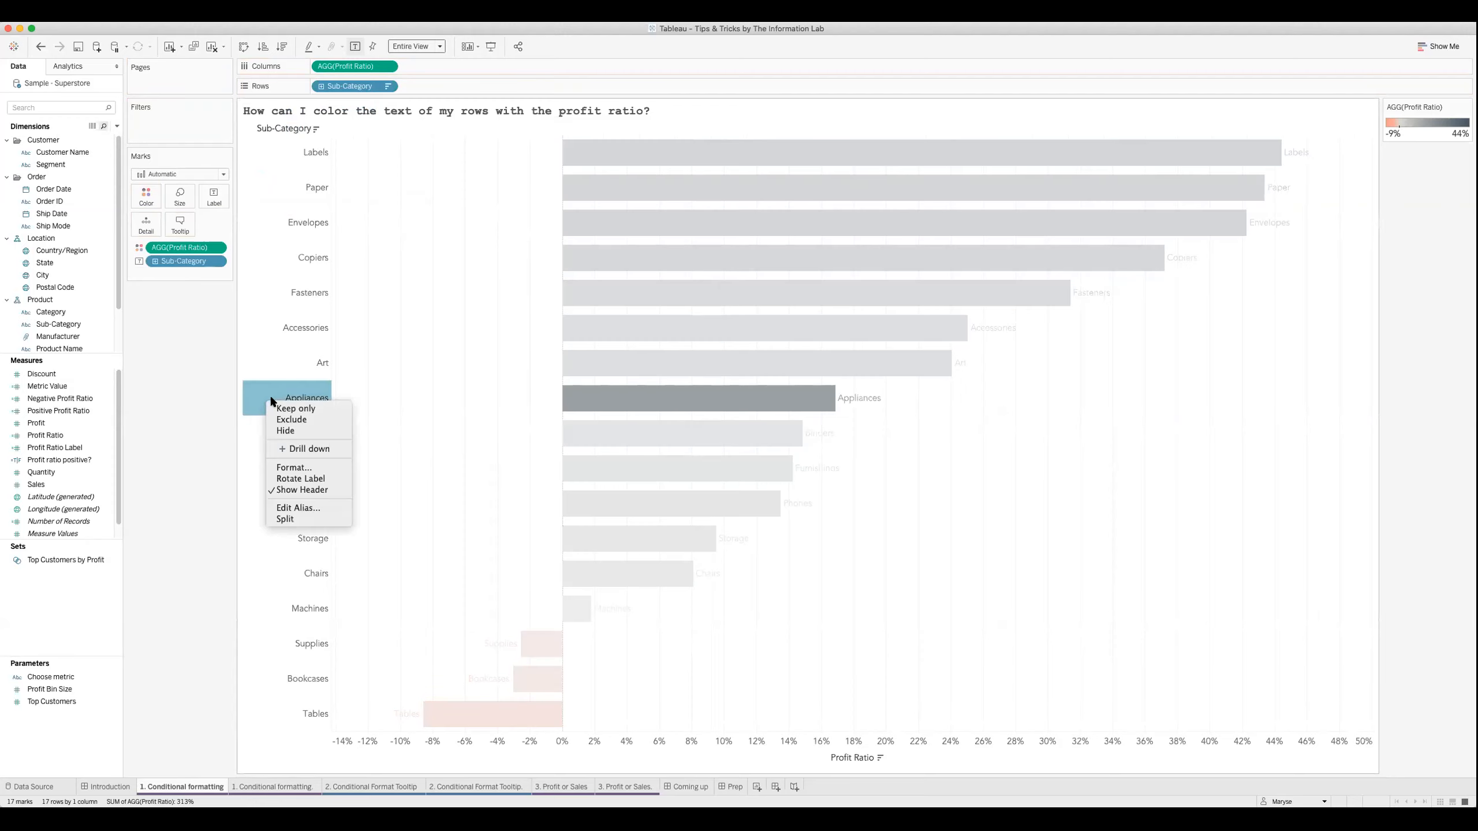
{"action": "left_click", "coordinate": [314, 491]}
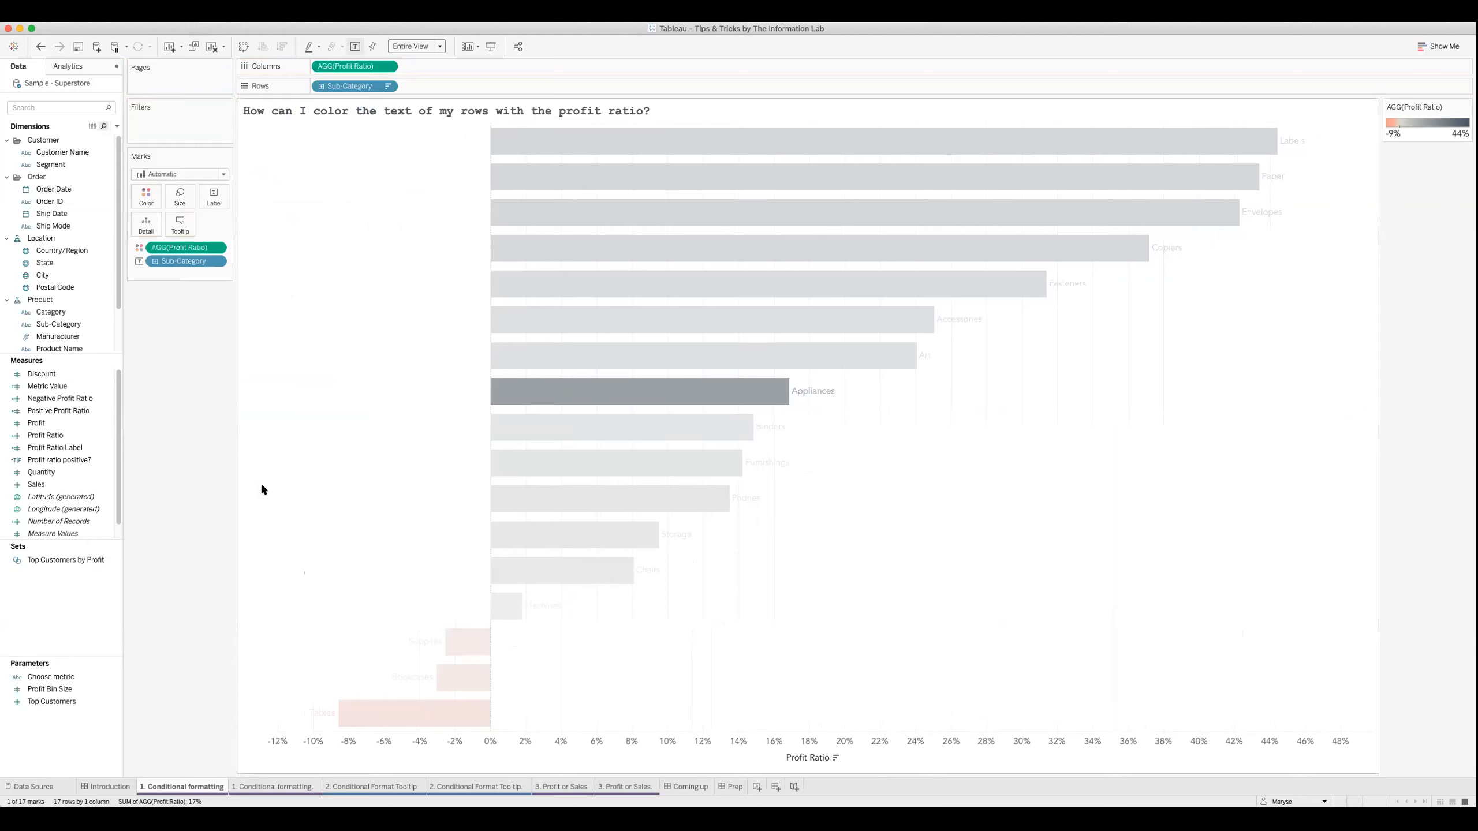
{"action": "left_click", "coordinate": [262, 490]}
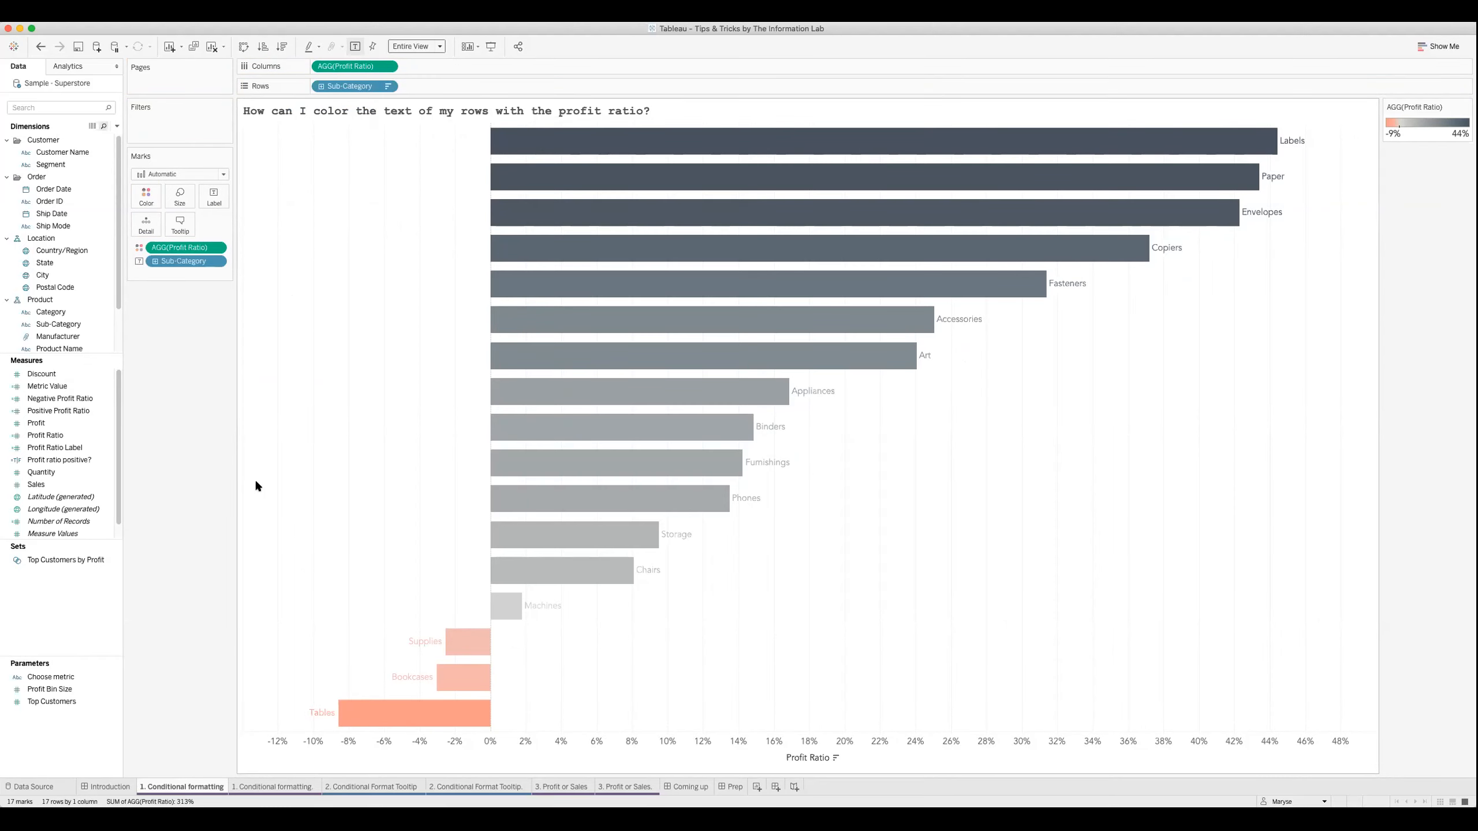
Compare the chart with the finished sheet, and examine the formula of the Profit Ratio Label calculated field.
{"action": "left_click", "coordinate": [297, 787]}
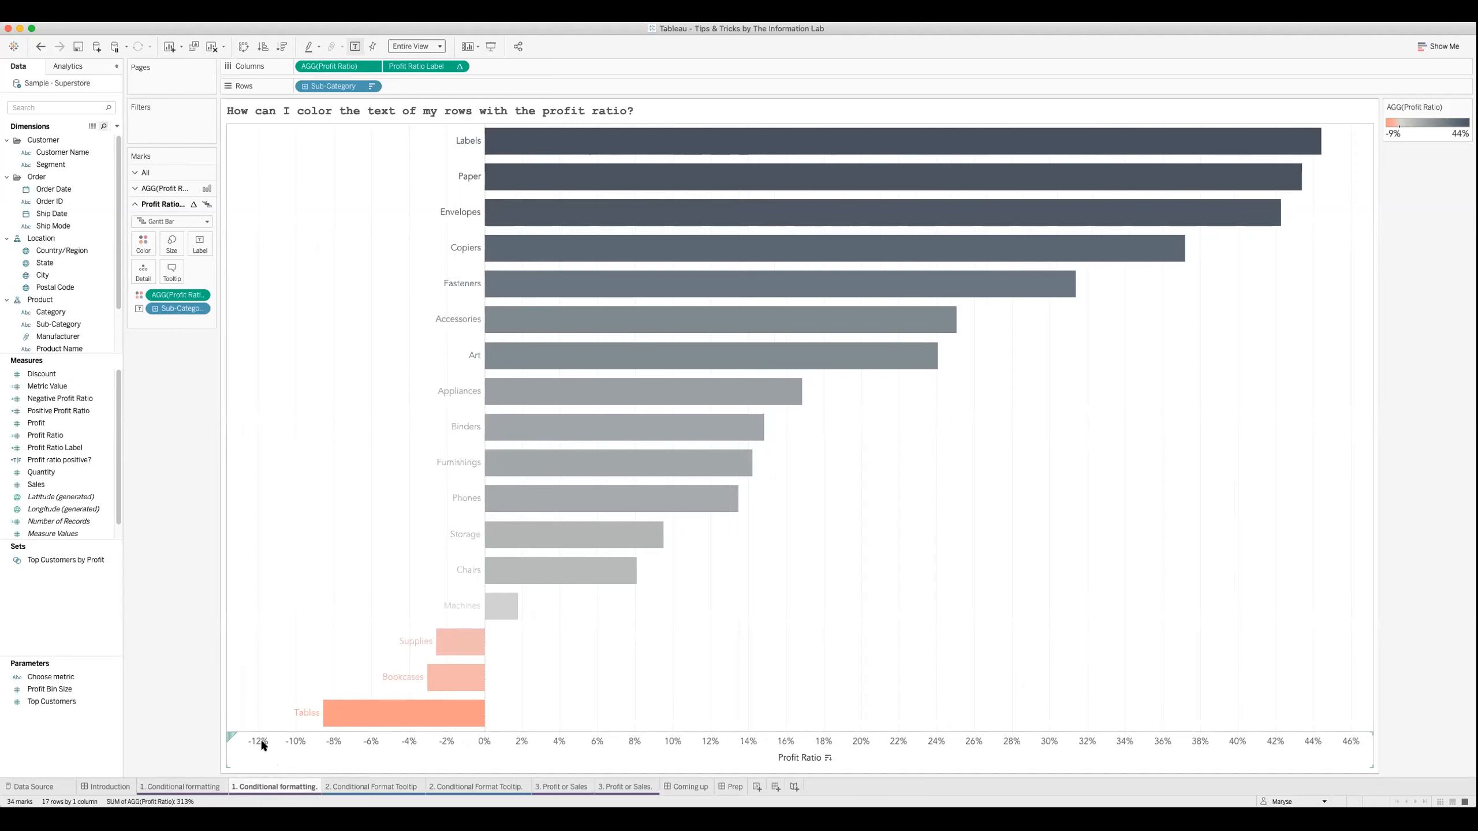
{"action": "left_click", "coordinate": [185, 786]}
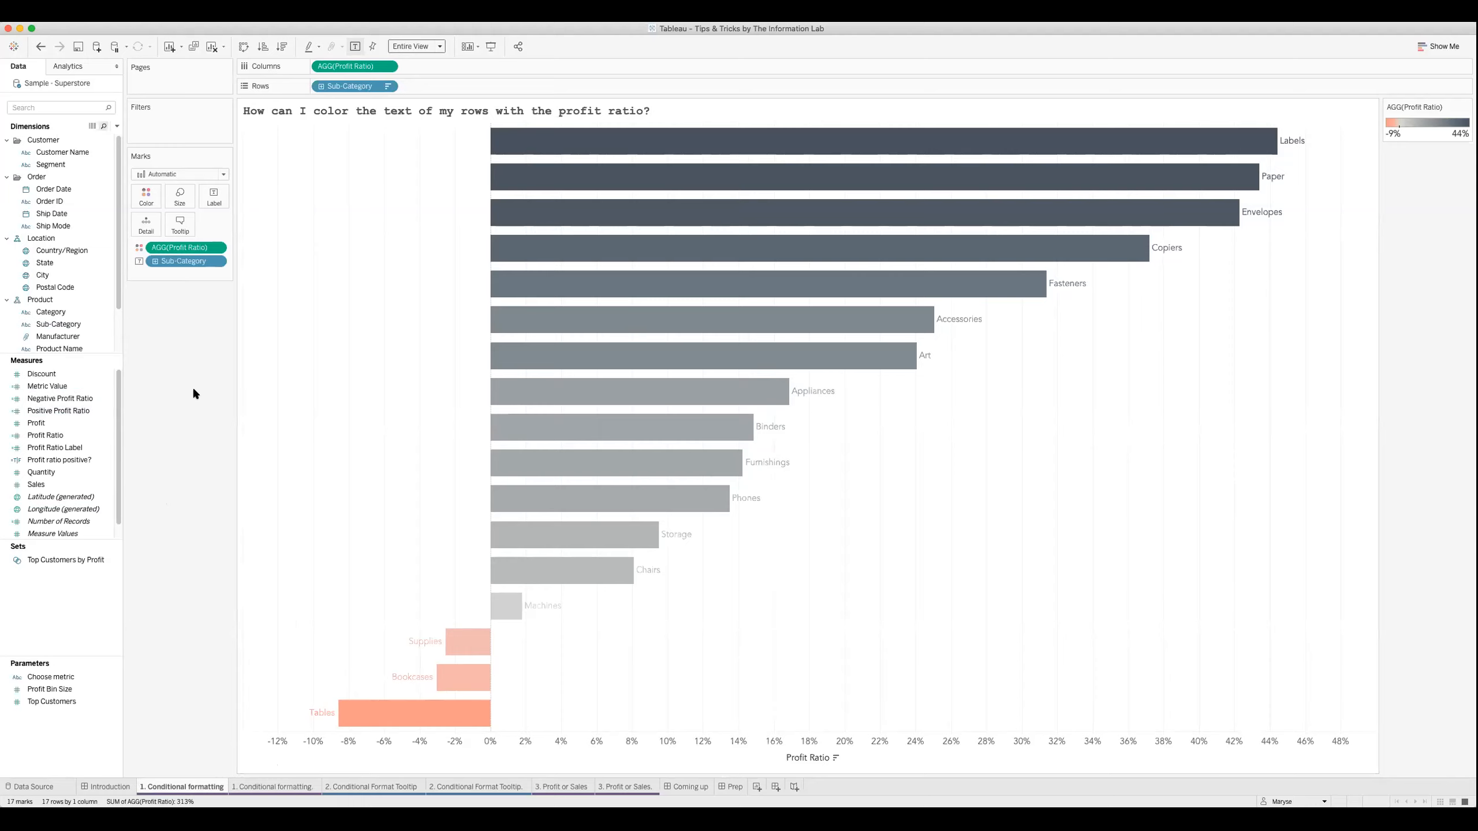
{"action": "left_click_drag", "start_coordinate": [77, 362], "coordinate": [75, 414]}
{"action": "left_click_drag", "start_coordinate": [74, 546], "coordinate": [66, 600]}
{"action": "left_click", "coordinate": [97, 502]}
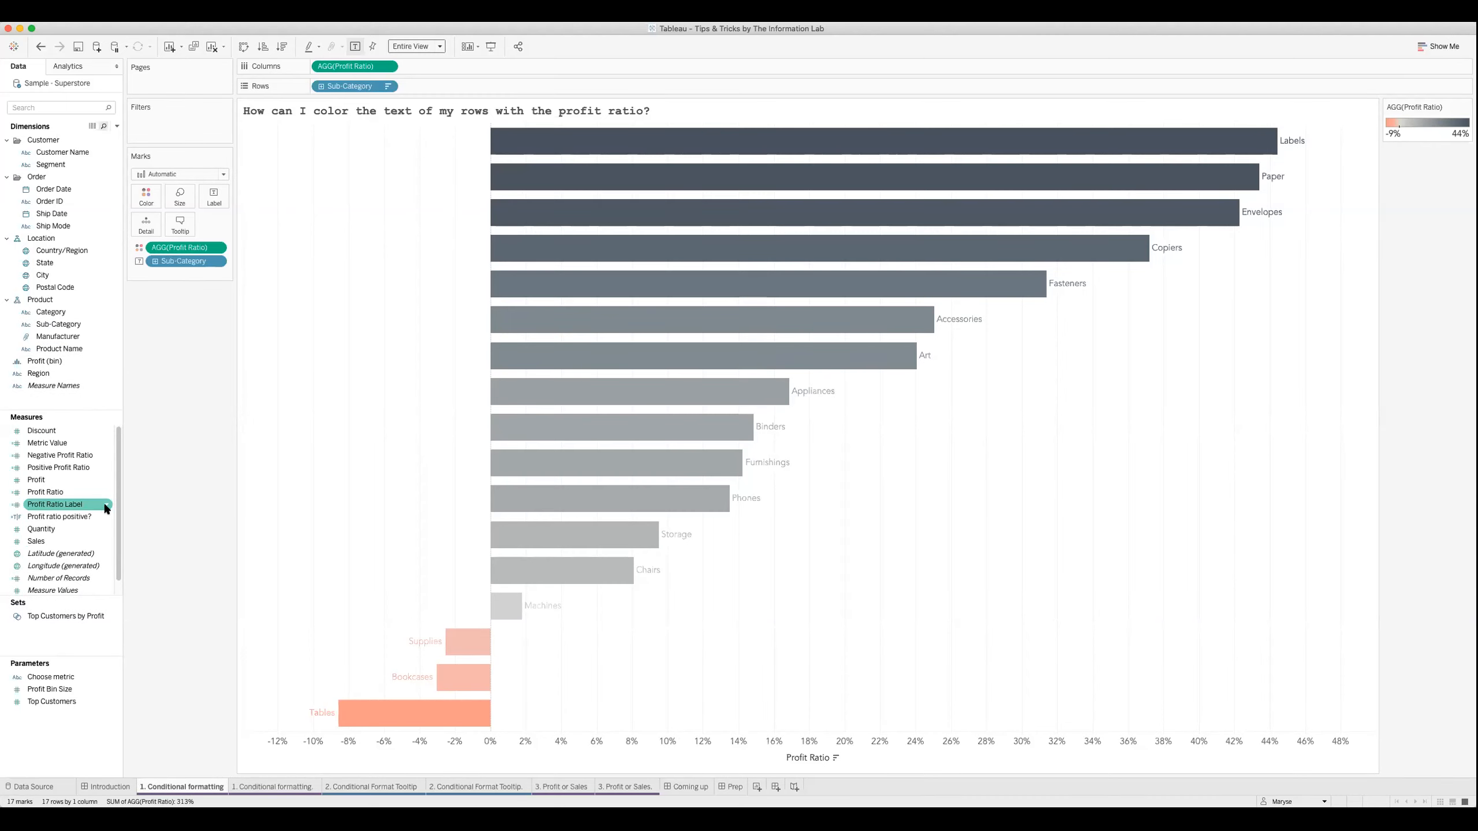
{"action": "left_click", "coordinate": [104, 504]}
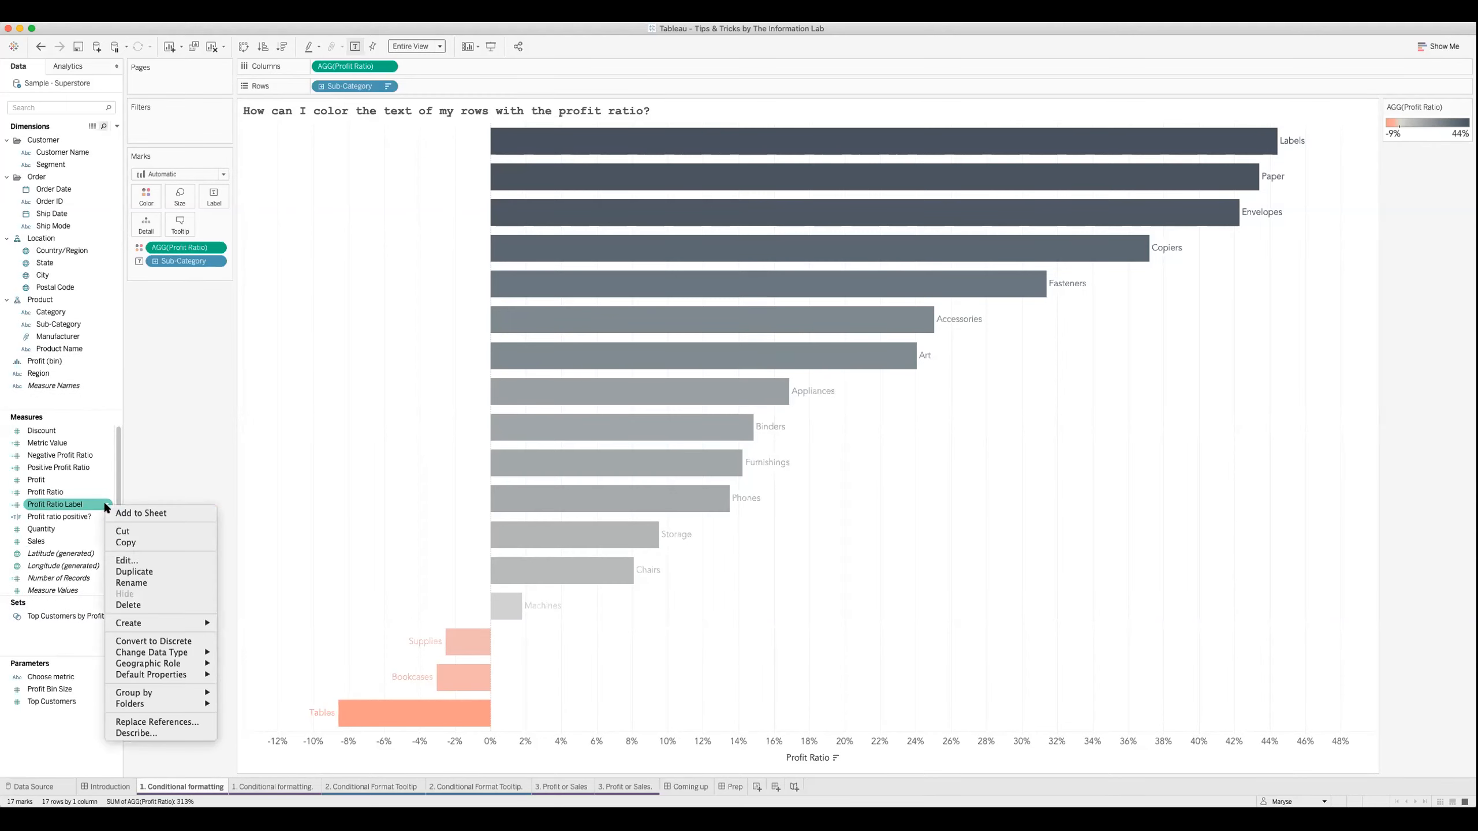
{"action": "left_click", "coordinate": [131, 559]}
{"action": "left_click_drag", "start_coordinate": [275, 266], "coordinate": [478, 136]}
{"action": "left_click", "coordinate": [565, 151]}
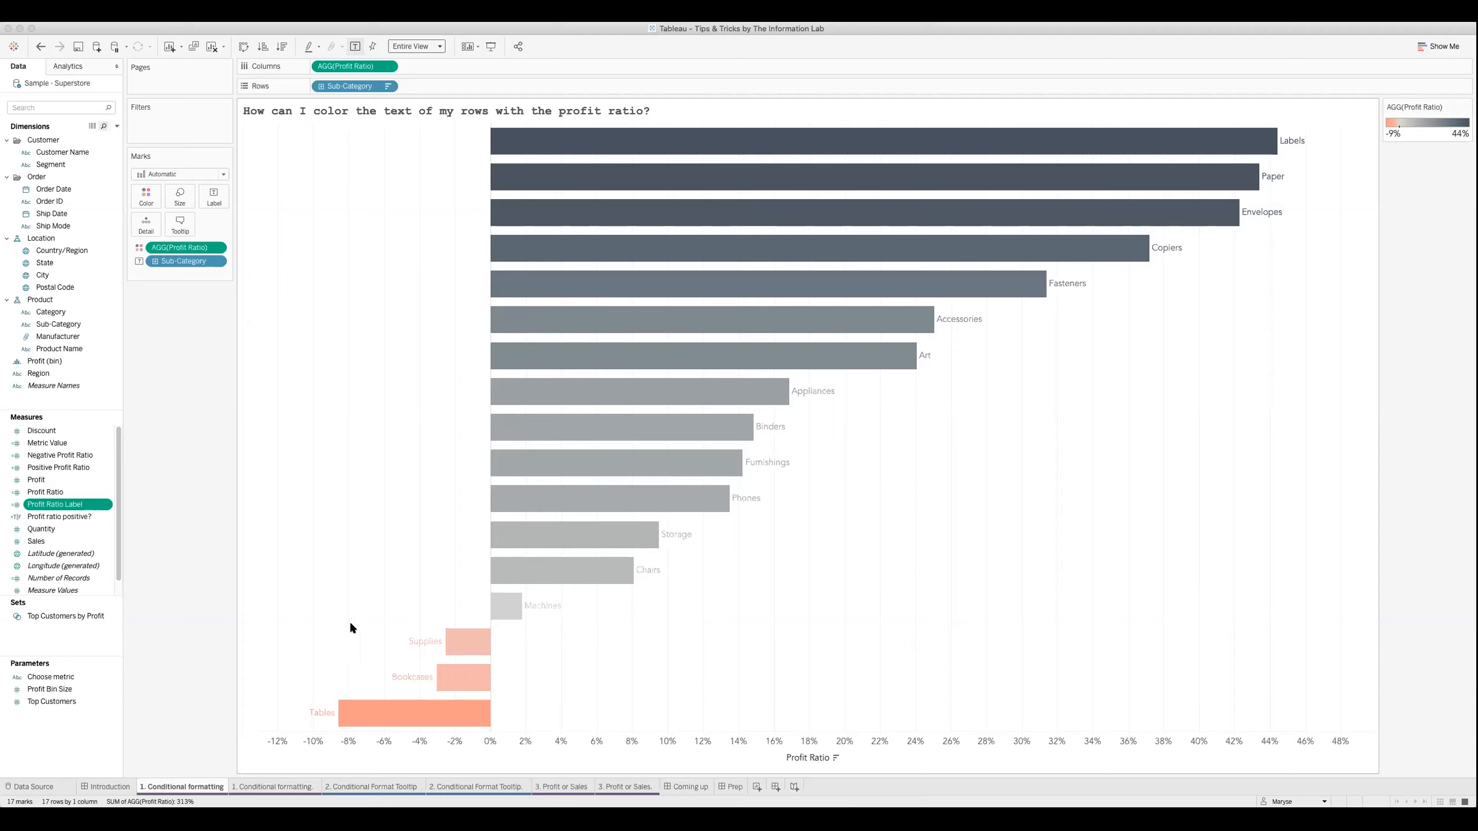
{"action": "mouse_move", "coordinate": [415, 639]}
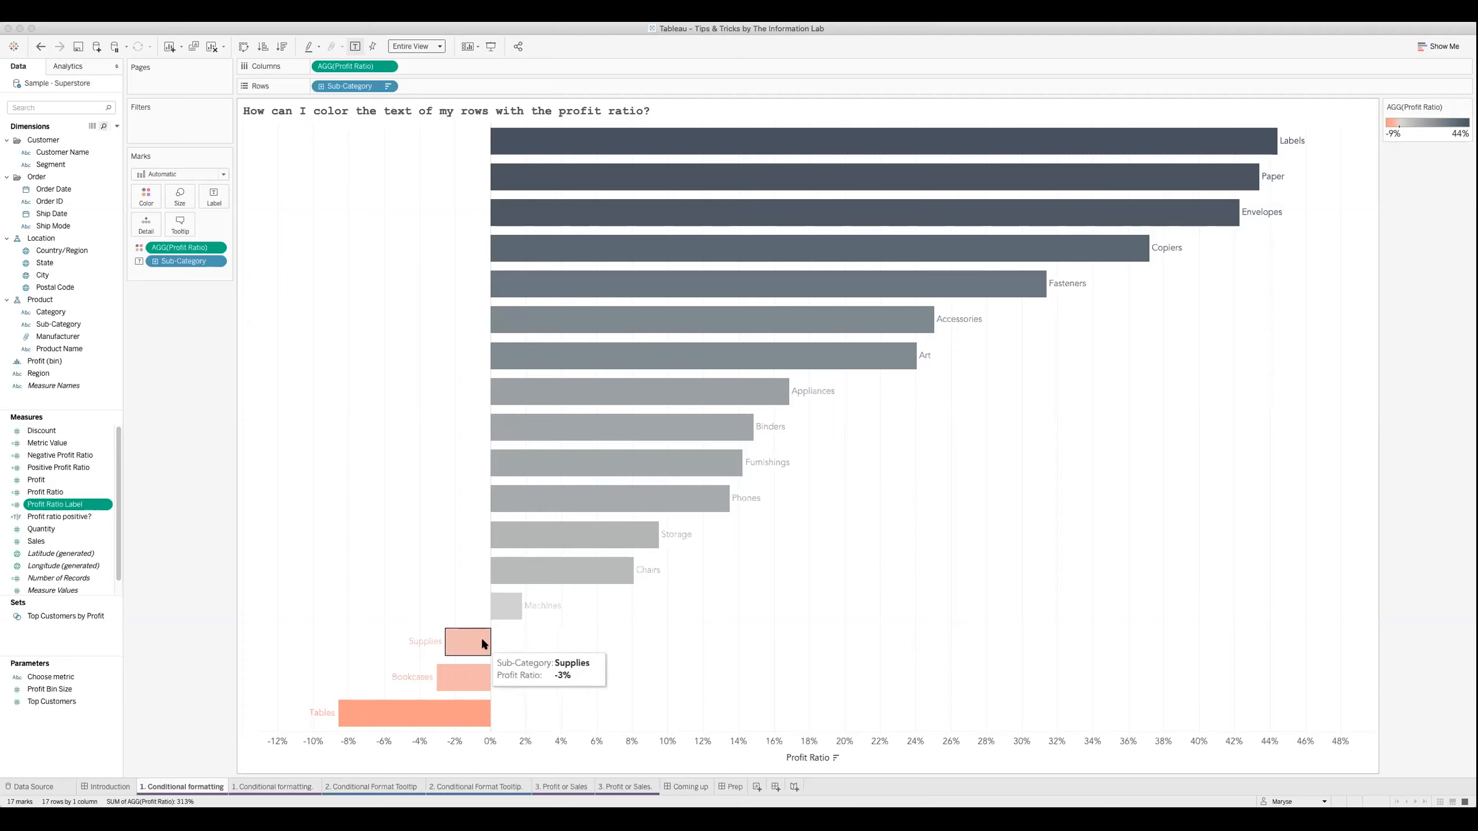
{"action": "mouse_move", "coordinate": [420, 717]}
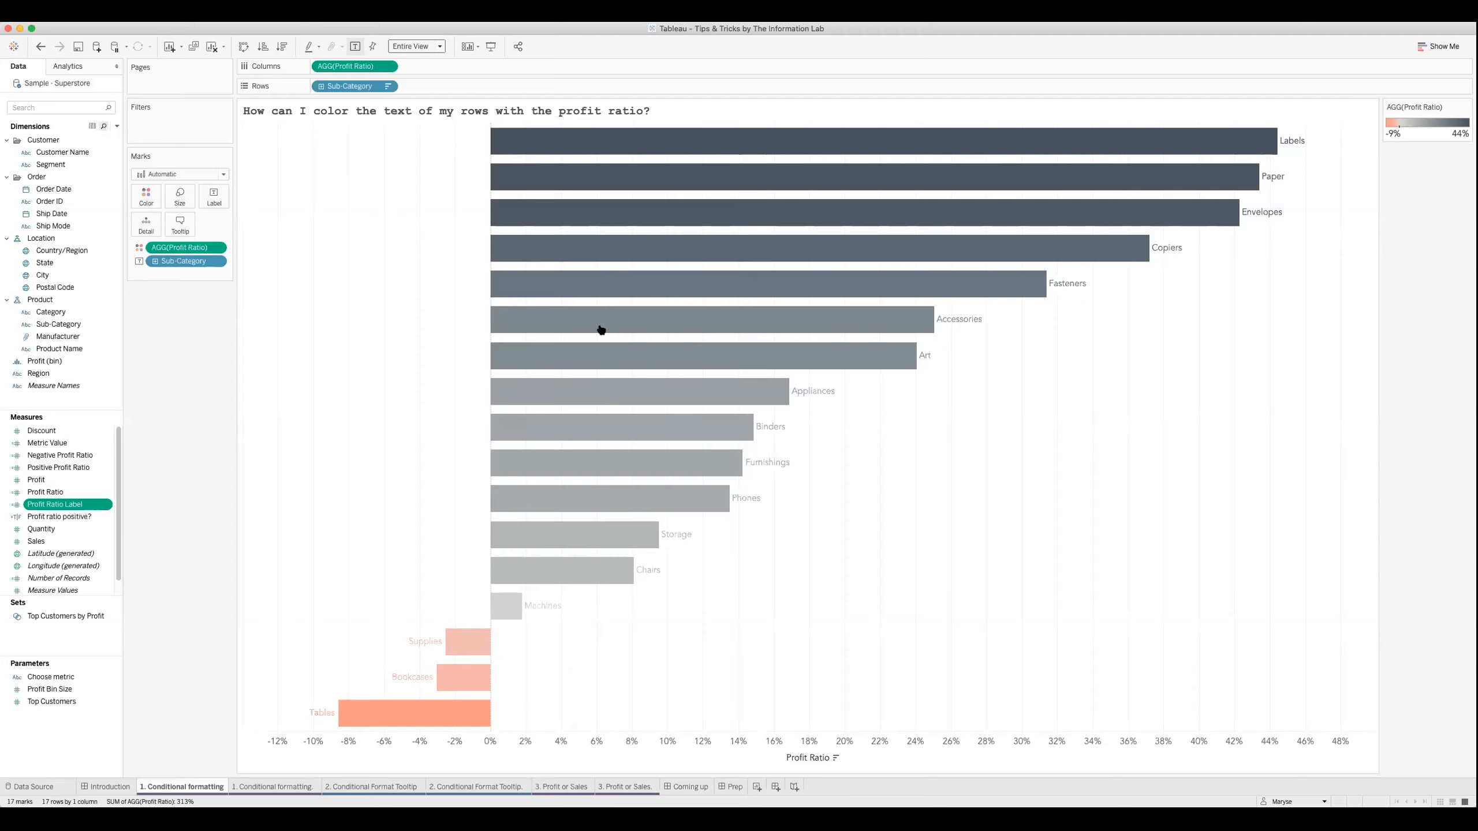
Add the Profit Ratio Label measure to the columns after Profit Ratio.
{"action": "left_click", "coordinate": [64, 503]}
{"action": "left_click_drag", "start_coordinate": [64, 503], "coordinate": [475, 64]}
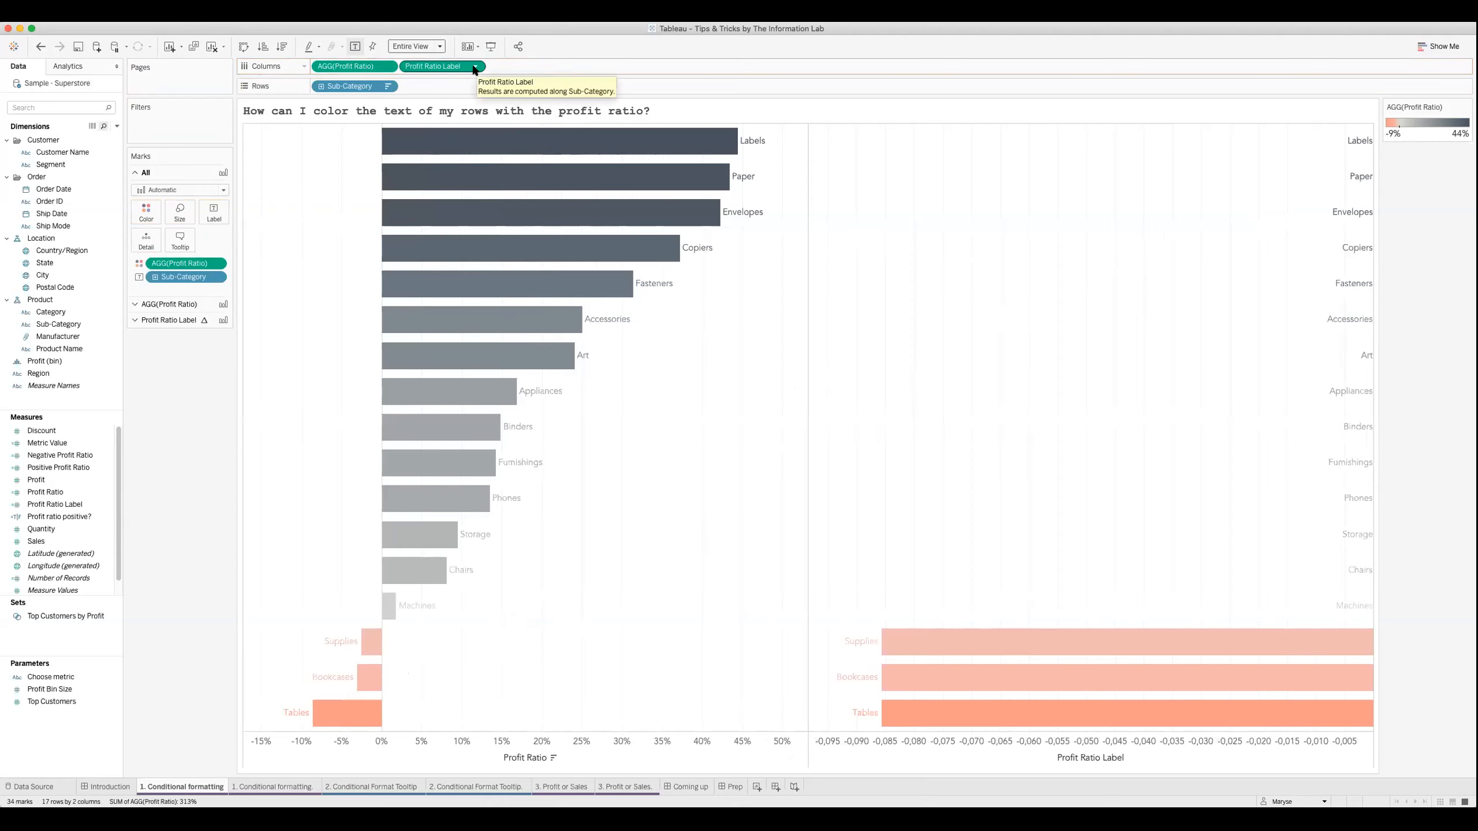
{"action": "mouse_move", "coordinate": [706, 178]}
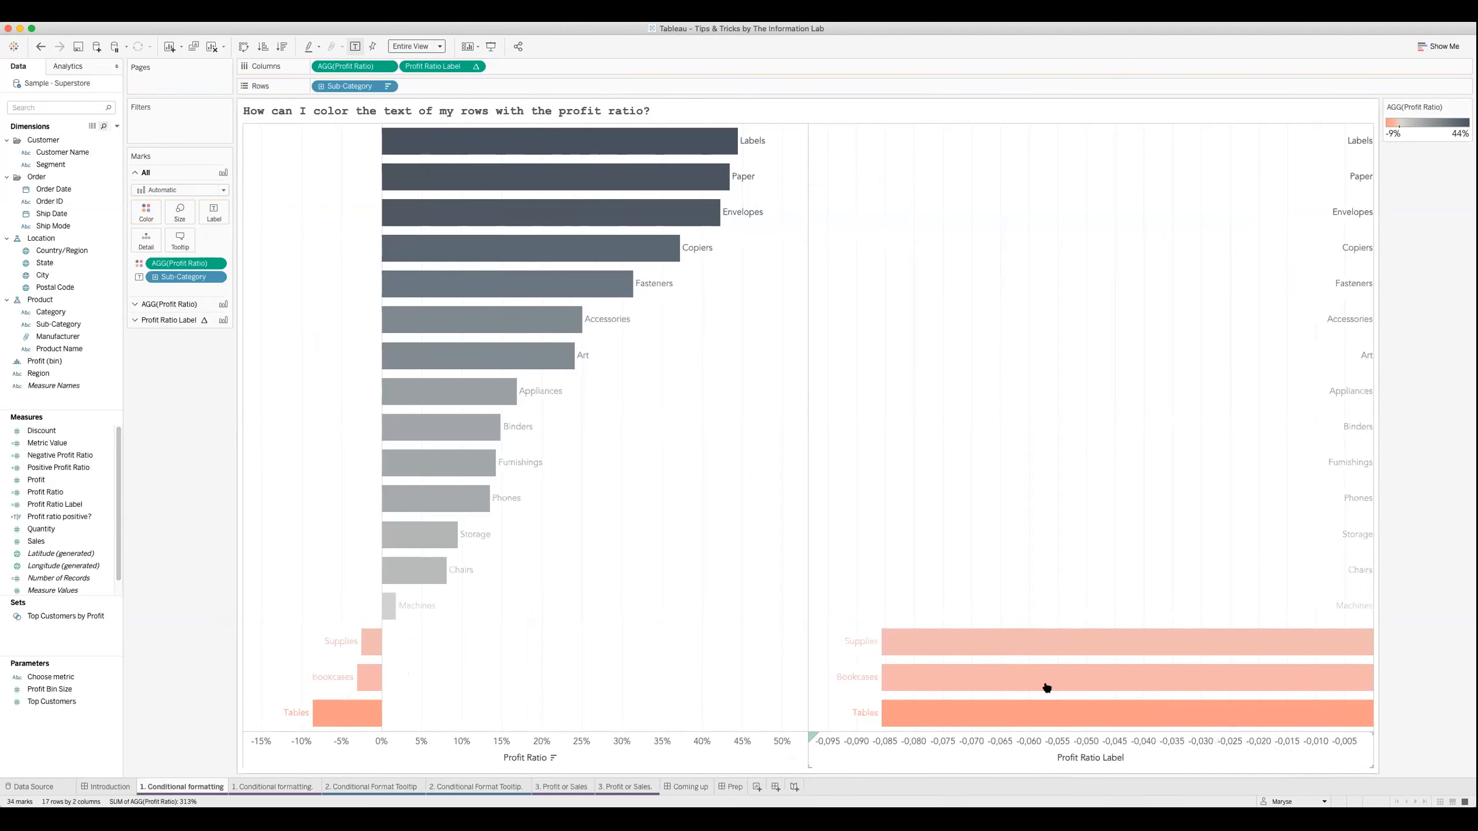
Try setting the opacity of all marks to 0%, and undo it.
{"action": "left_click", "coordinate": [142, 216]}
{"action": "left_click_drag", "start_coordinate": [189, 279], "coordinate": [150, 281]}
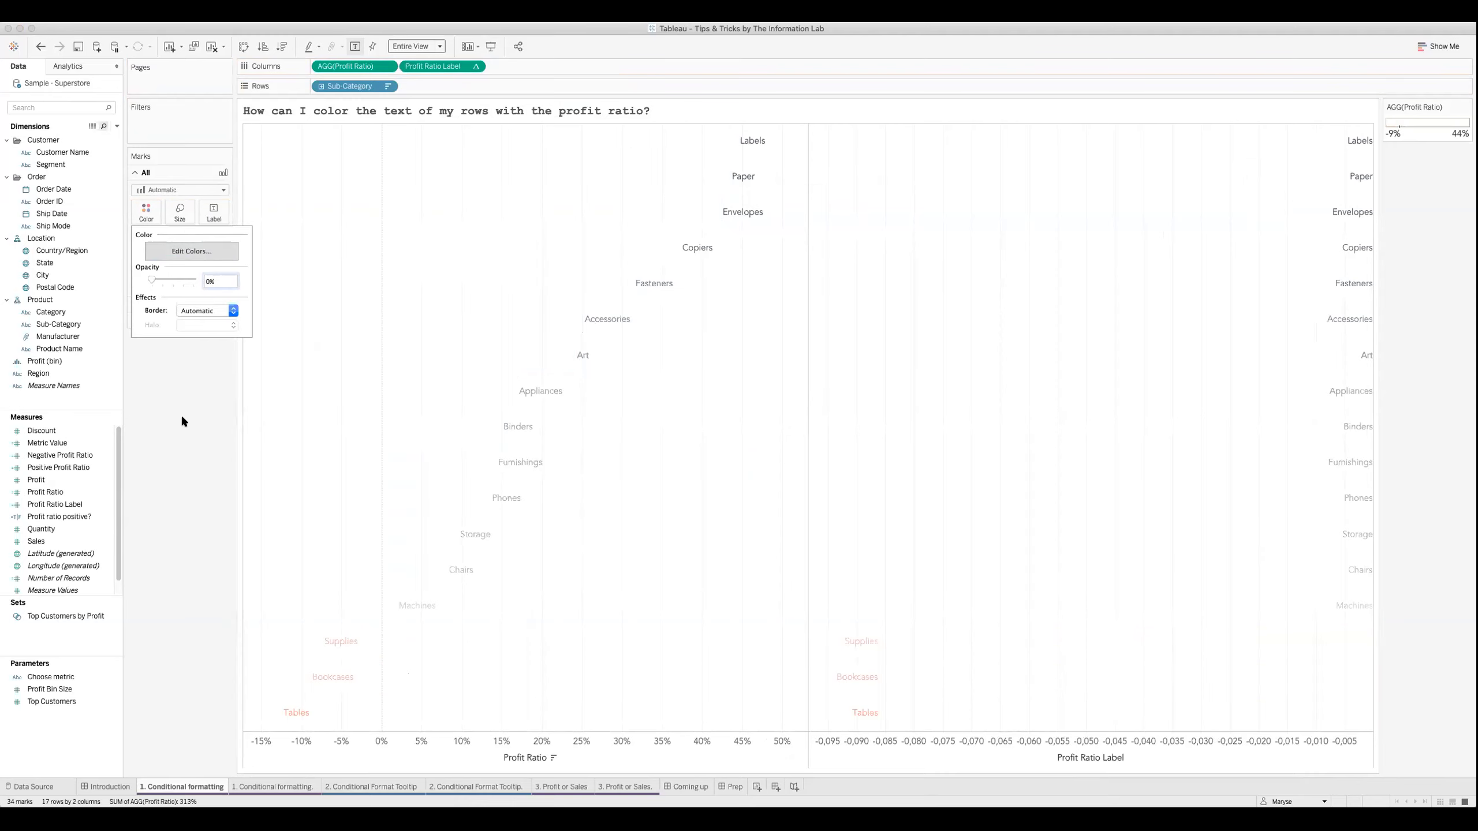
{"action": "left_click", "coordinate": [181, 417]}
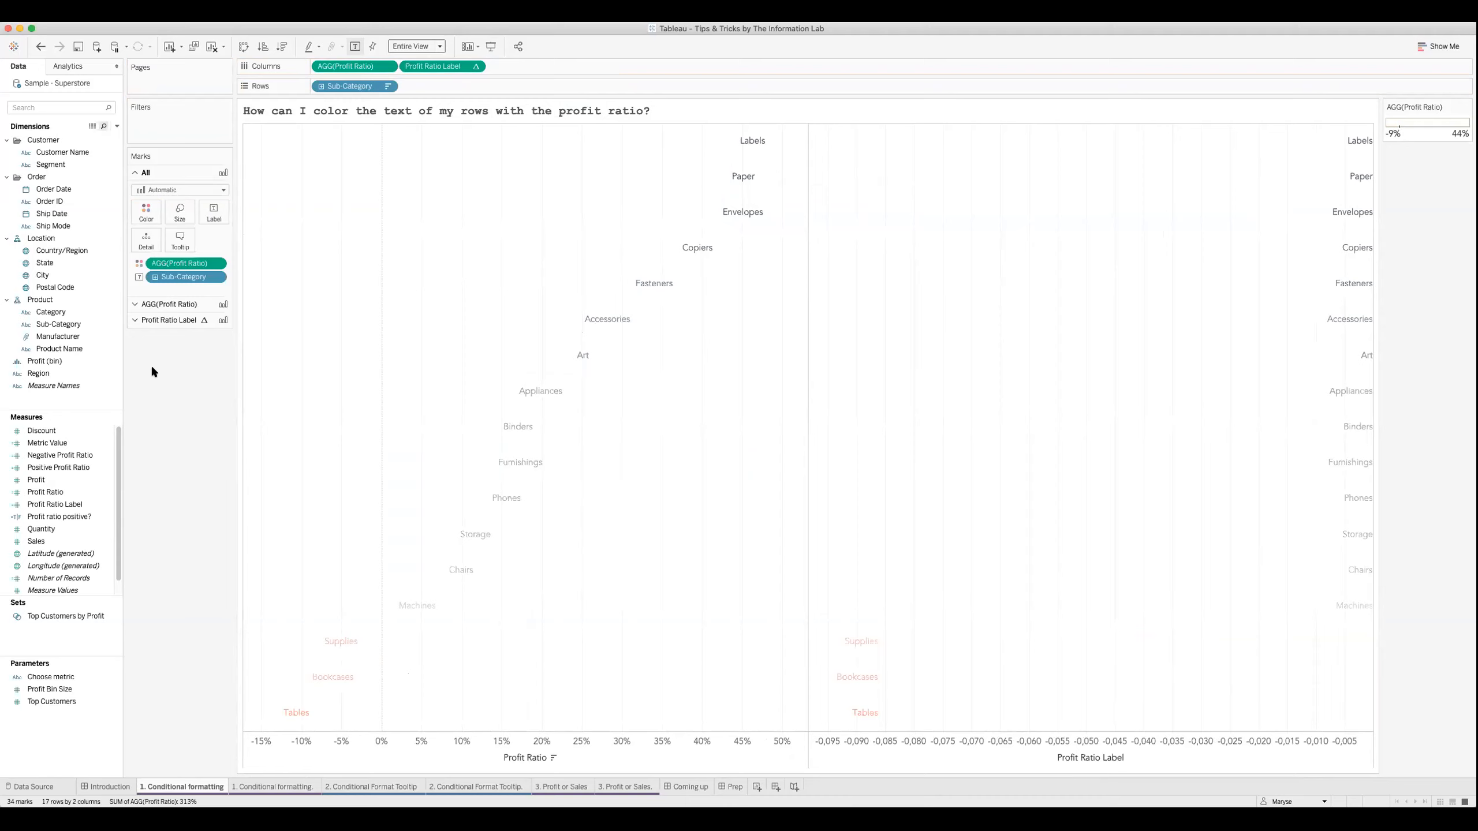
{"action": "left_click", "coordinate": [40, 48]}
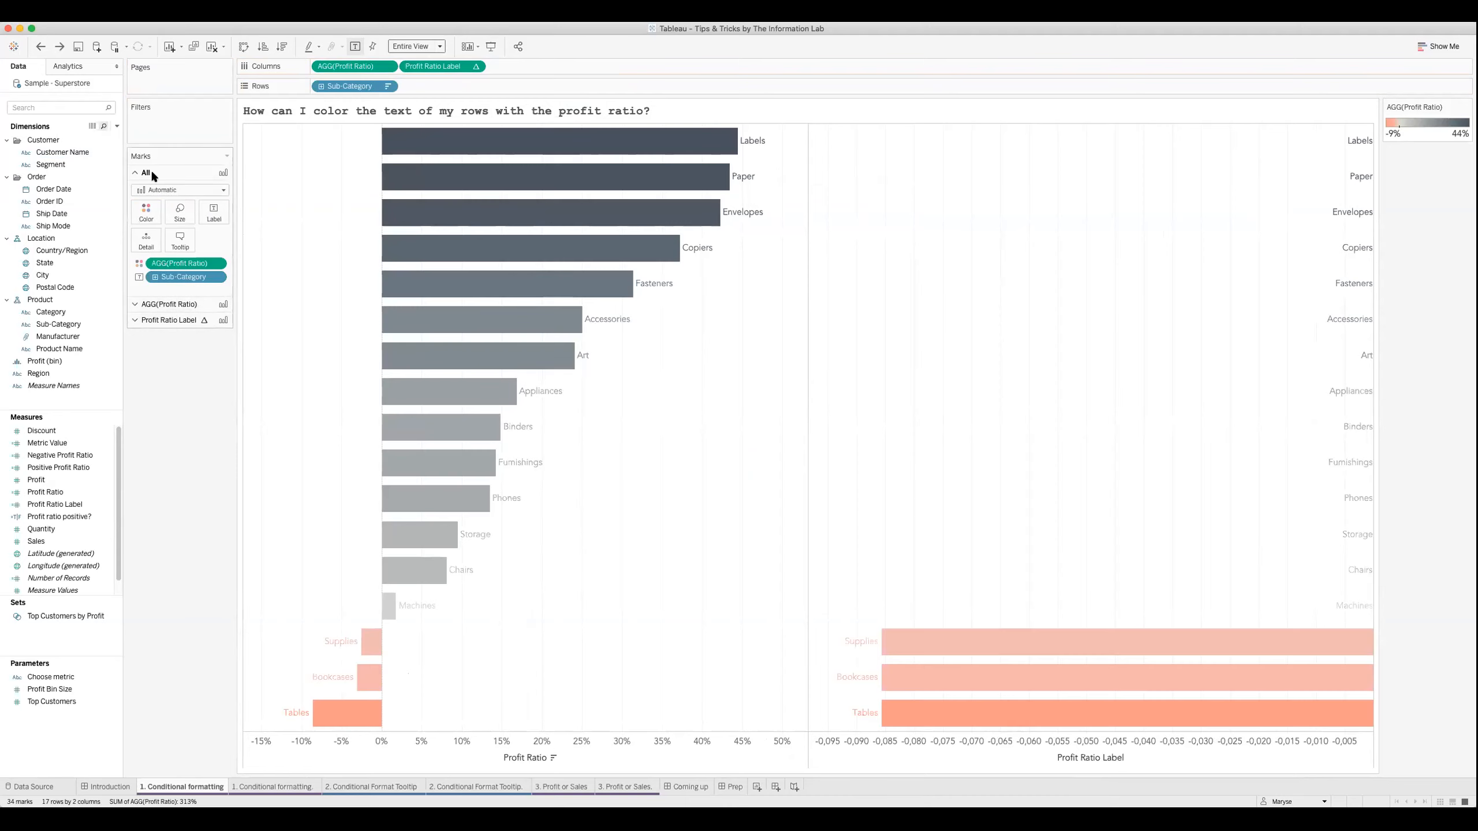
Set the colour opacity of only the Profit Ratio Label marks to 0%.
{"action": "left_click", "coordinate": [152, 319]}
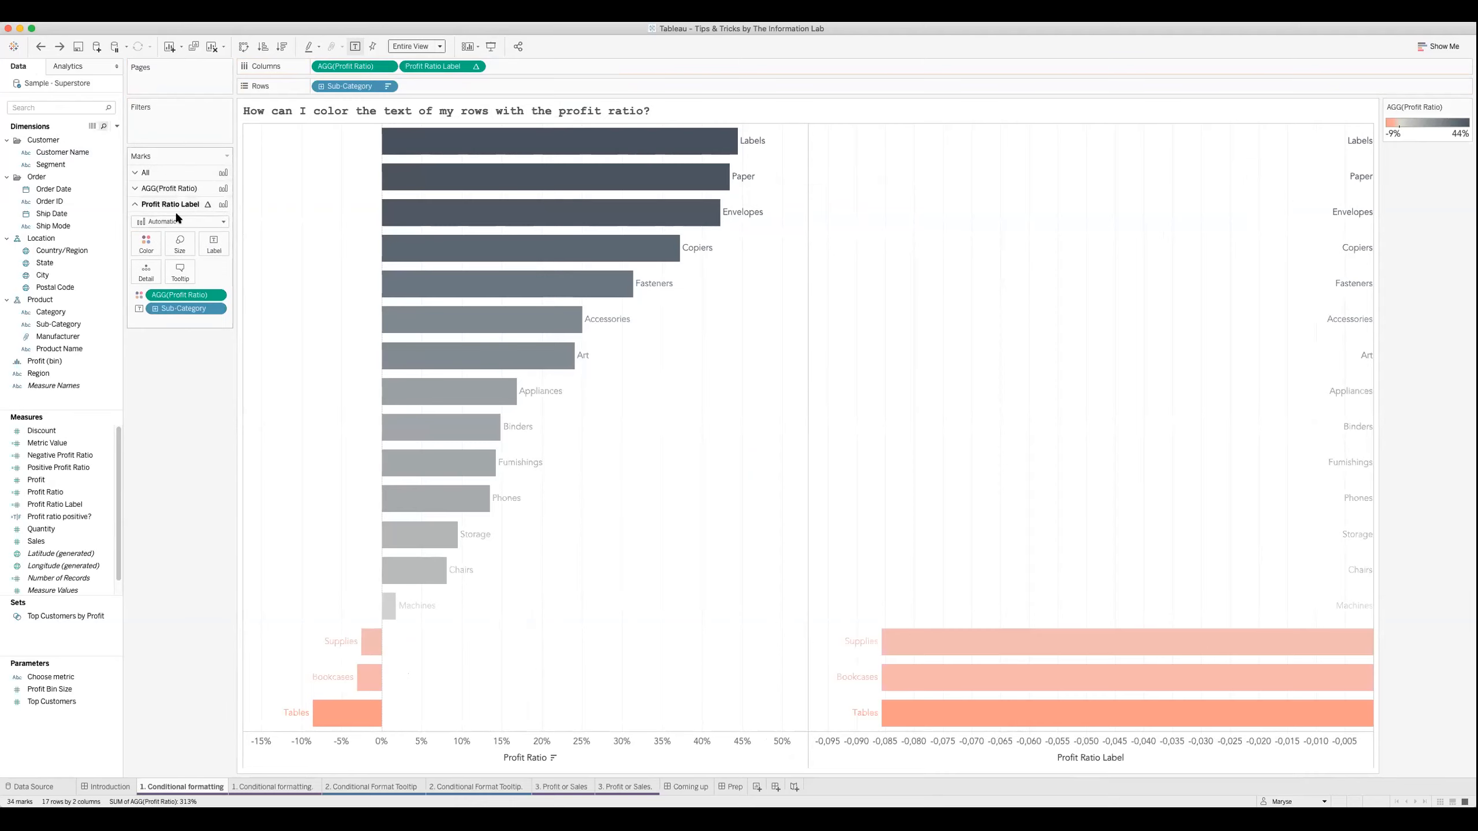
{"action": "left_click", "coordinate": [146, 247]}
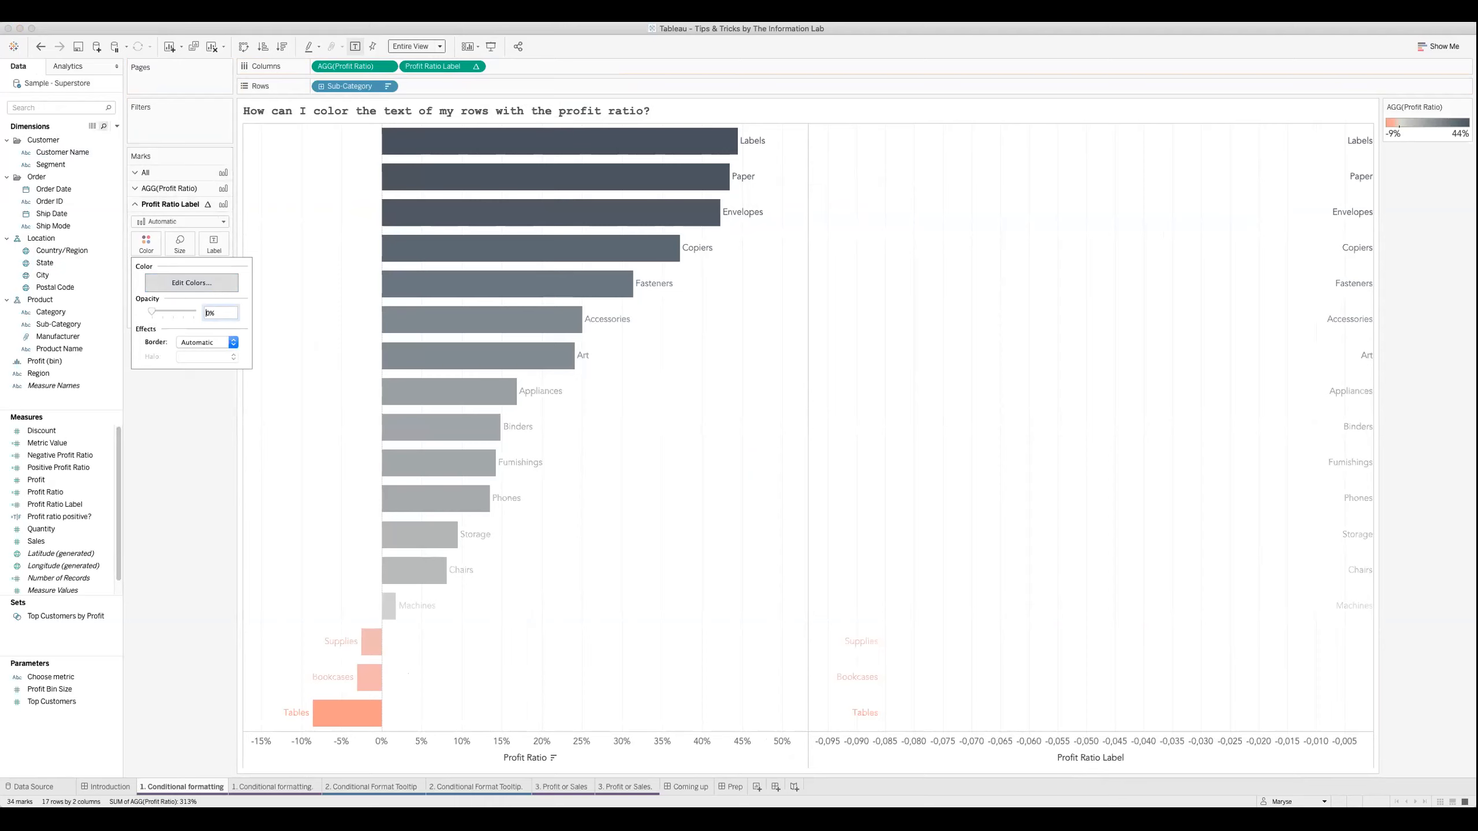
{"action": "key", "text": "Escape"}
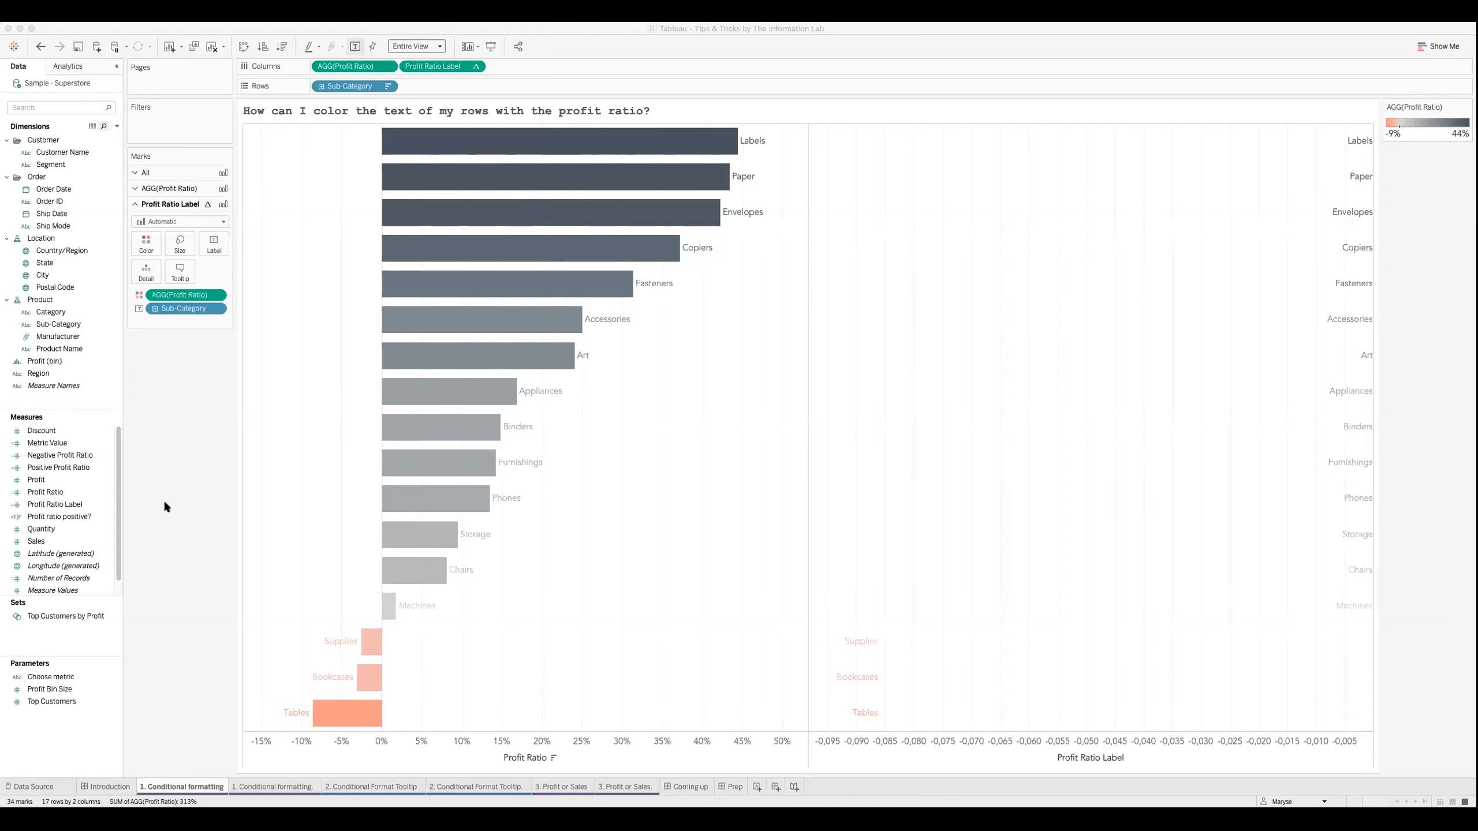
Reopen the Profit Ratio Label calculation to review its IF and WINDOW_MIN logic, and close it without changes.
{"action": "right_click", "coordinate": [95, 503]}
{"action": "left_click", "coordinate": [141, 562]}
{"action": "left_click_drag", "start_coordinate": [703, 262], "coordinate": [703, 274]}
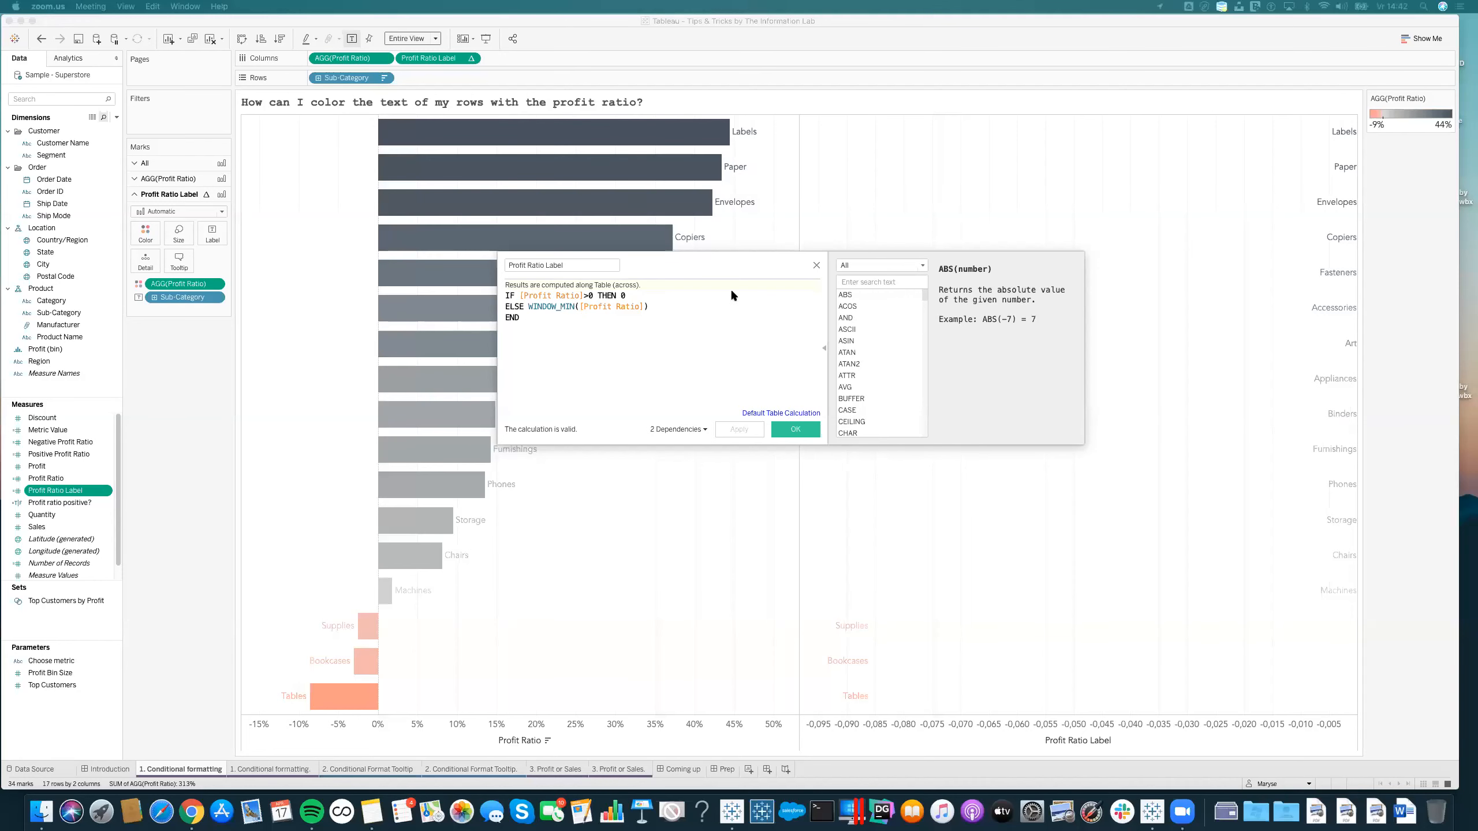
{"action": "left_click", "coordinate": [730, 270]}
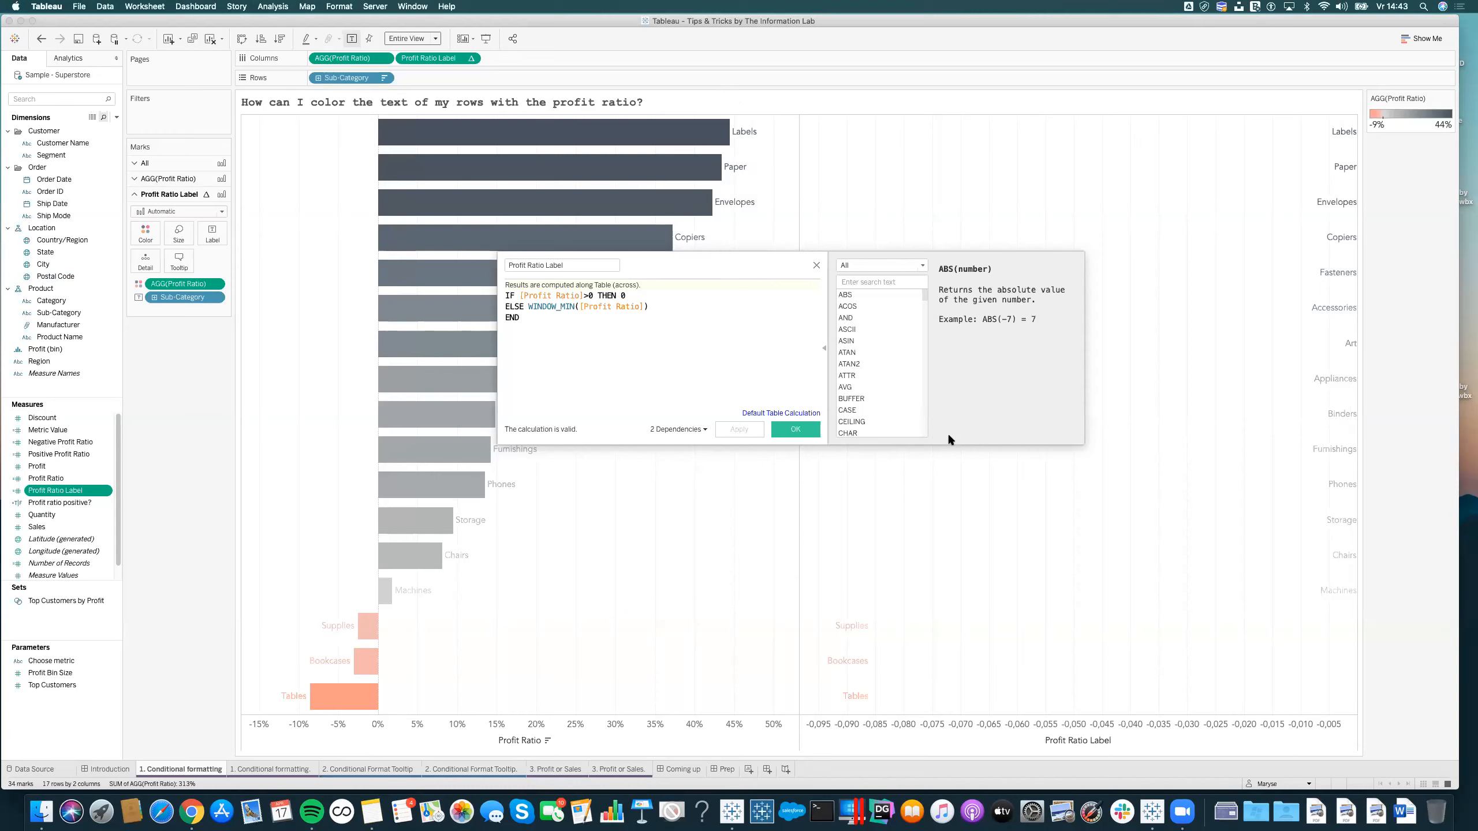
{"action": "left_click", "coordinate": [810, 429]}
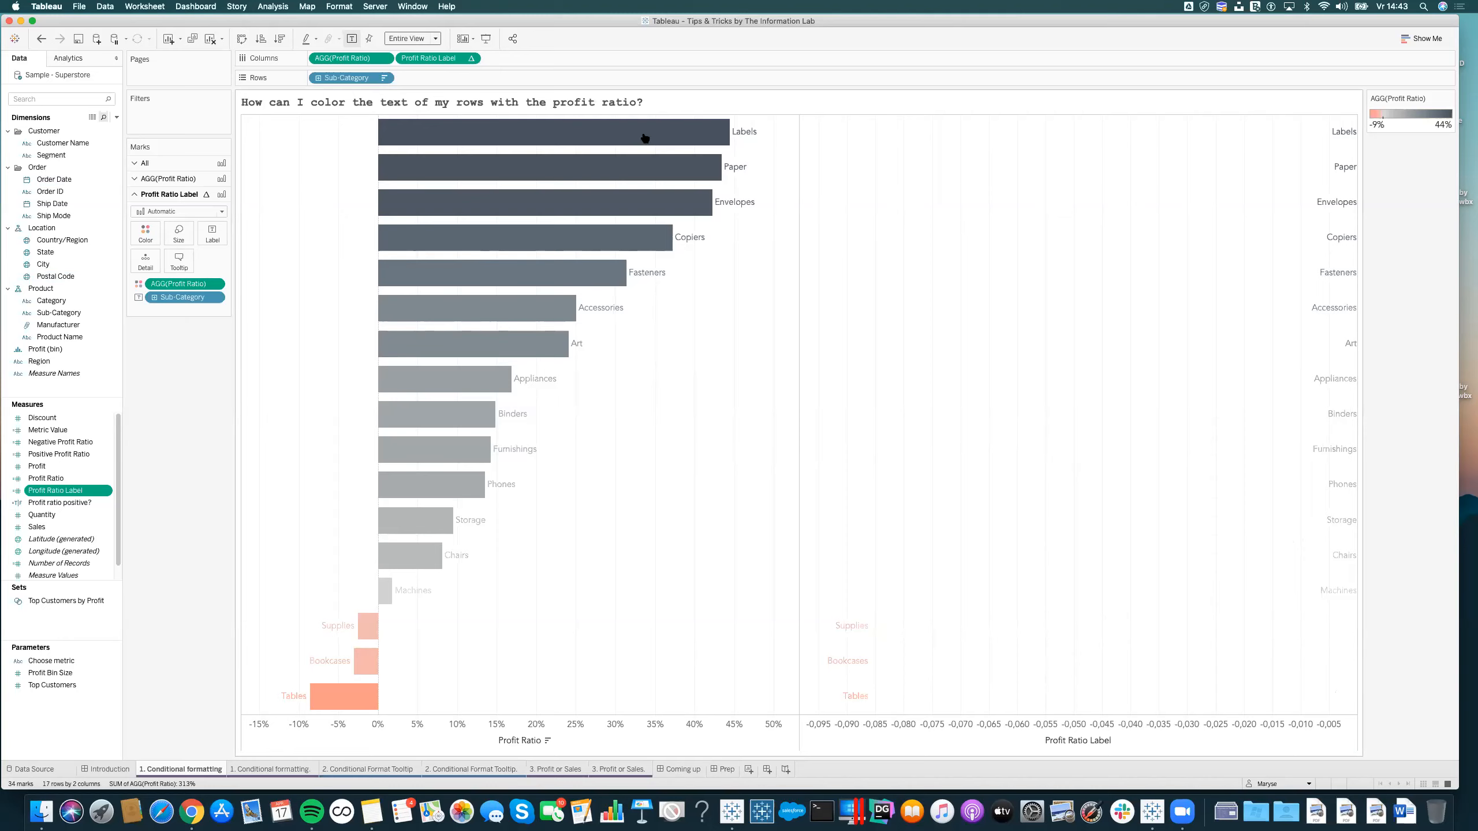
Combine Profit Ratio Label with Profit Ratio as a dual axis.
{"action": "left_click", "coordinate": [471, 58]}
{"action": "mouse_move", "coordinate": [475, 251]}
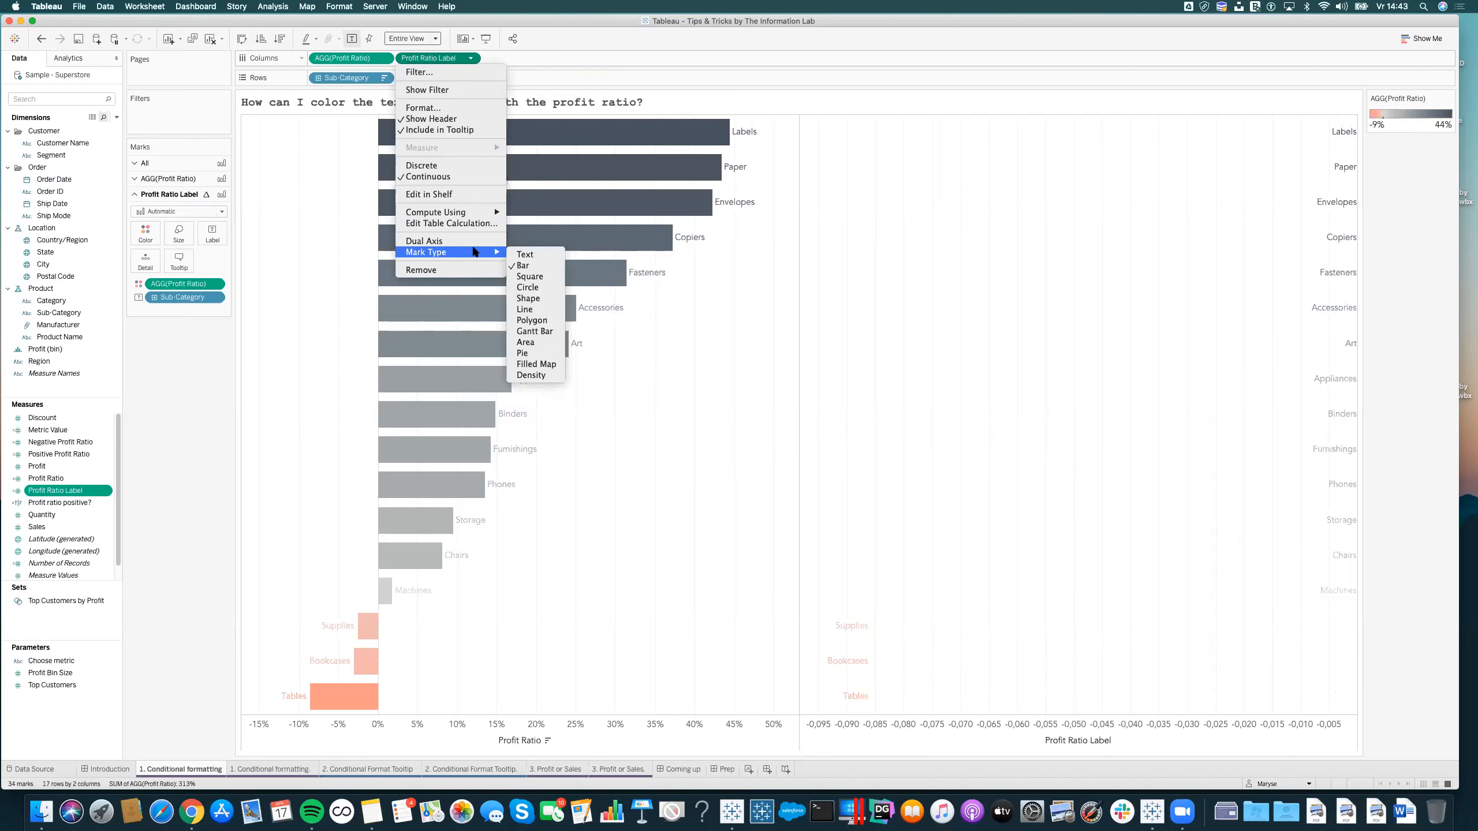
{"action": "left_click", "coordinate": [472, 240]}
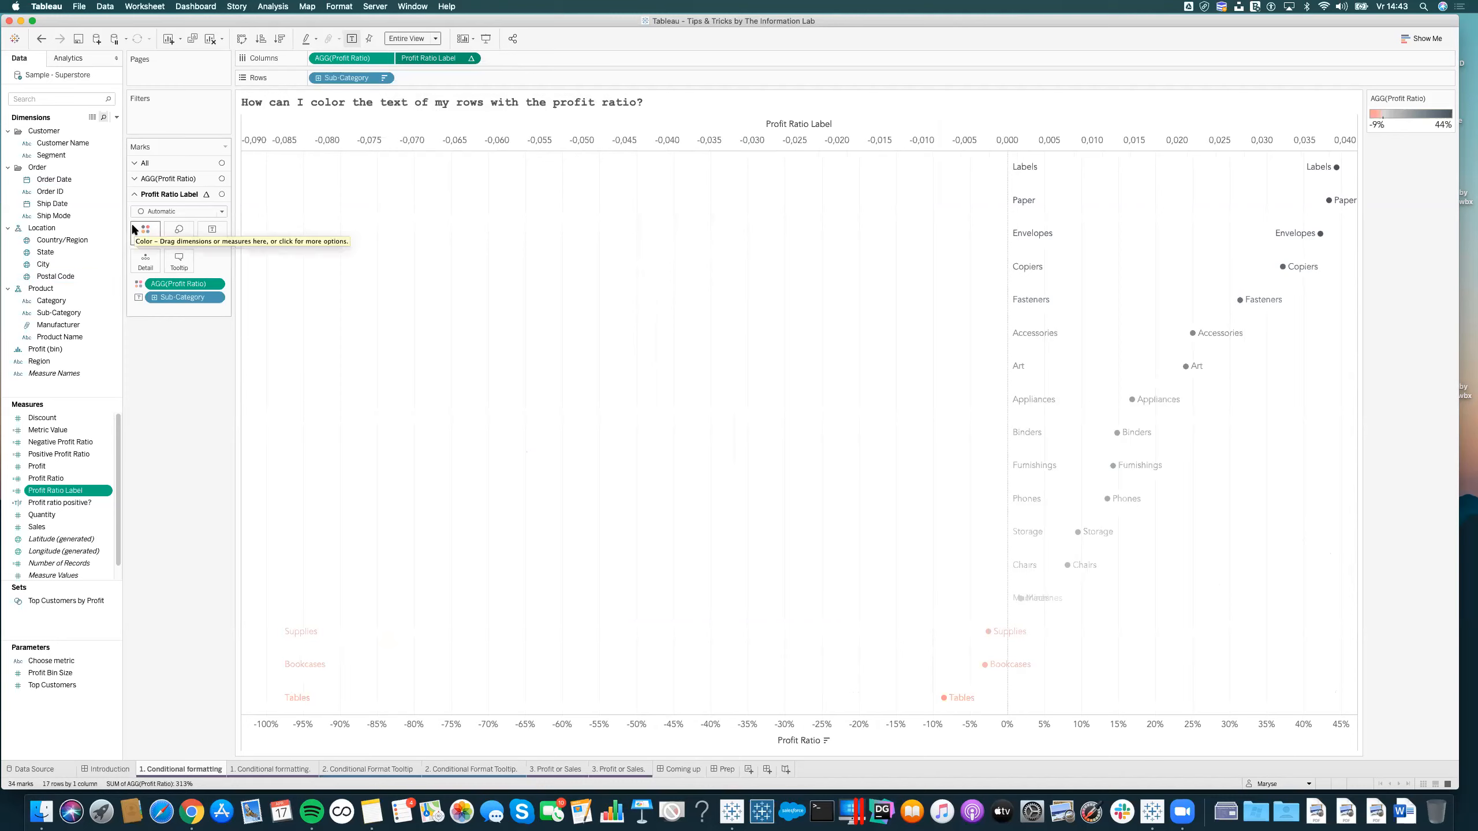
Set the mark type to Bar for Profit Ratio and to Gantt Bar for Profit Ratio Label.
{"action": "left_click", "coordinate": [170, 179]}
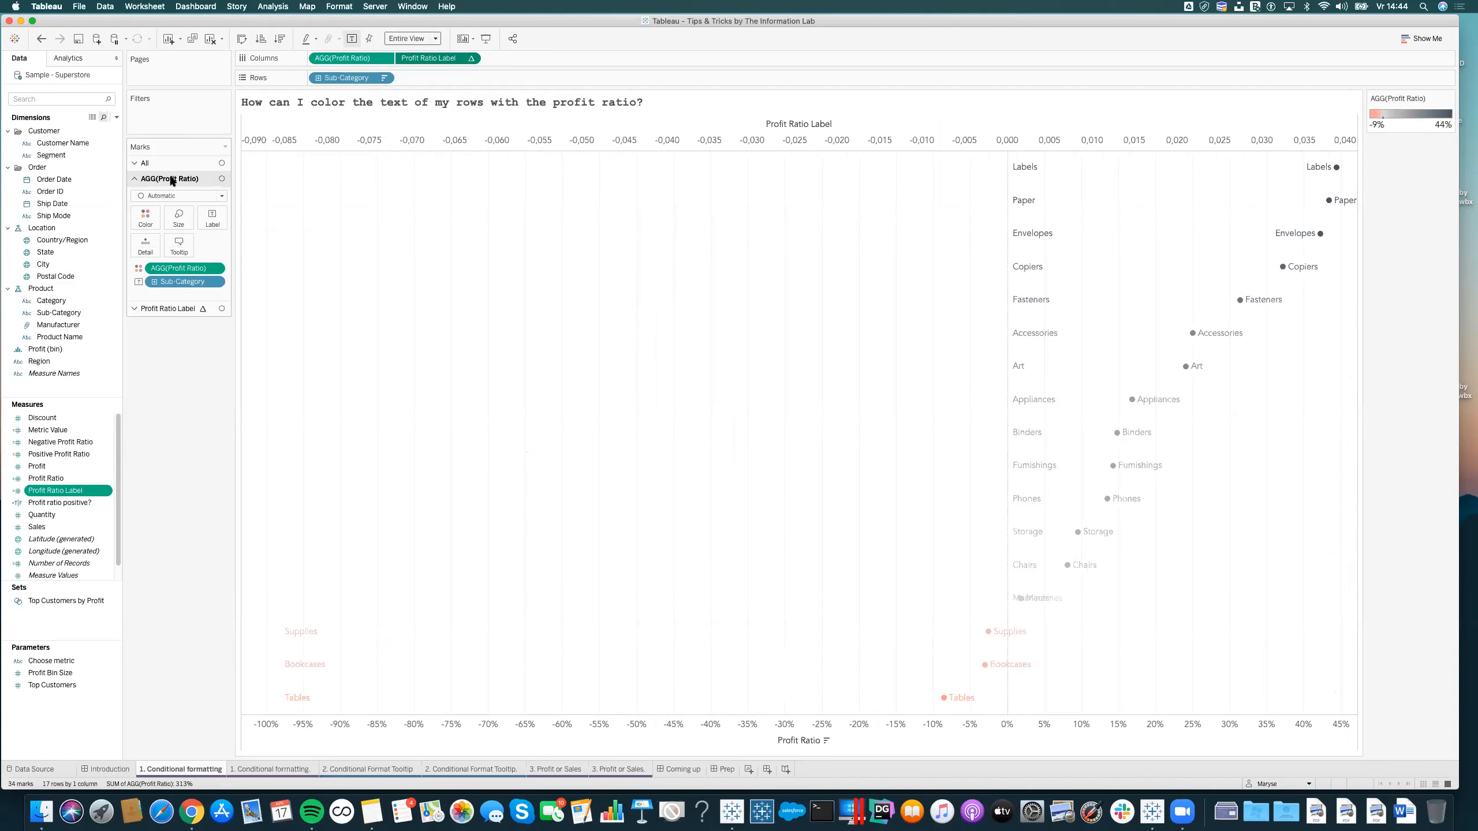
{"action": "left_click", "coordinate": [168, 197]}
{"action": "left_click", "coordinate": [166, 213]}
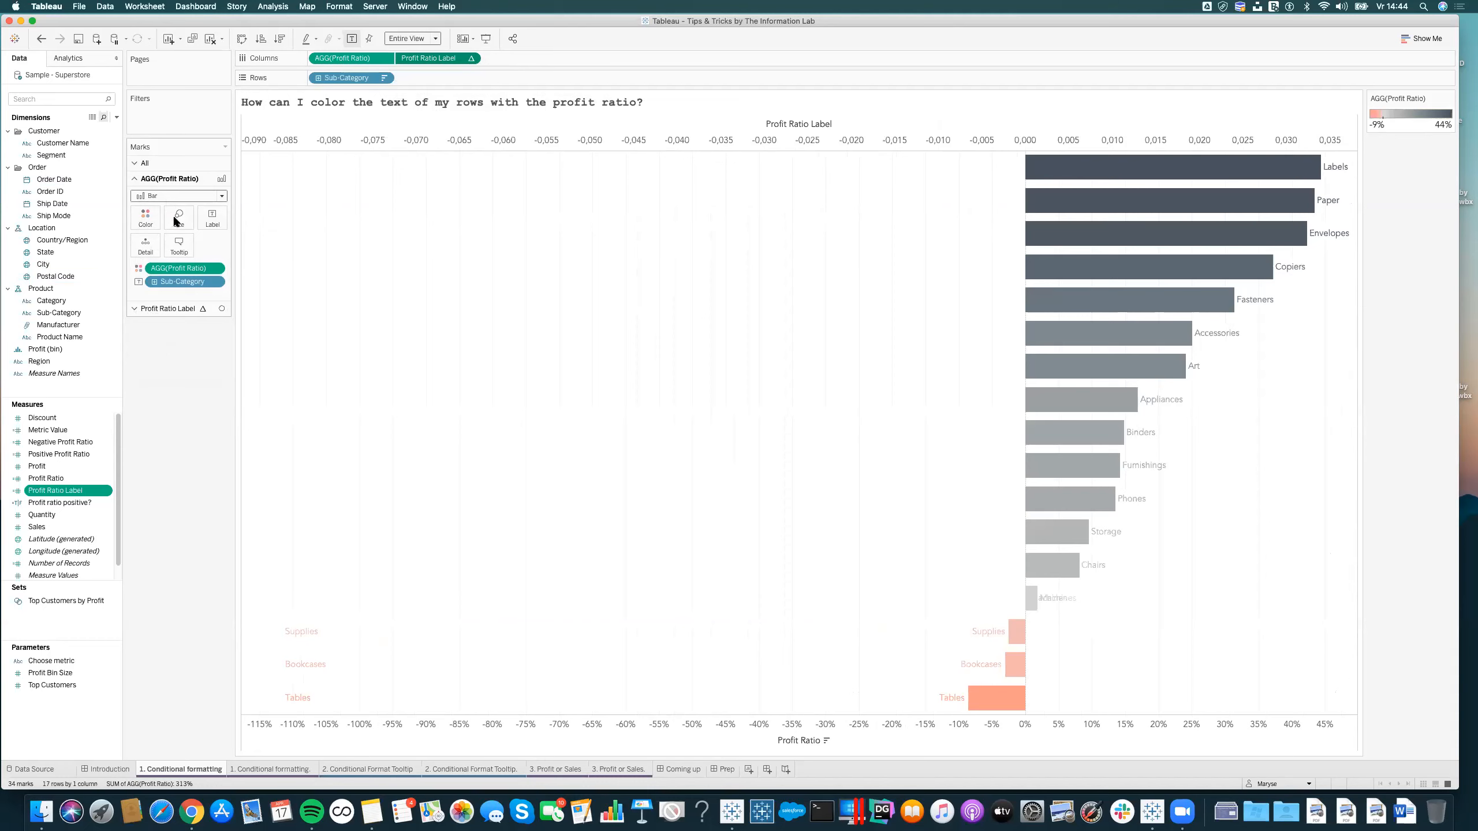
{"action": "left_click", "coordinate": [171, 308]}
{"action": "left_click", "coordinate": [155, 210]}
{"action": "left_click", "coordinate": [167, 355]}
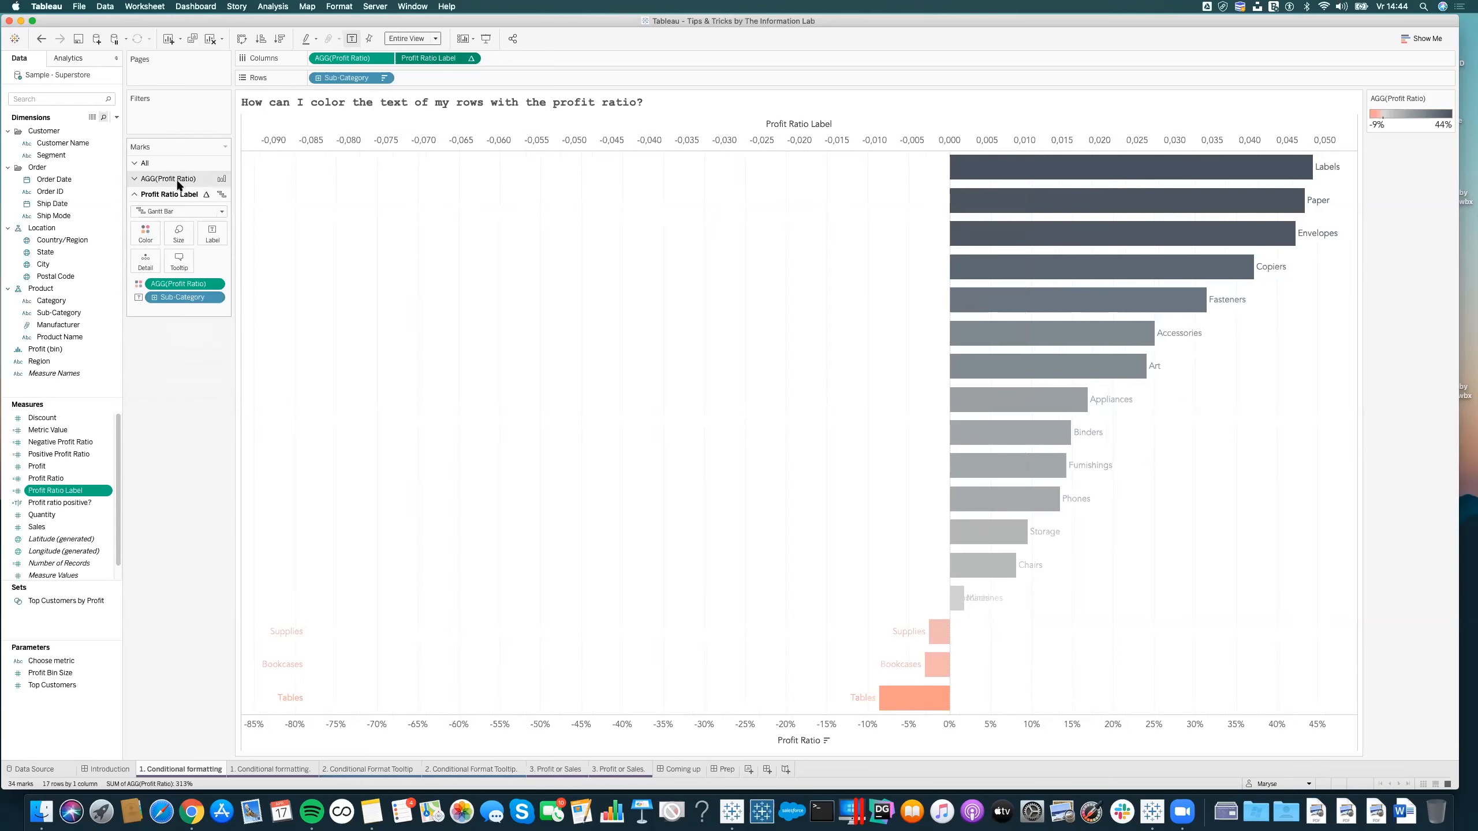
Synchronize the Profit Ratio axis with the Profit Ratio Label axis, and remove the Sub-Category label from the Profit Ratio bars.
{"action": "right_click", "coordinate": [932, 724]}
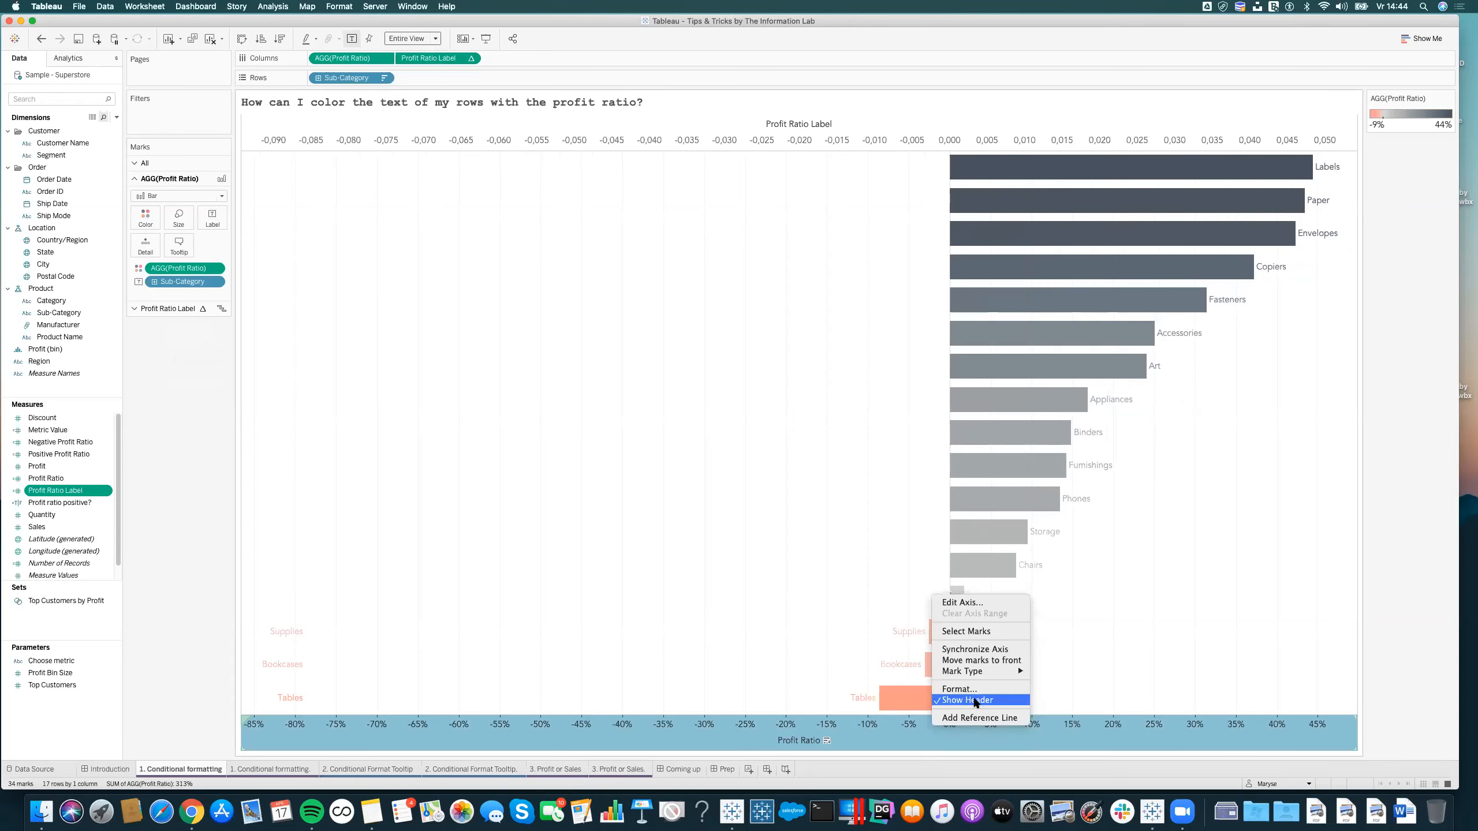
{"action": "left_click", "coordinate": [982, 661]}
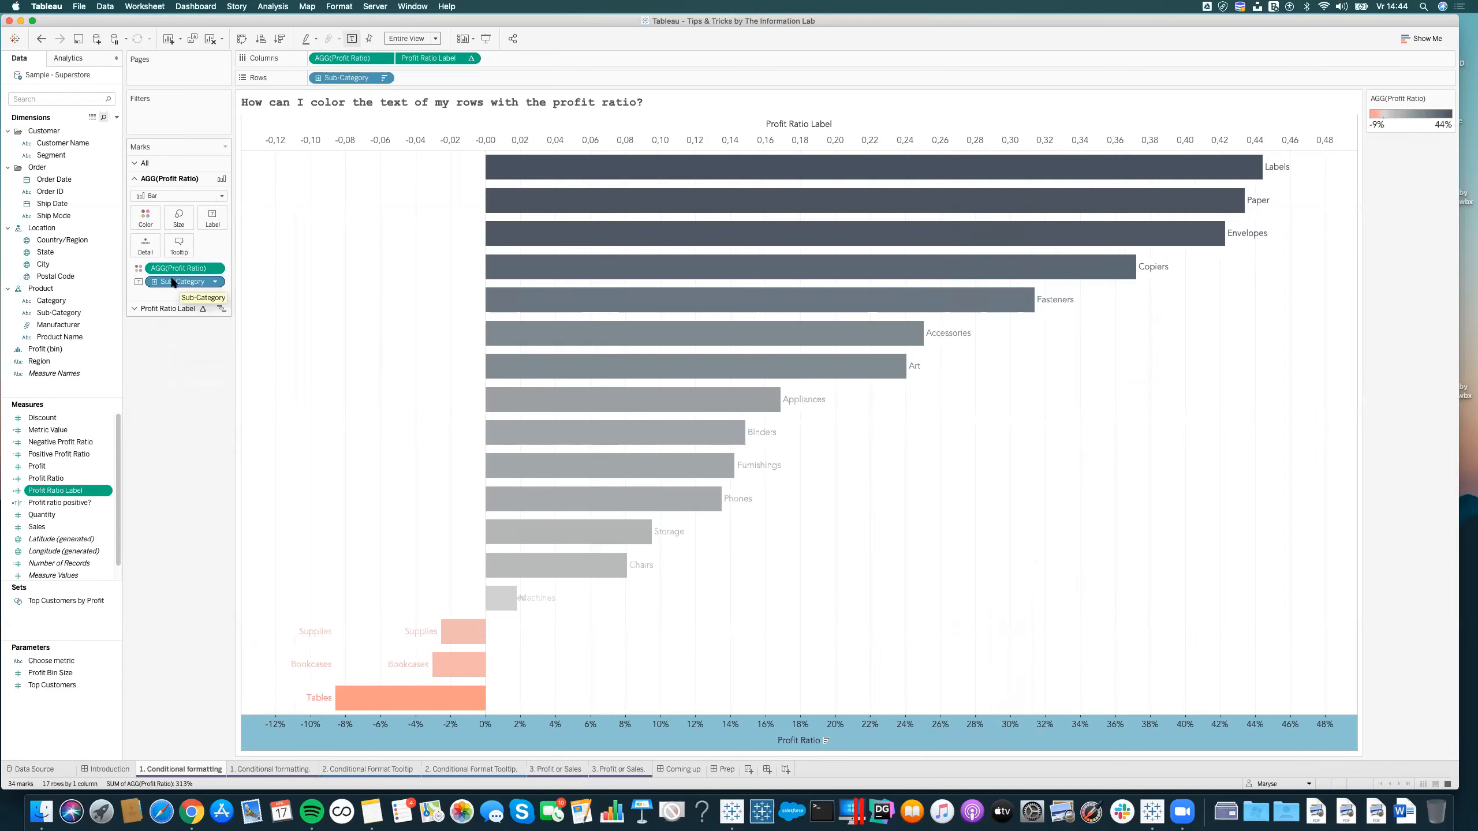
{"action": "left_click_drag", "start_coordinate": [173, 283], "coordinate": [51, 291]}
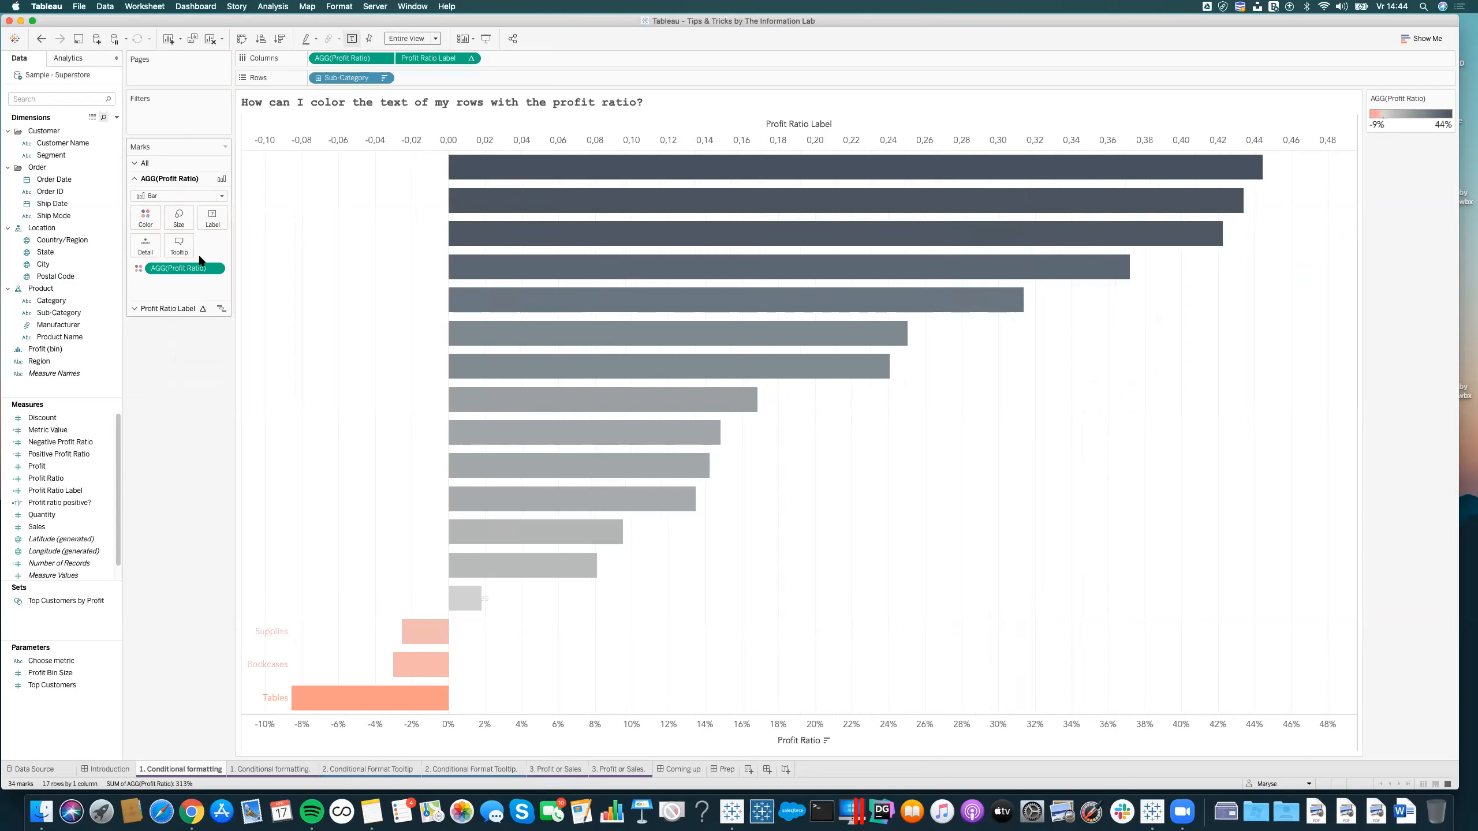
Set the horizontal alignment of the Profit Ratio Label mark labels to left.
{"action": "left_click", "coordinate": [170, 308]}
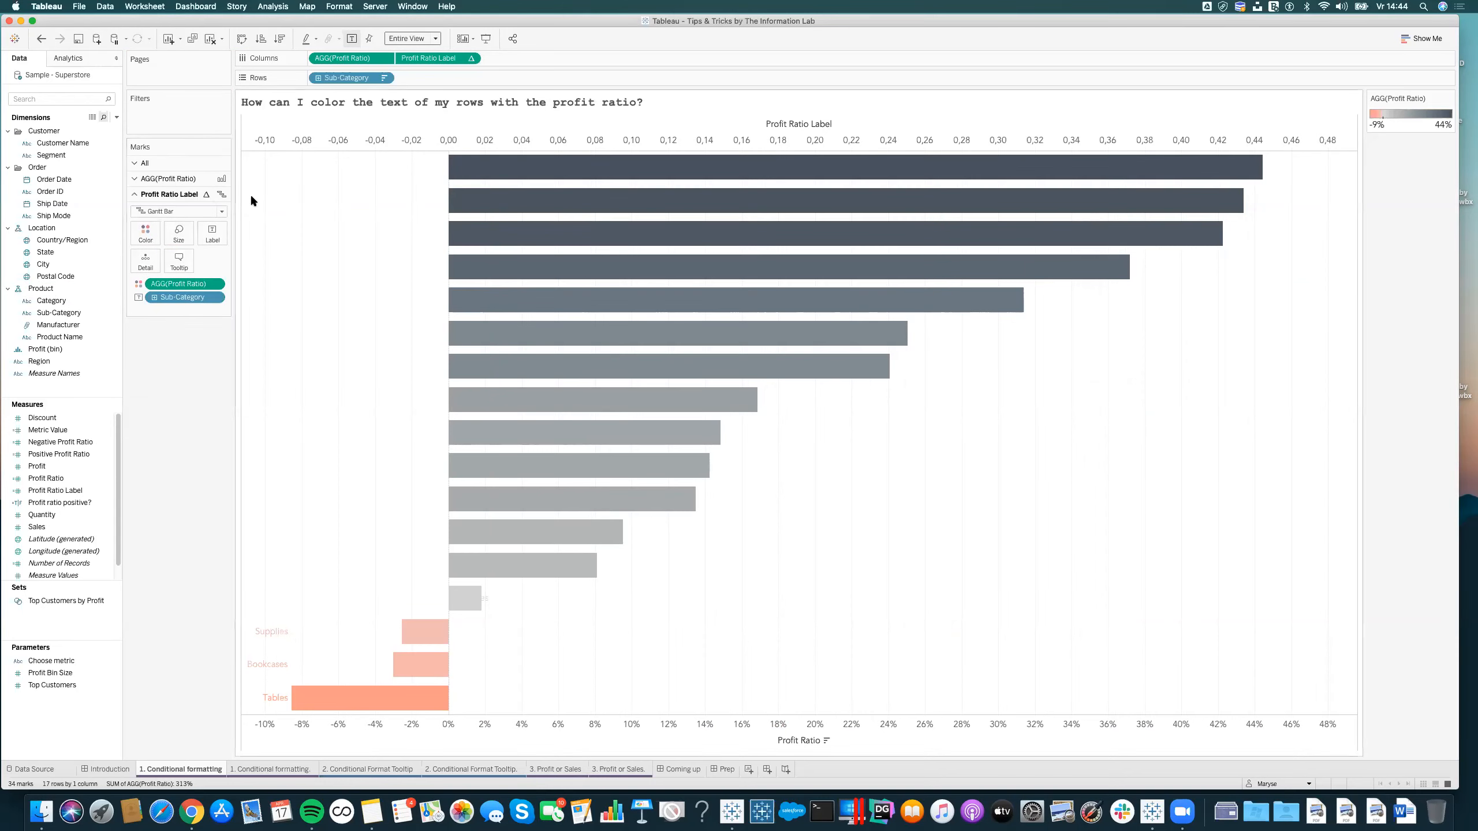
{"action": "left_click", "coordinate": [214, 236]}
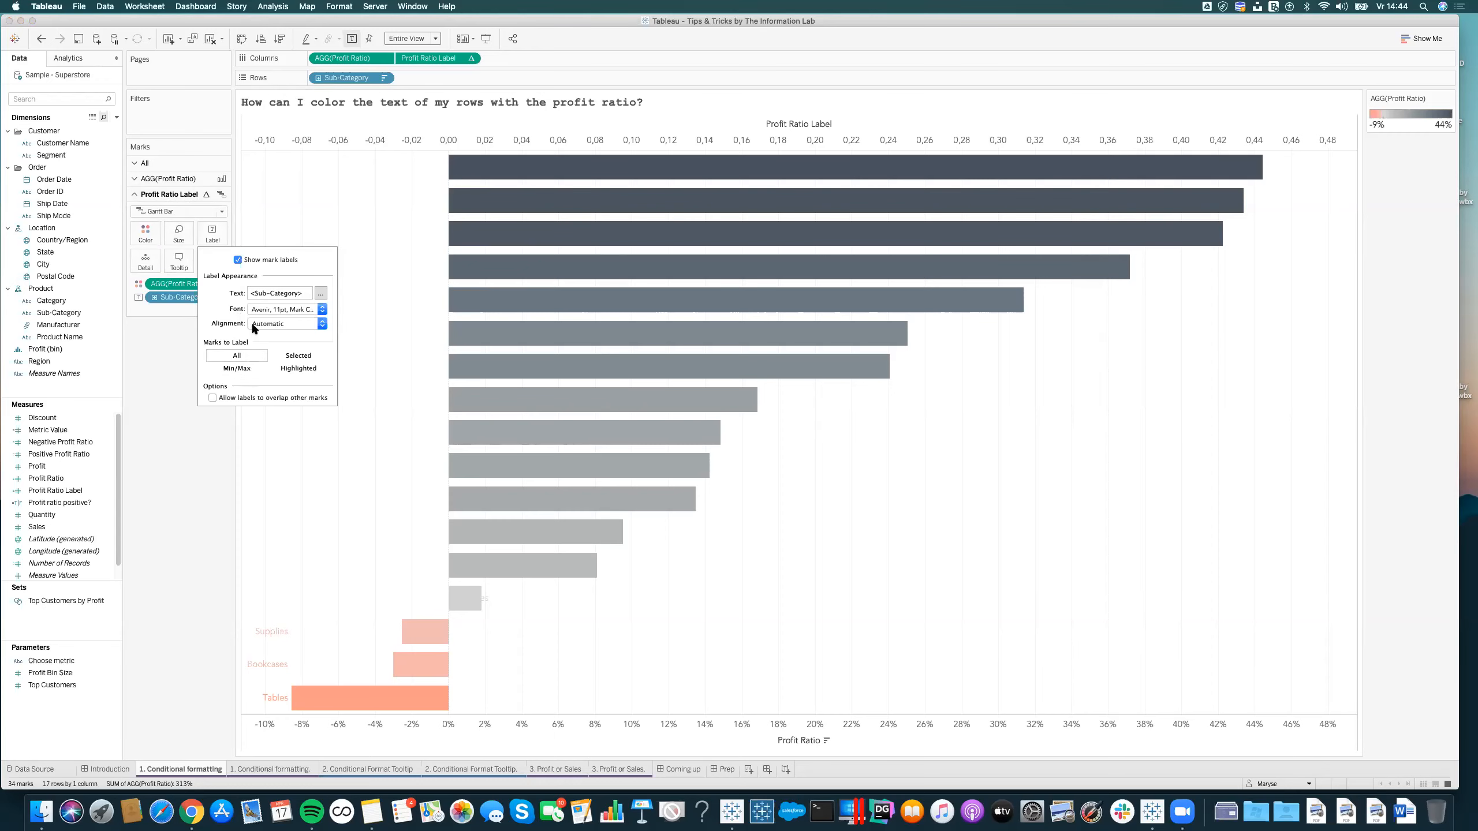
{"action": "left_click", "coordinate": [251, 324]}
{"action": "left_click", "coordinate": [265, 377]}
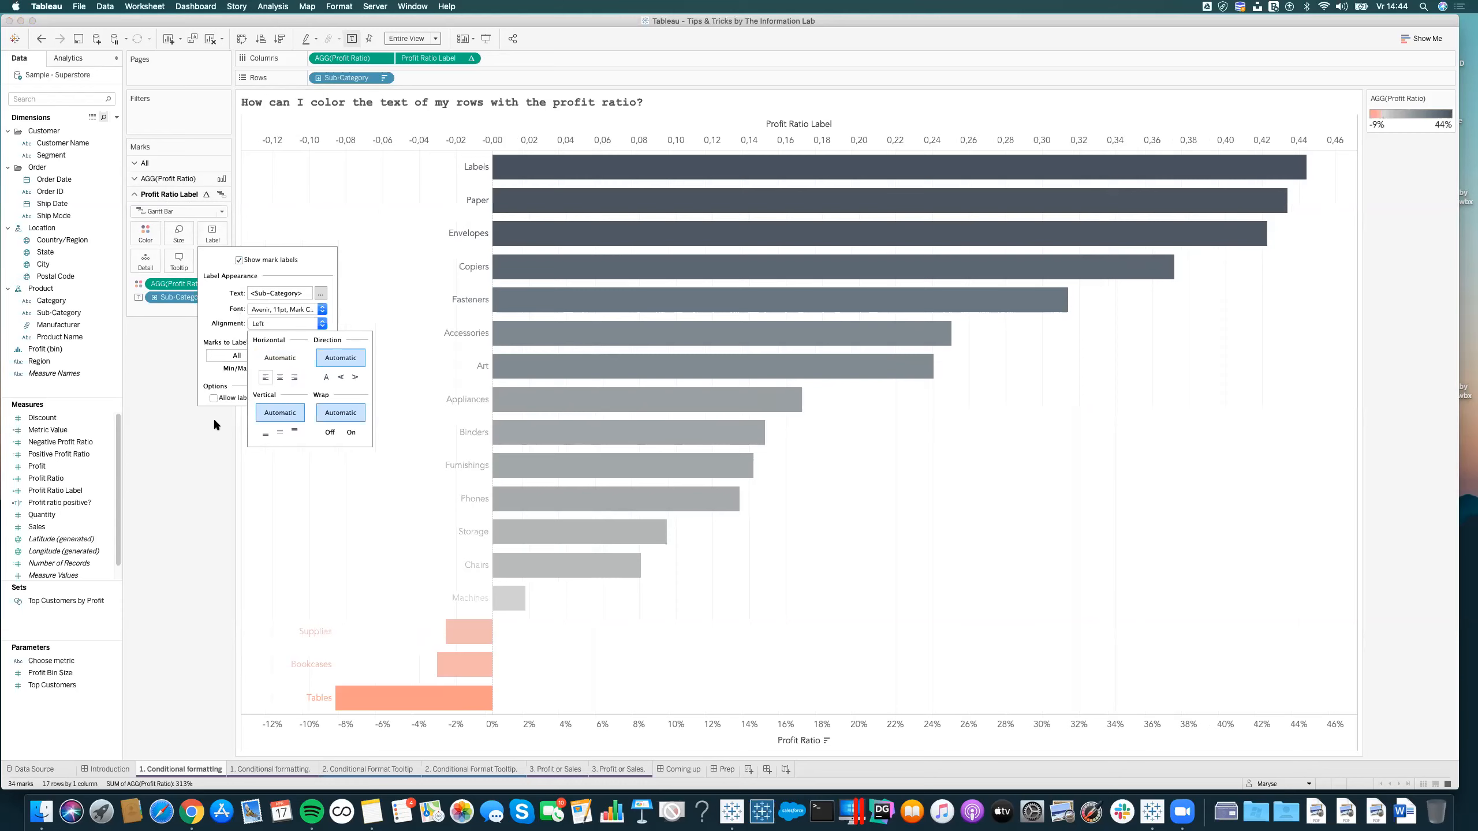
{"action": "left_click", "coordinate": [187, 440]}
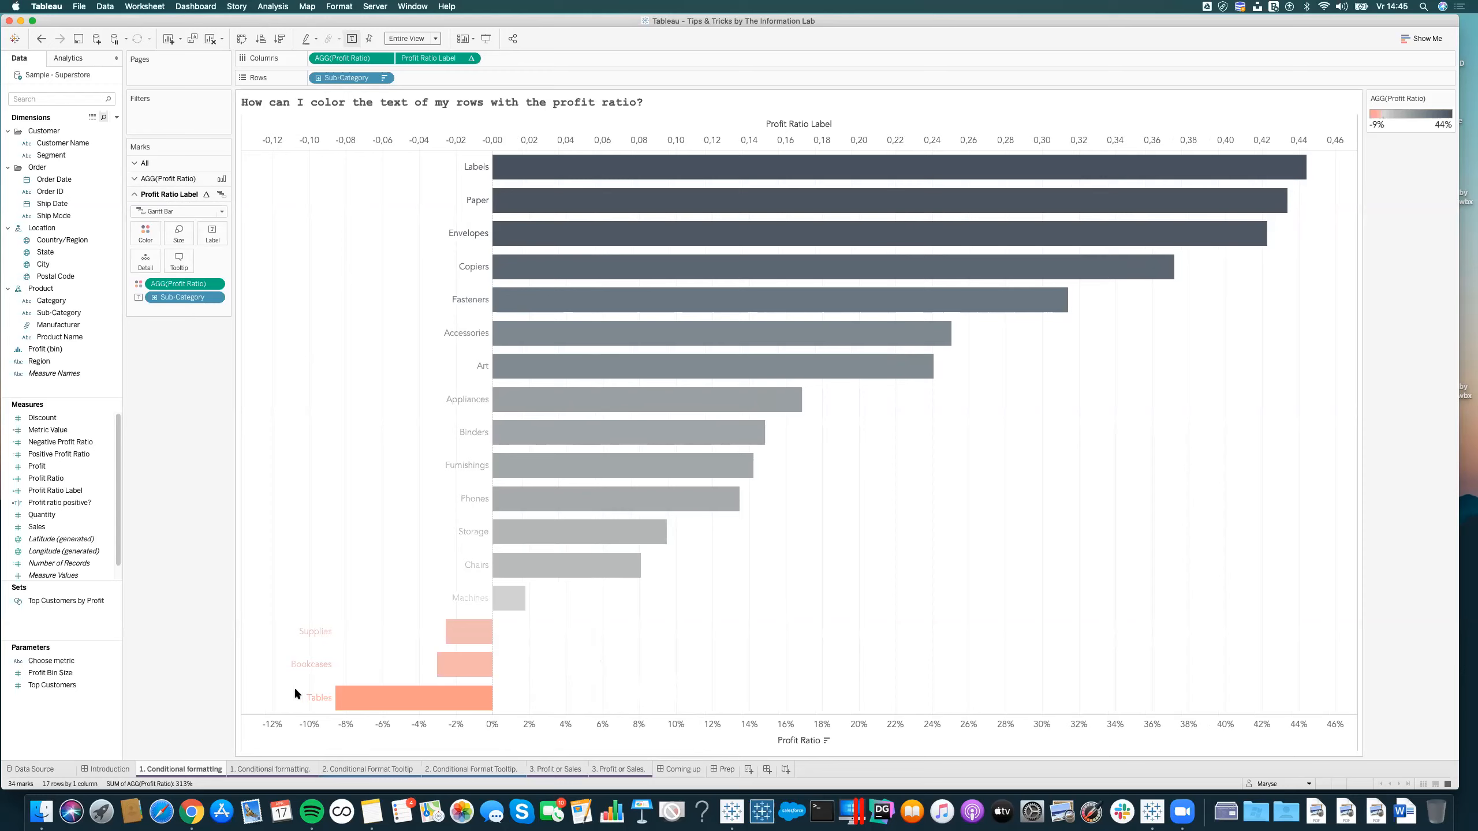
Check the misplaced labels on the negative bars, and set the Profit Ratio Label table calculation to compute using Cell.
{"action": "mouse_move", "coordinate": [377, 694]}
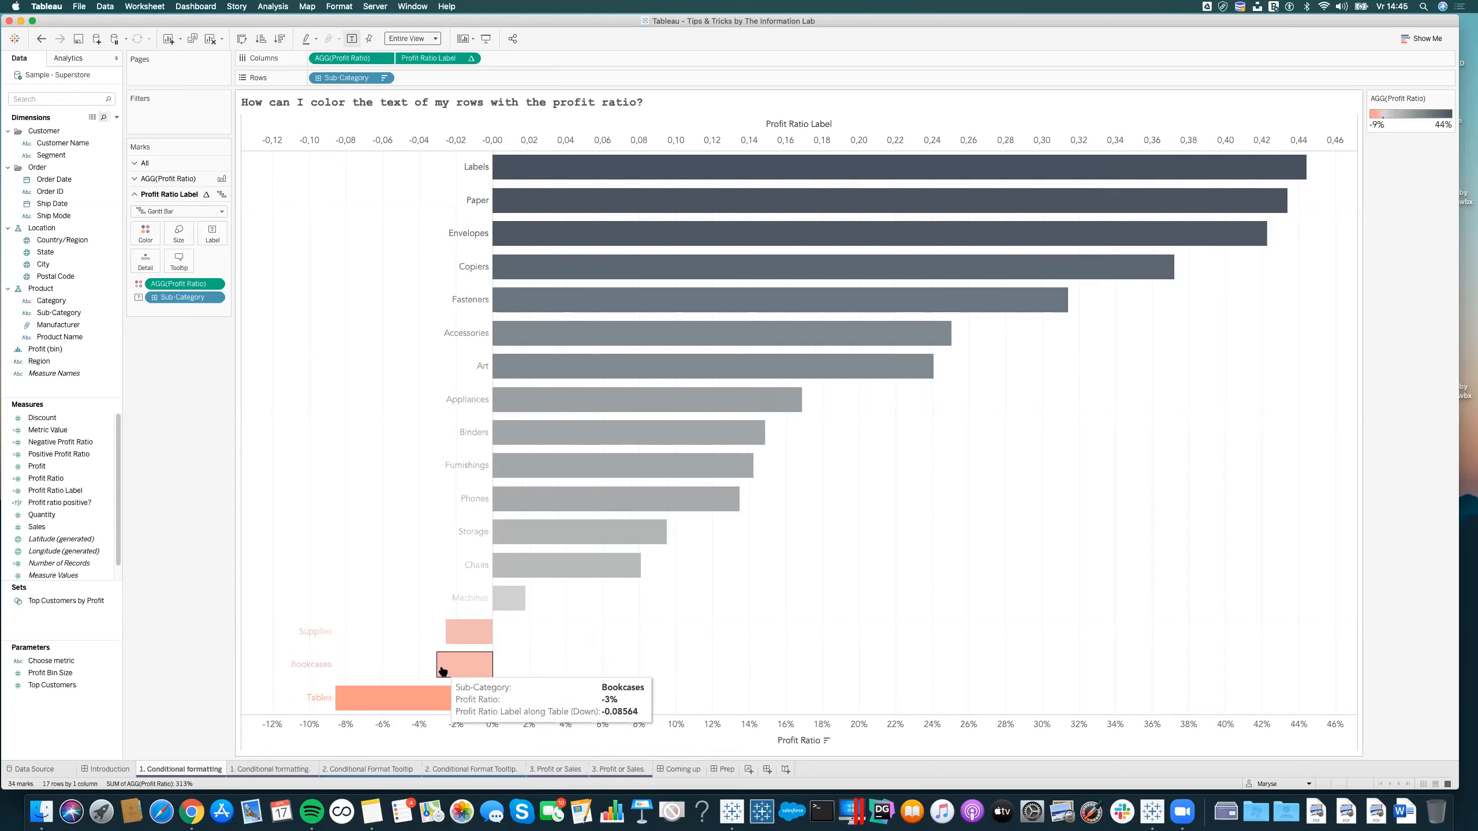
{"action": "mouse_move", "coordinate": [338, 675]}
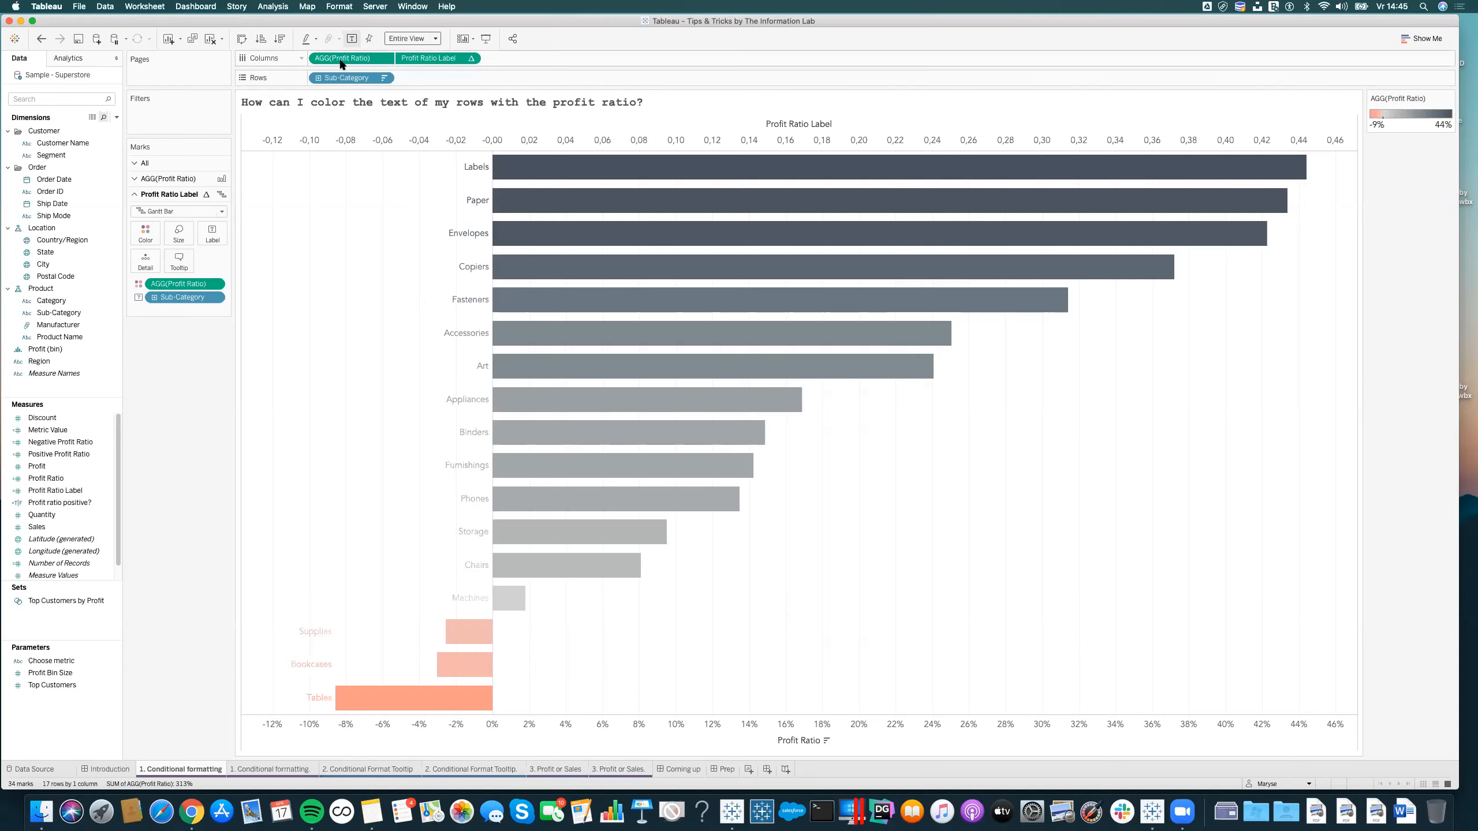
{"action": "left_click", "coordinate": [469, 59]}
{"action": "mouse_move", "coordinate": [485, 212]}
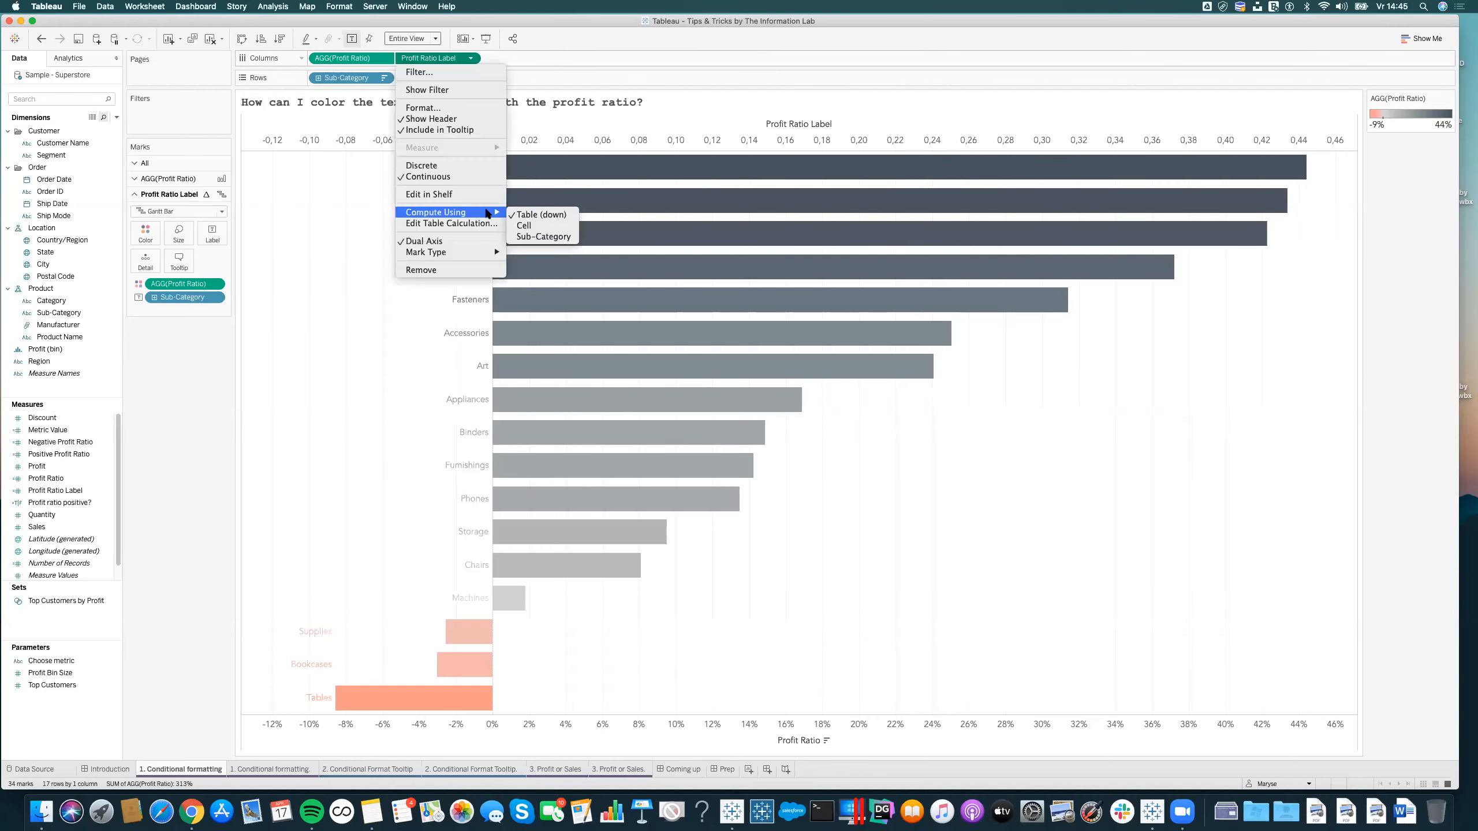
{"action": "left_click", "coordinate": [530, 226]}
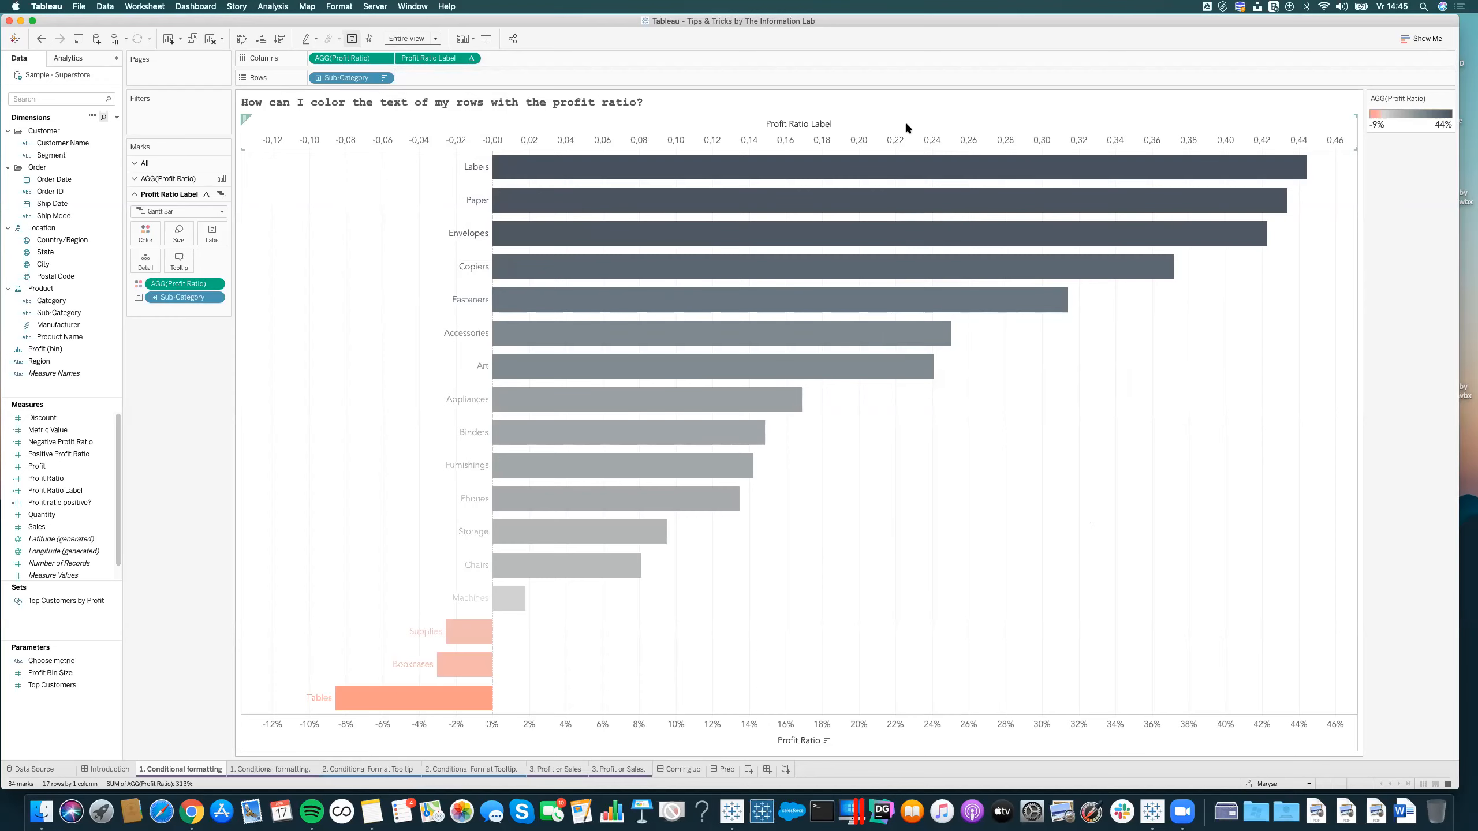
Hide the header of the Profit Ratio Label axis above the chart.
{"action": "right_click", "coordinate": [807, 143]}
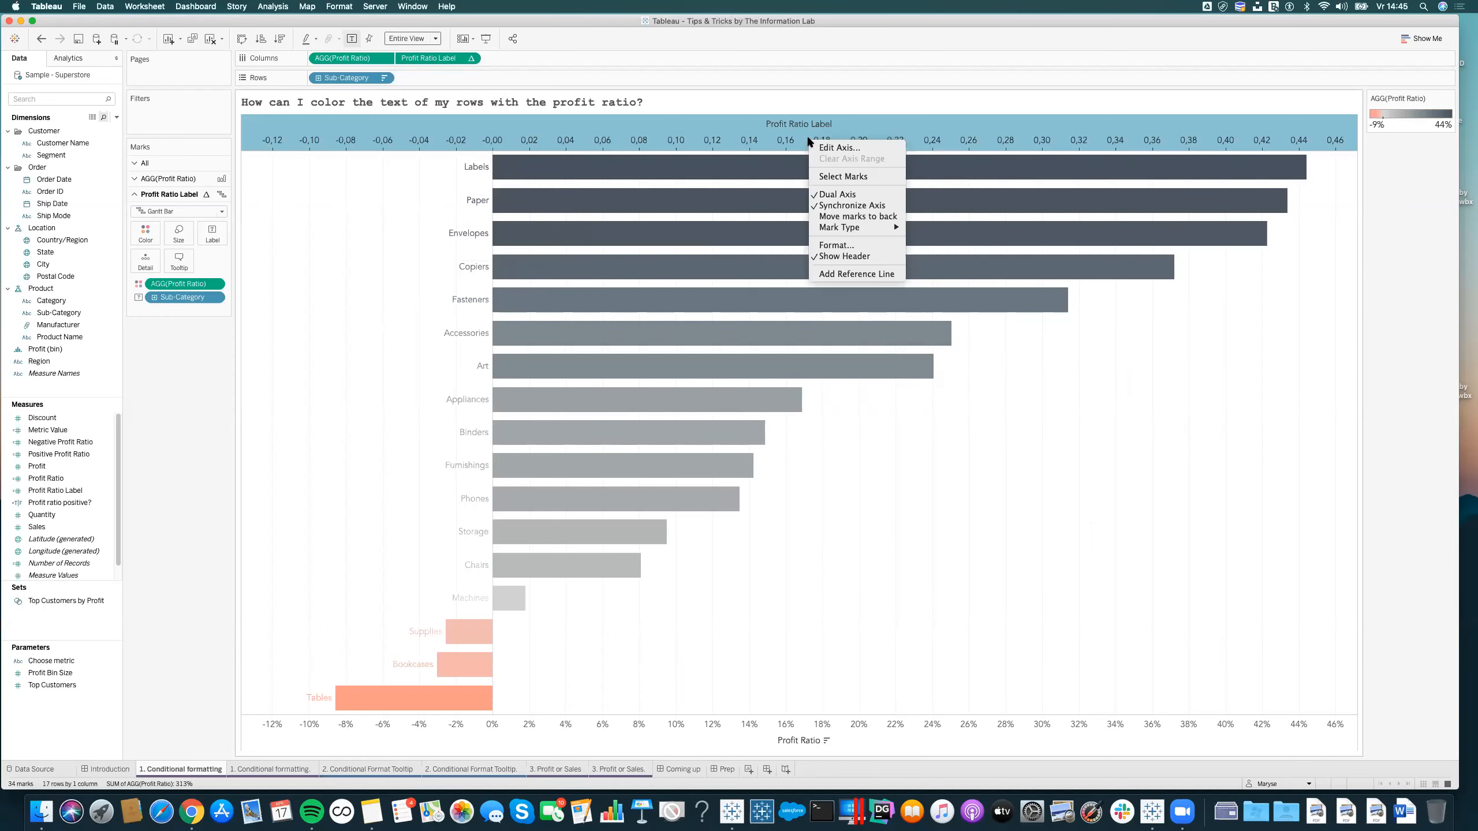
{"action": "left_click", "coordinate": [858, 256]}
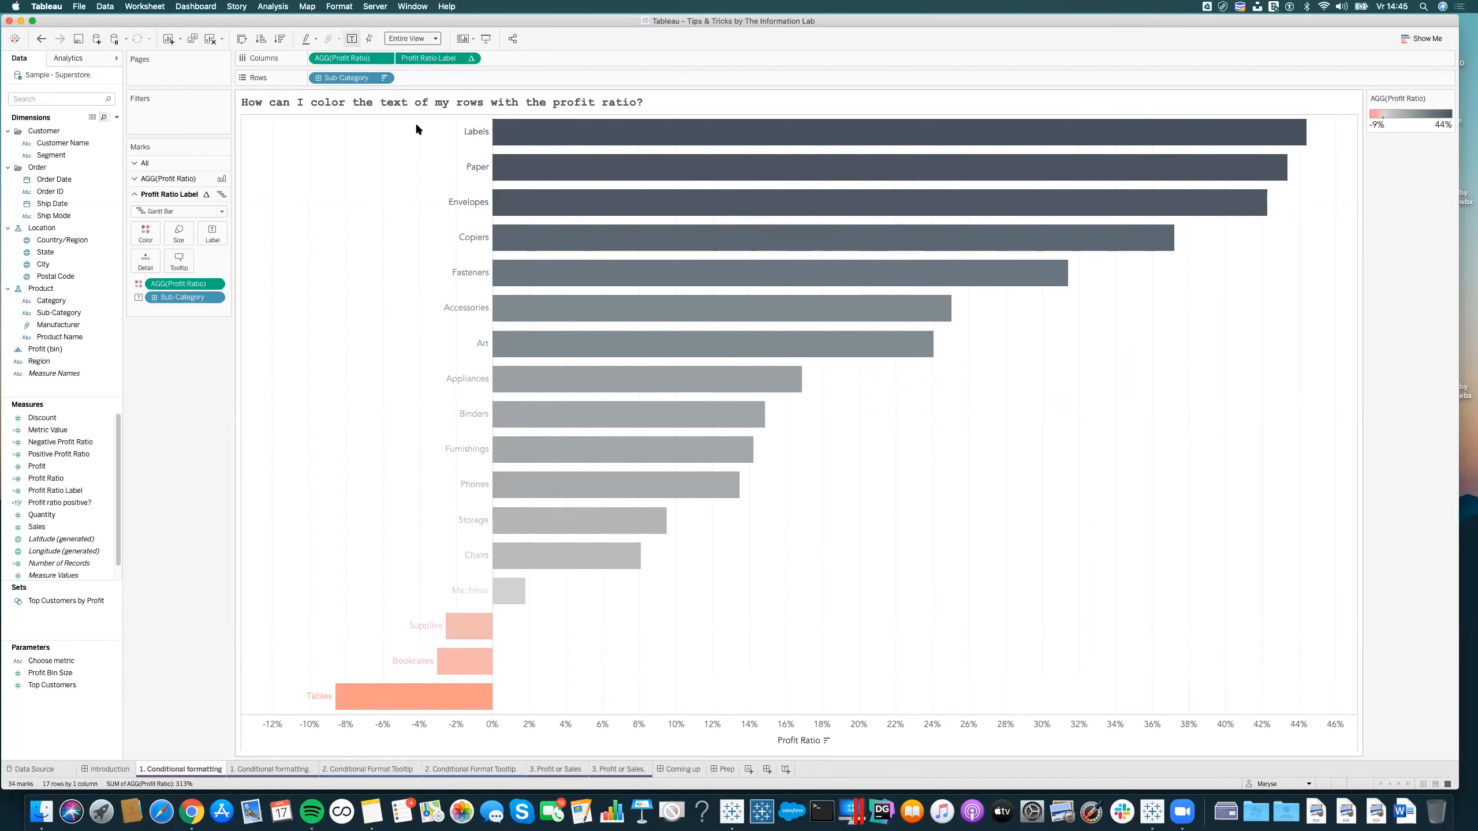
{"action": "left_click", "coordinate": [471, 58]}
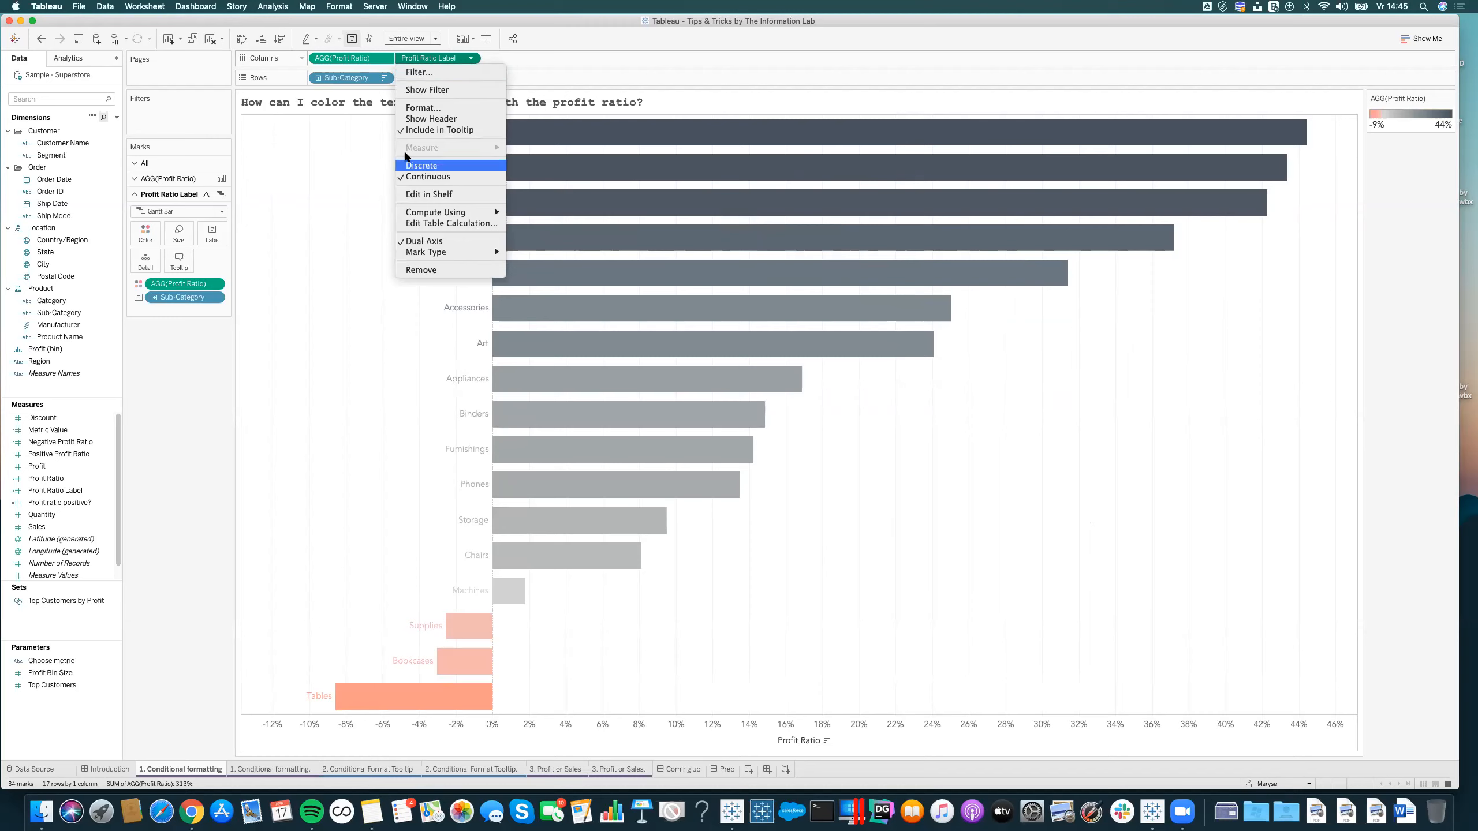
{"action": "left_click", "coordinate": [547, 21]}
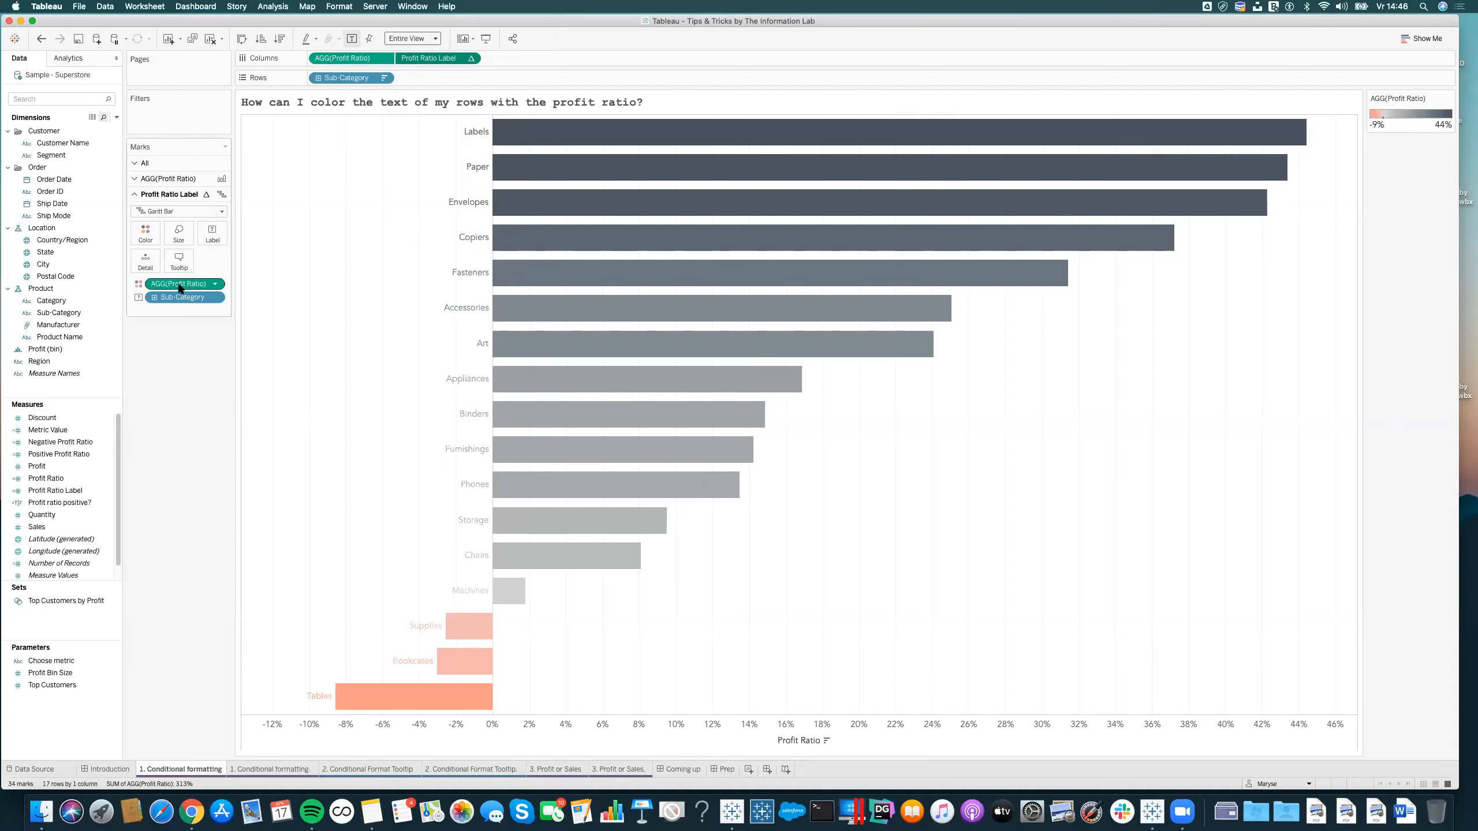
Add Profit Ratio to the Profit Ratio Label marks' label and edit the text to "<AGG(Profit Ratio)> (<Sub-Category>)" on one line.
{"action": "left_click_drag", "start_coordinate": [178, 283], "coordinate": [208, 265]}
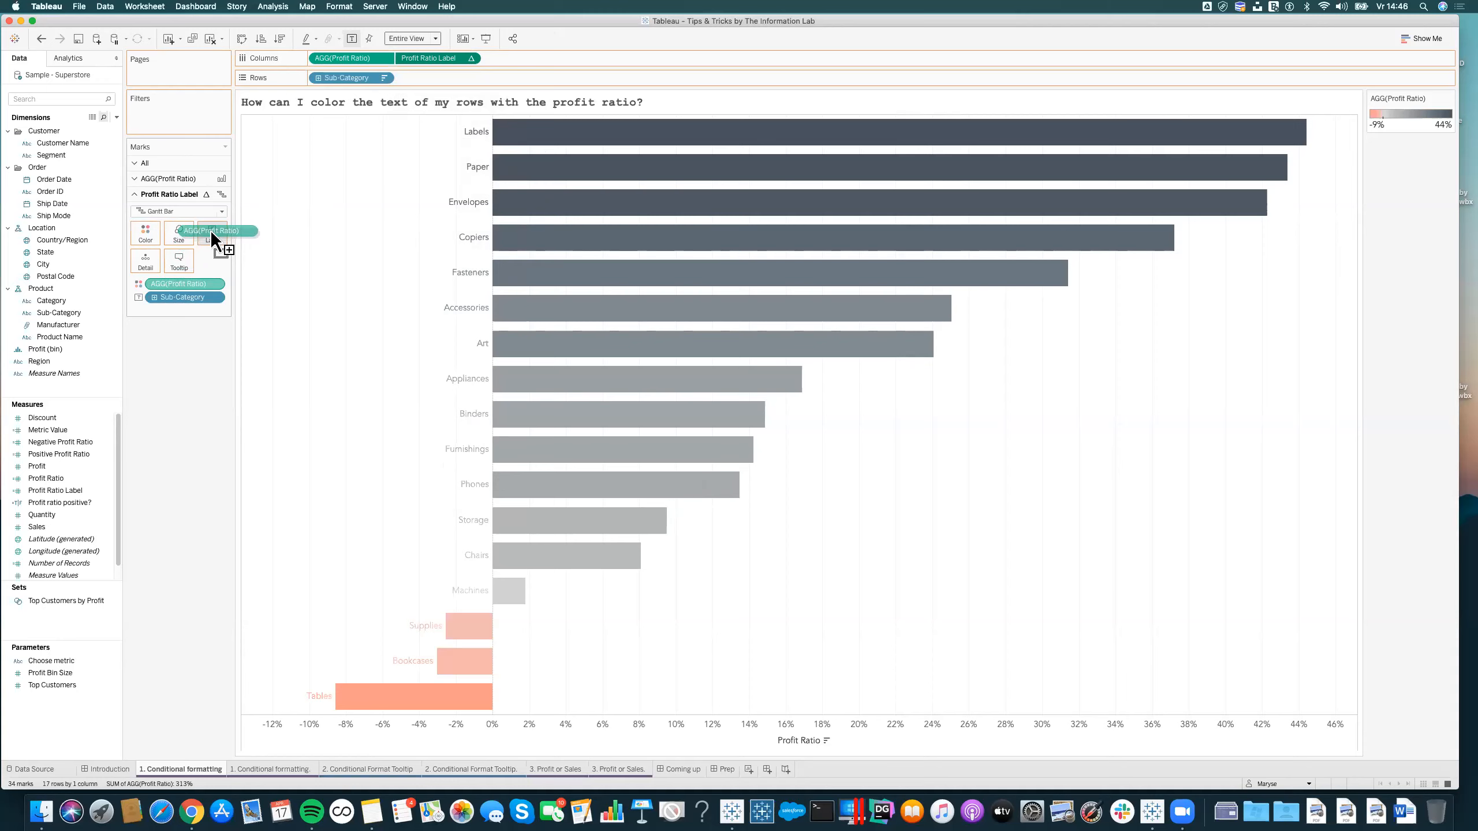
{"action": "left_click_drag", "start_coordinate": [210, 230], "coordinate": [210, 230]}
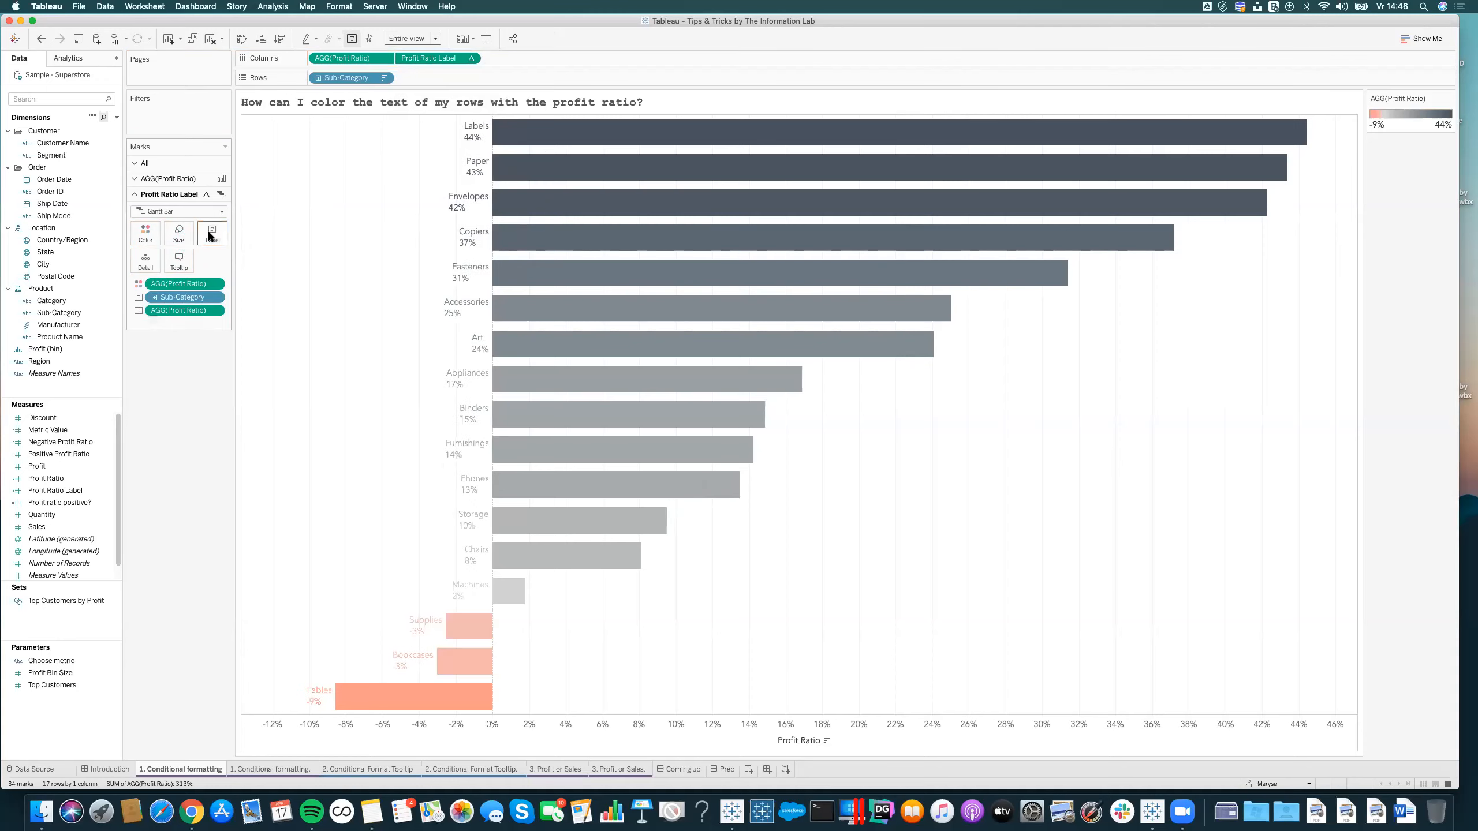
{"action": "left_click", "coordinate": [211, 239]}
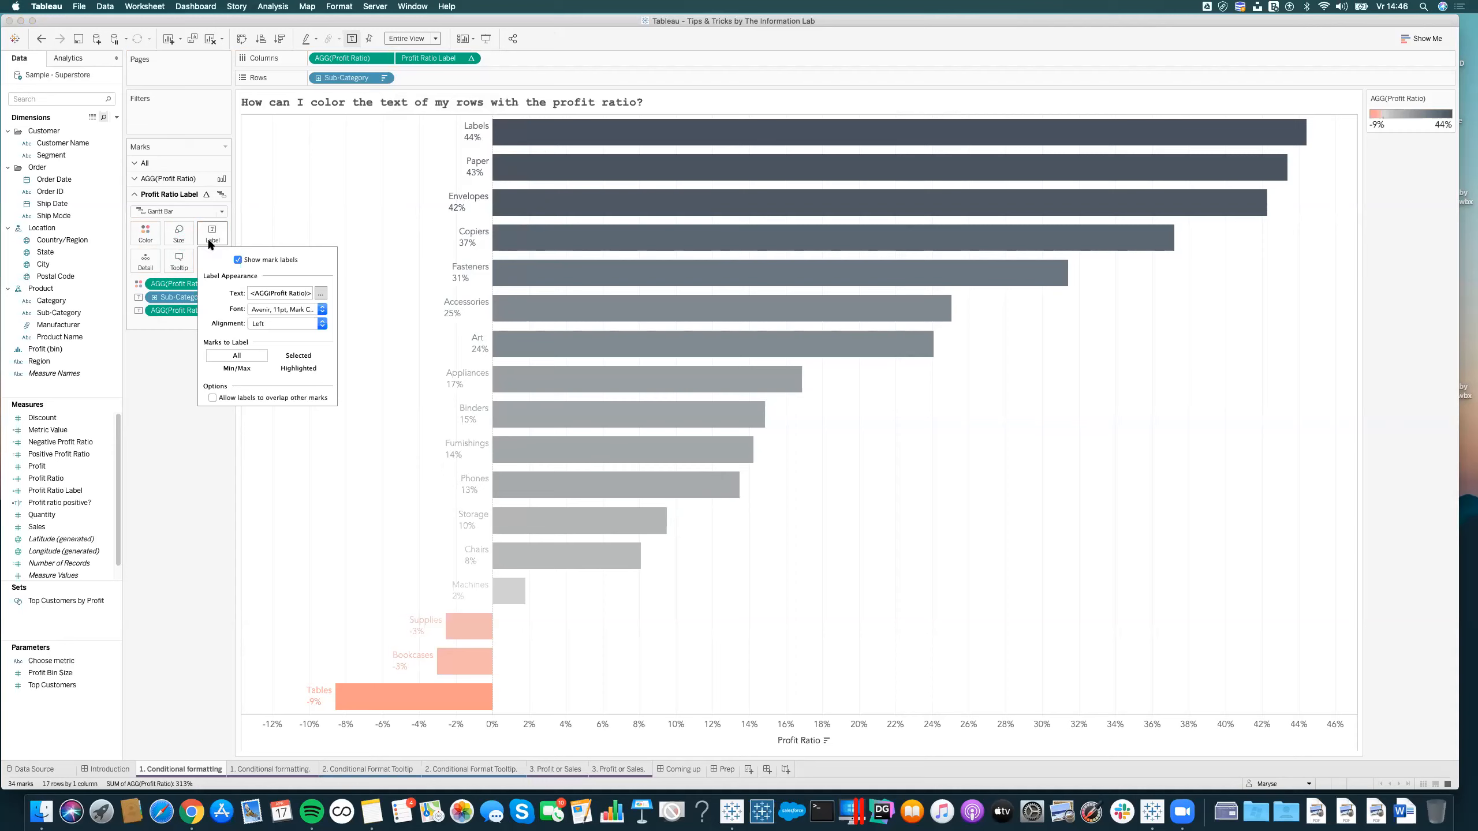
{"action": "left_click", "coordinate": [314, 293]}
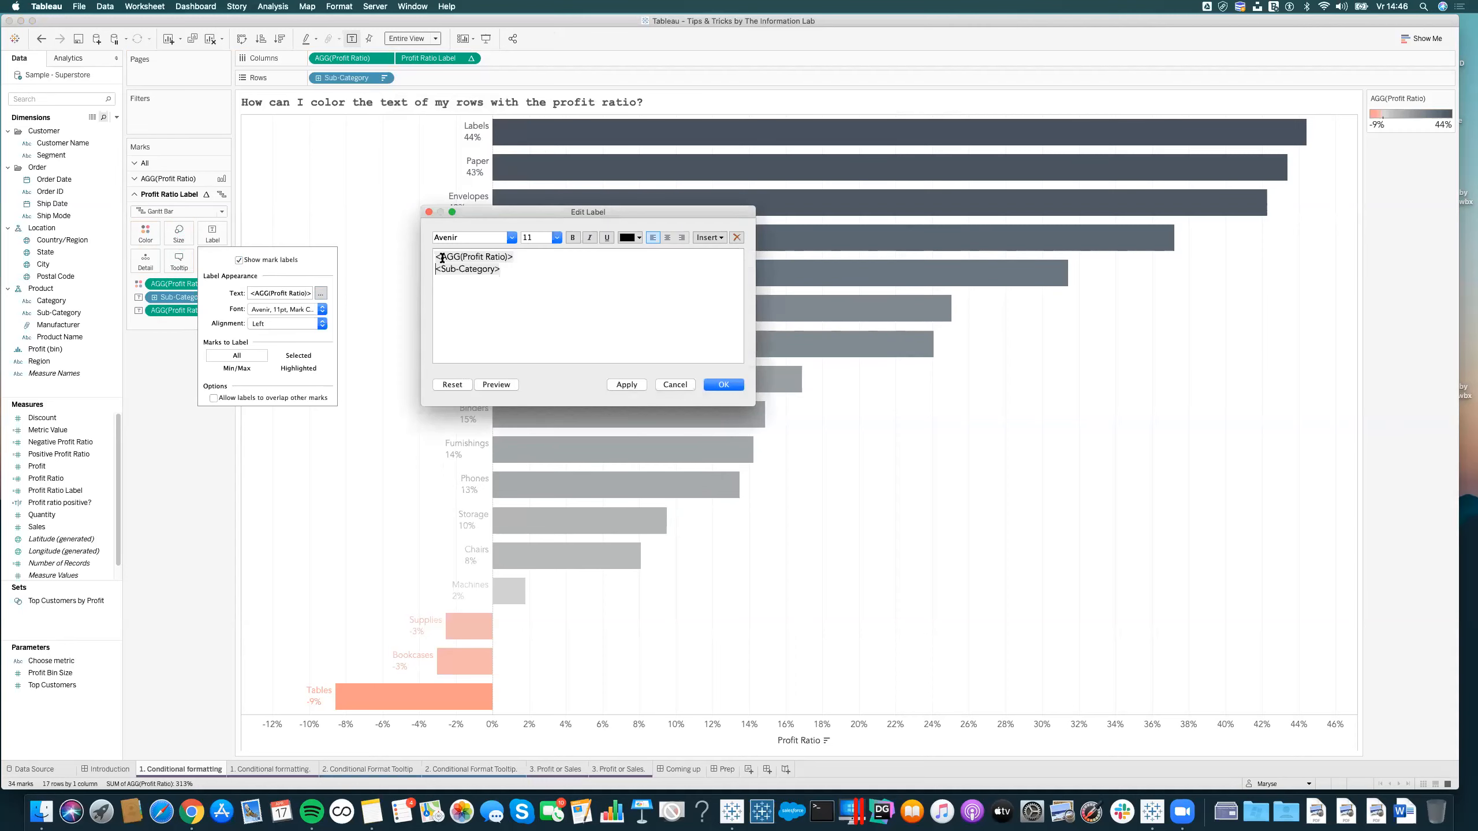
{"action": "key", "text": "BackSpace"}
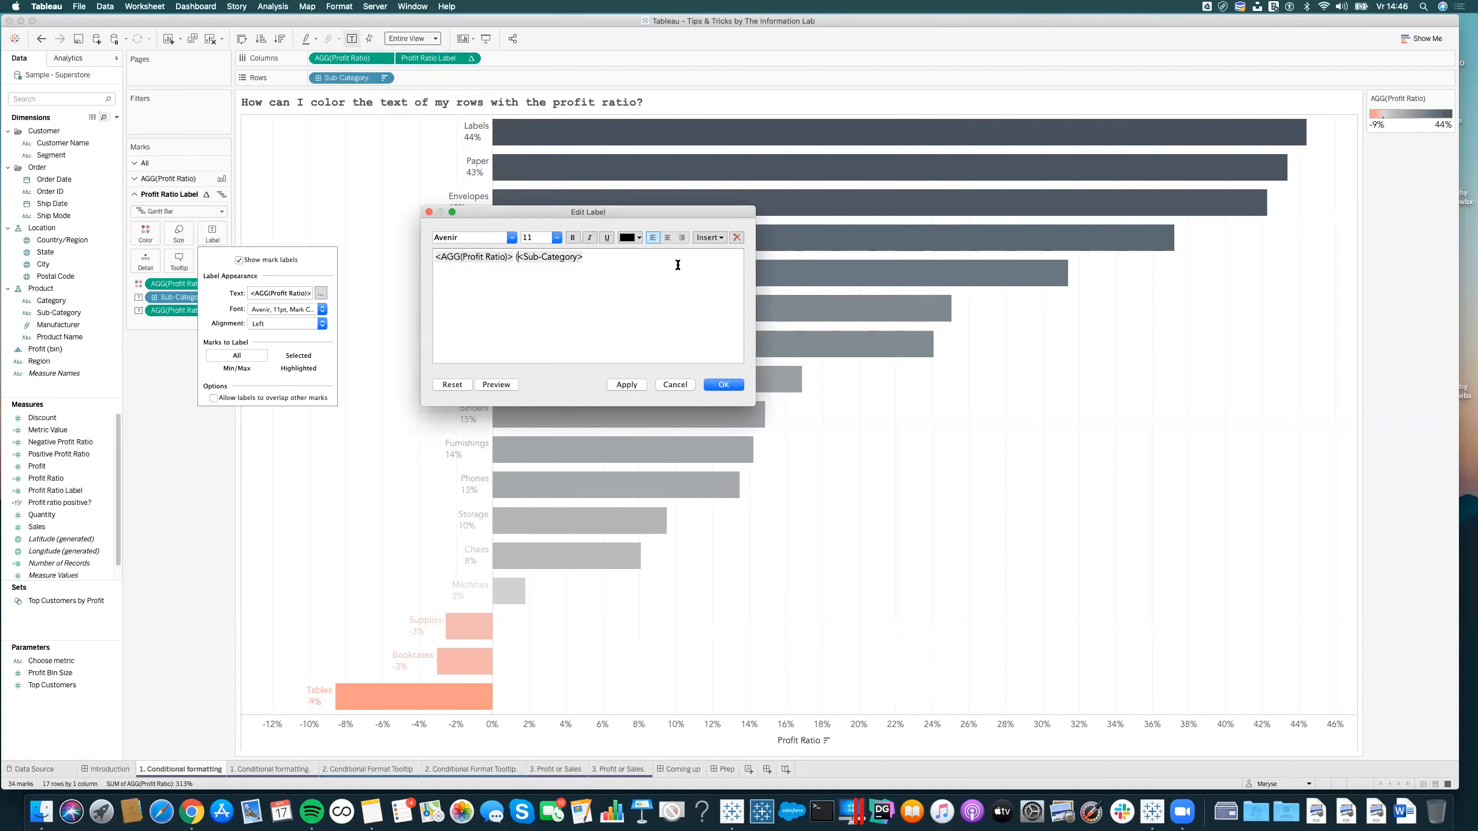
{"action": "type", "text": ")"}
{"action": "left_click", "coordinate": [724, 385]}
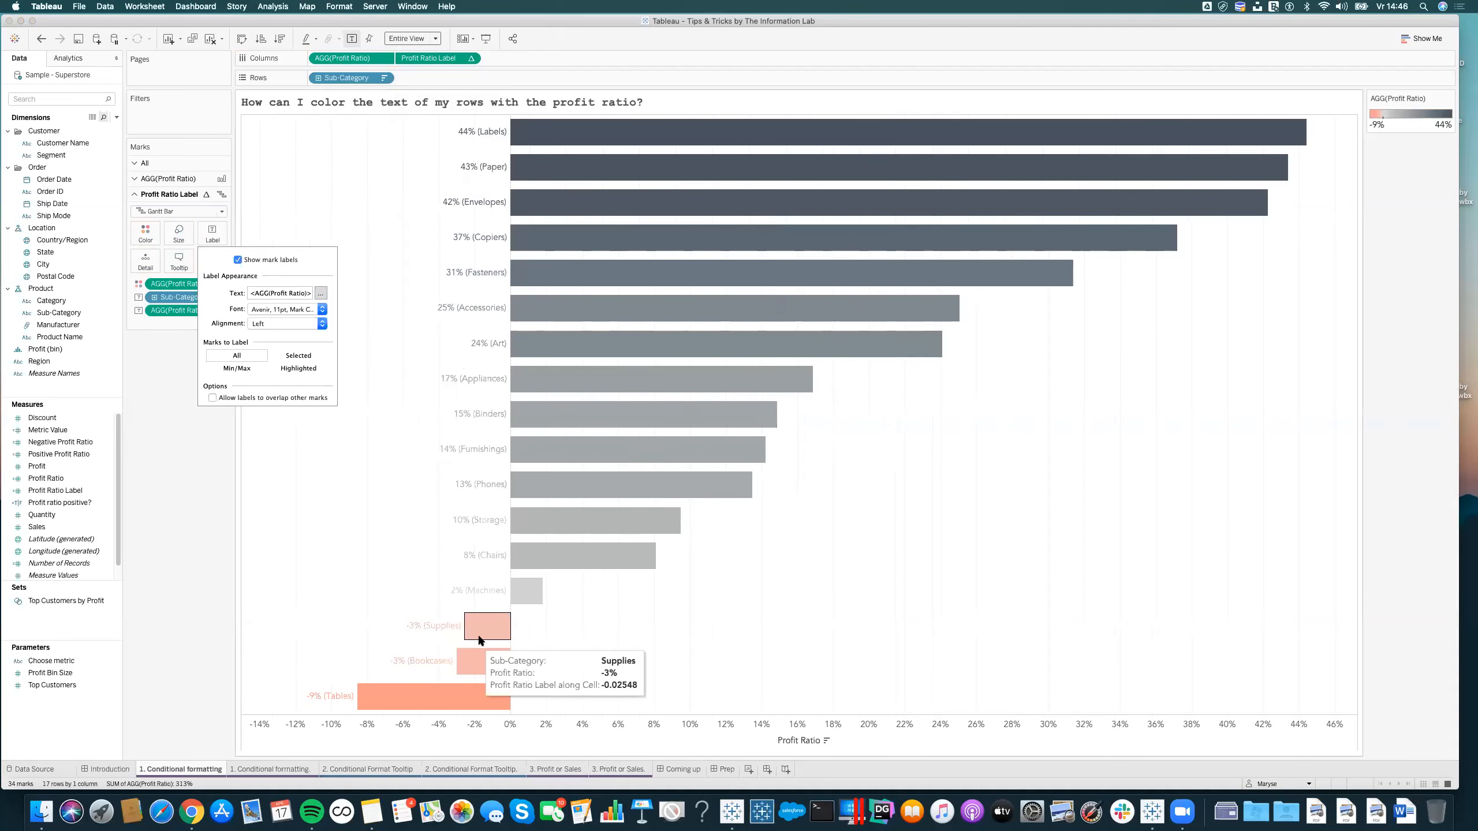
Hide the header of the Profit Ratio axis below the chart.
{"action": "left_click", "coordinate": [697, 728]}
{"action": "right_click", "coordinate": [704, 722]}
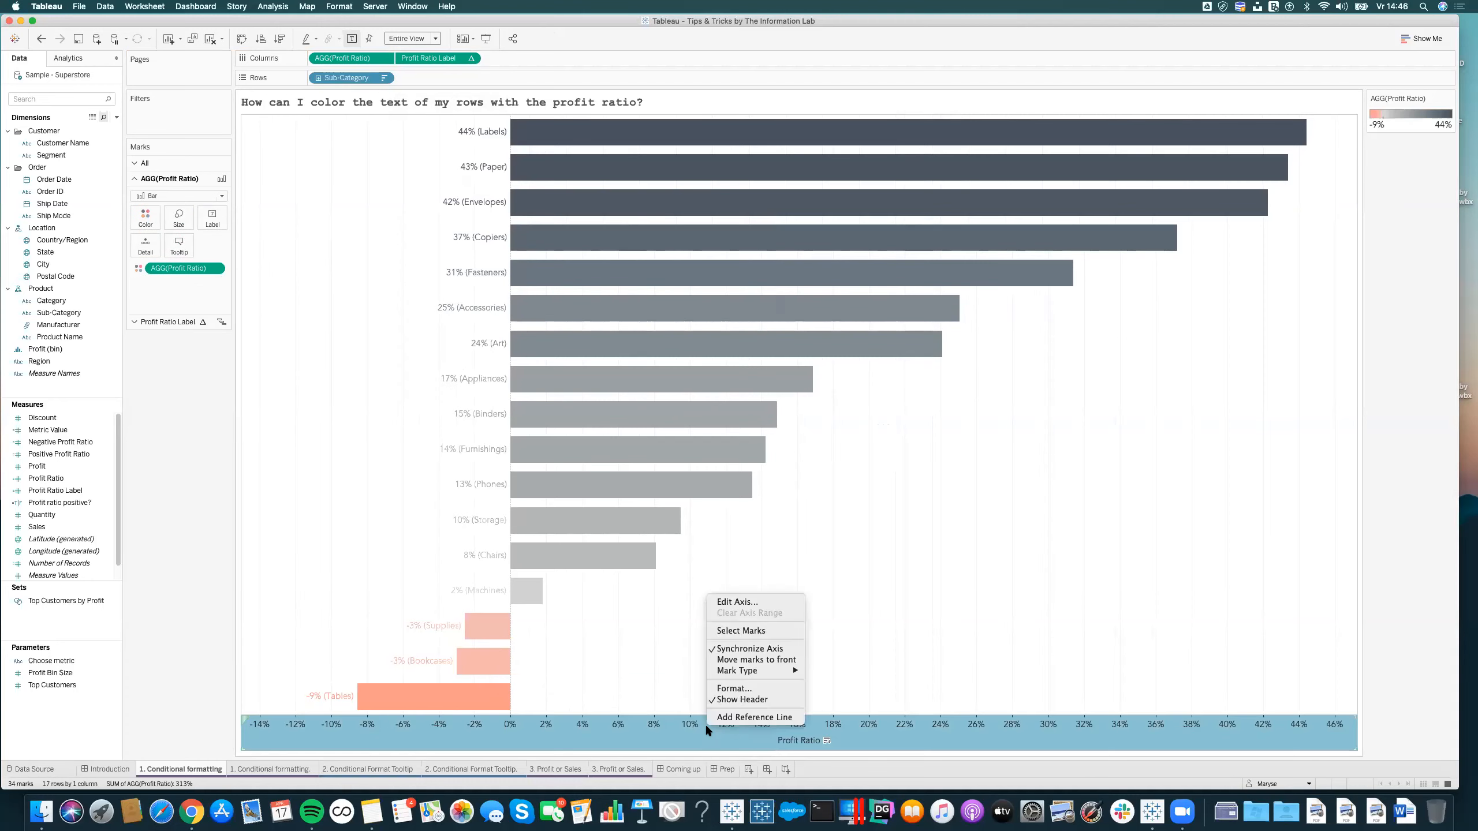
{"action": "left_click", "coordinate": [738, 701]}
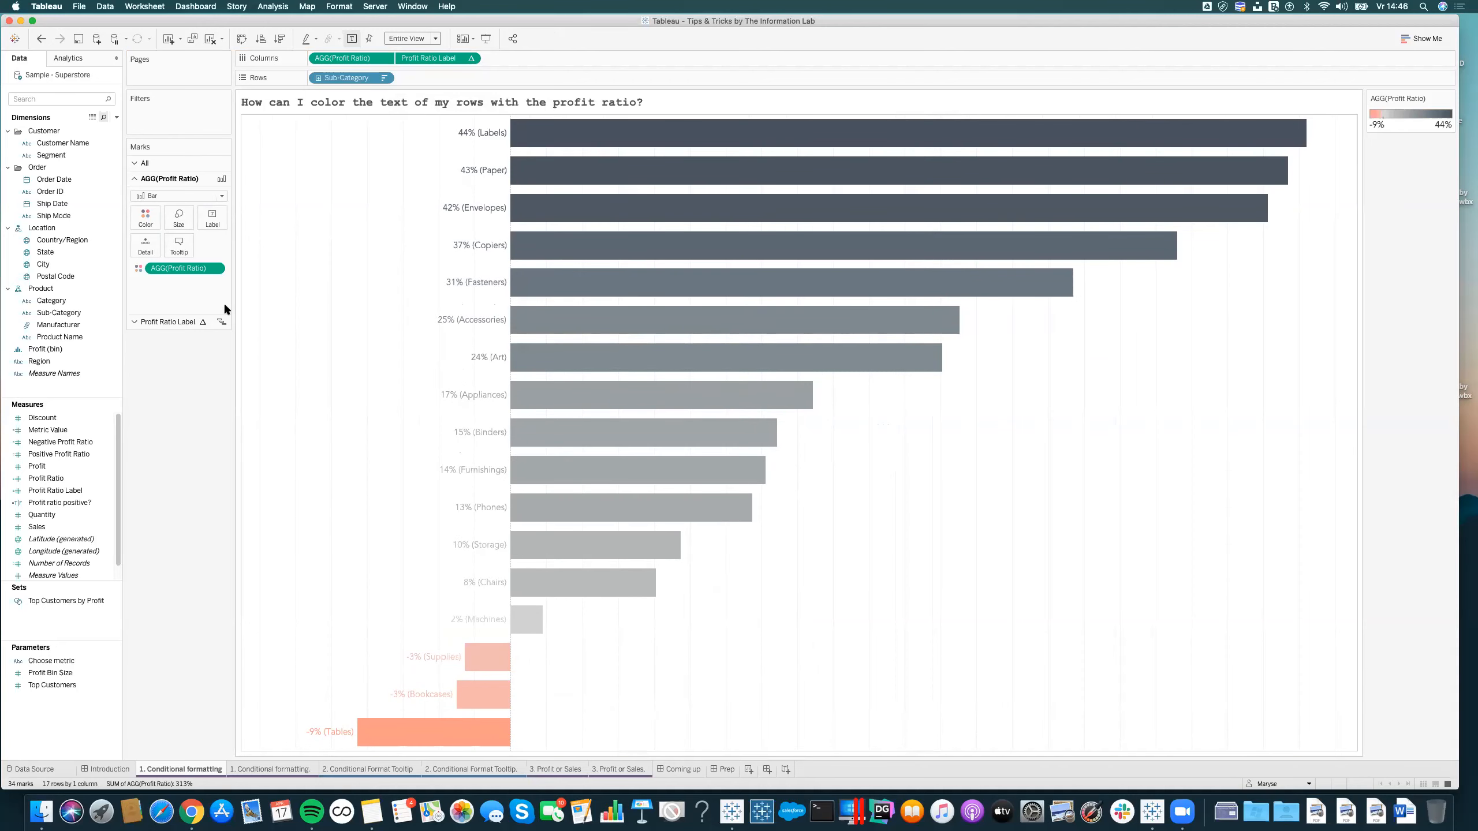
Format the worksheet's row lines, setting the reference, drop and zero lines to None.
{"action": "right_click", "coordinate": [324, 314]}
{"action": "left_click", "coordinate": [314, 304]}
{"action": "right_click", "coordinate": [323, 273]}
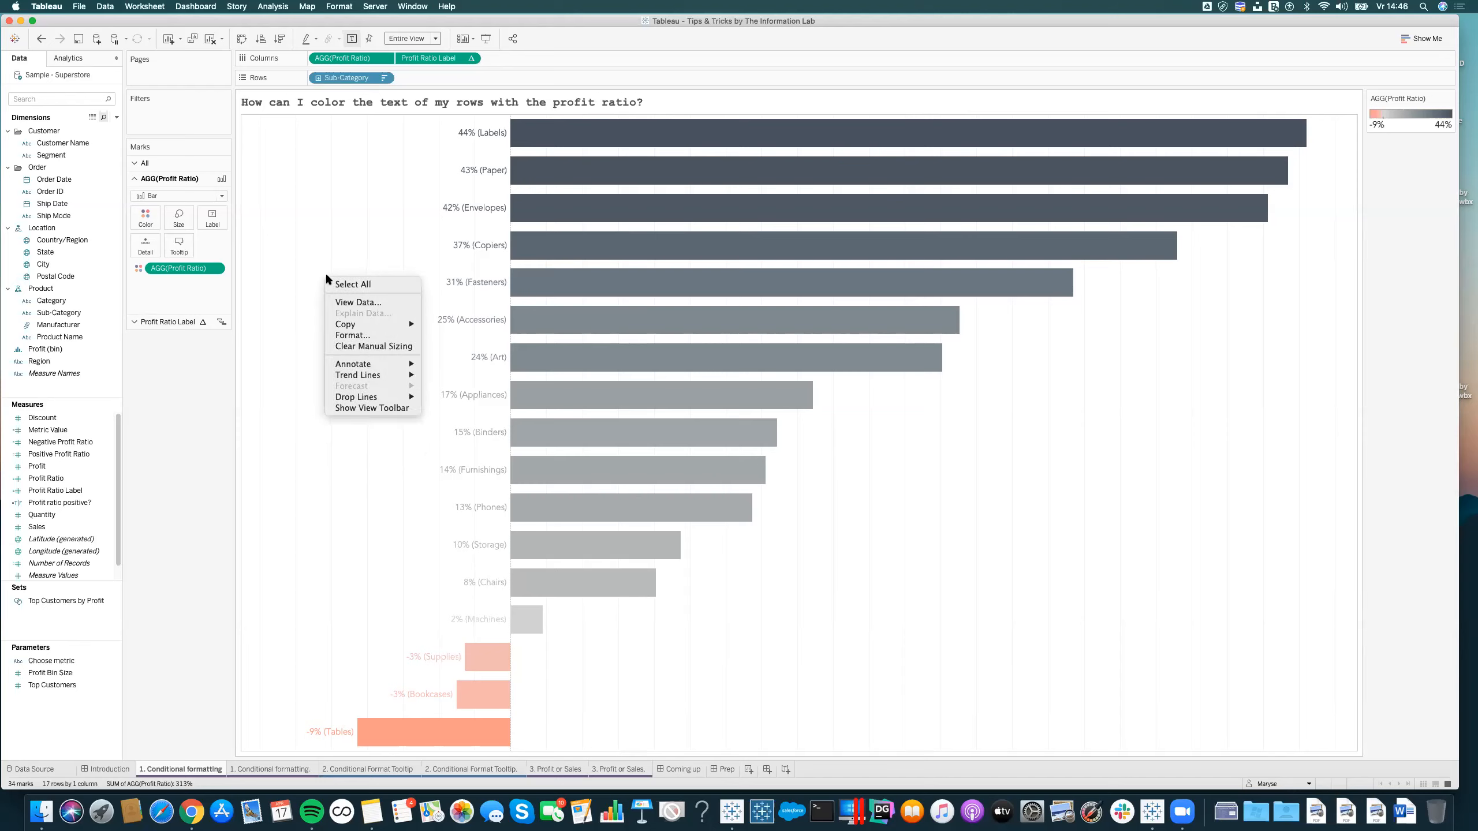
{"action": "left_click", "coordinate": [319, 339]}
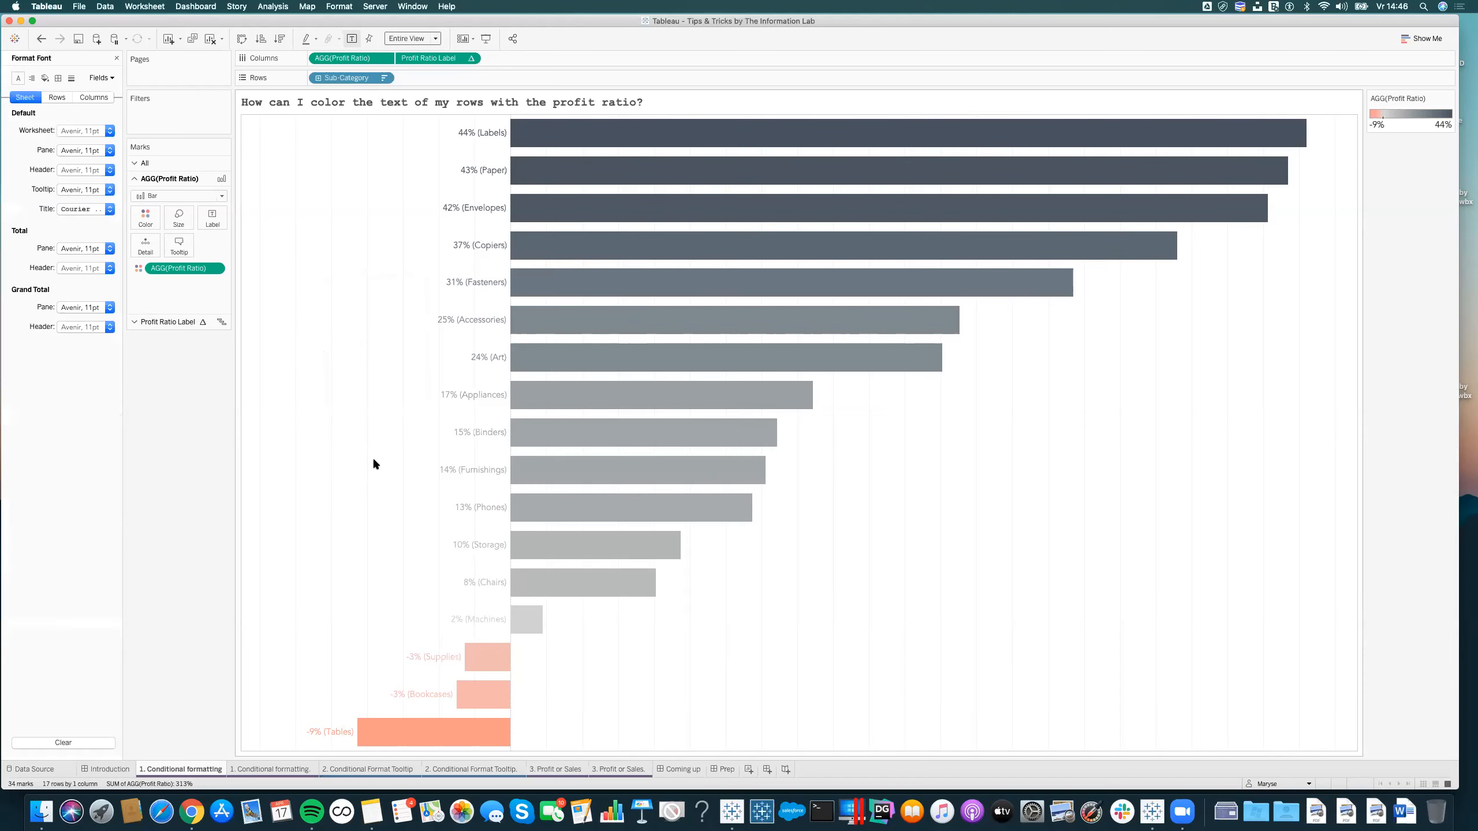
{"action": "left_click", "coordinate": [72, 78]}
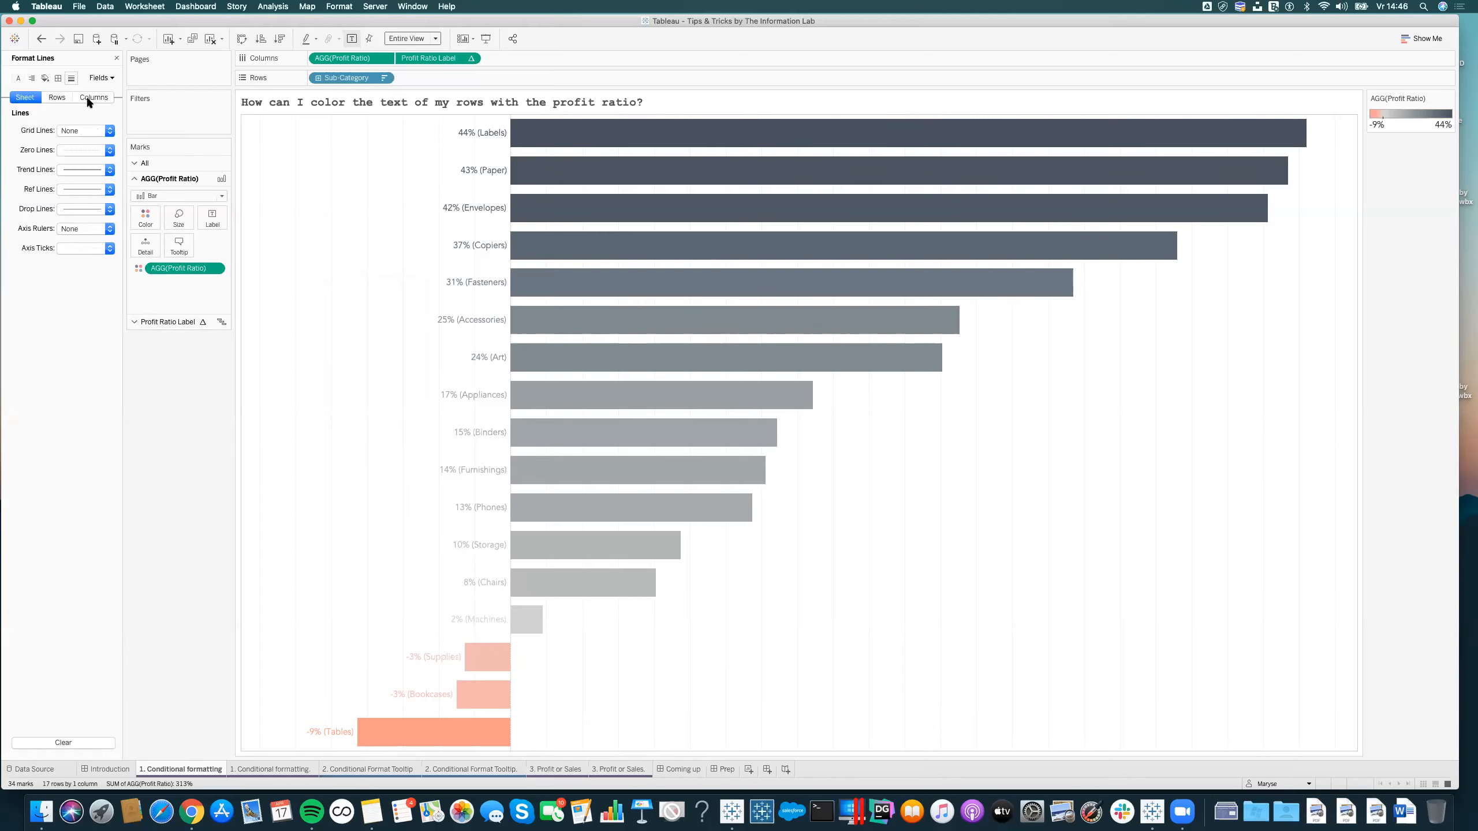
{"action": "left_click", "coordinate": [55, 99]}
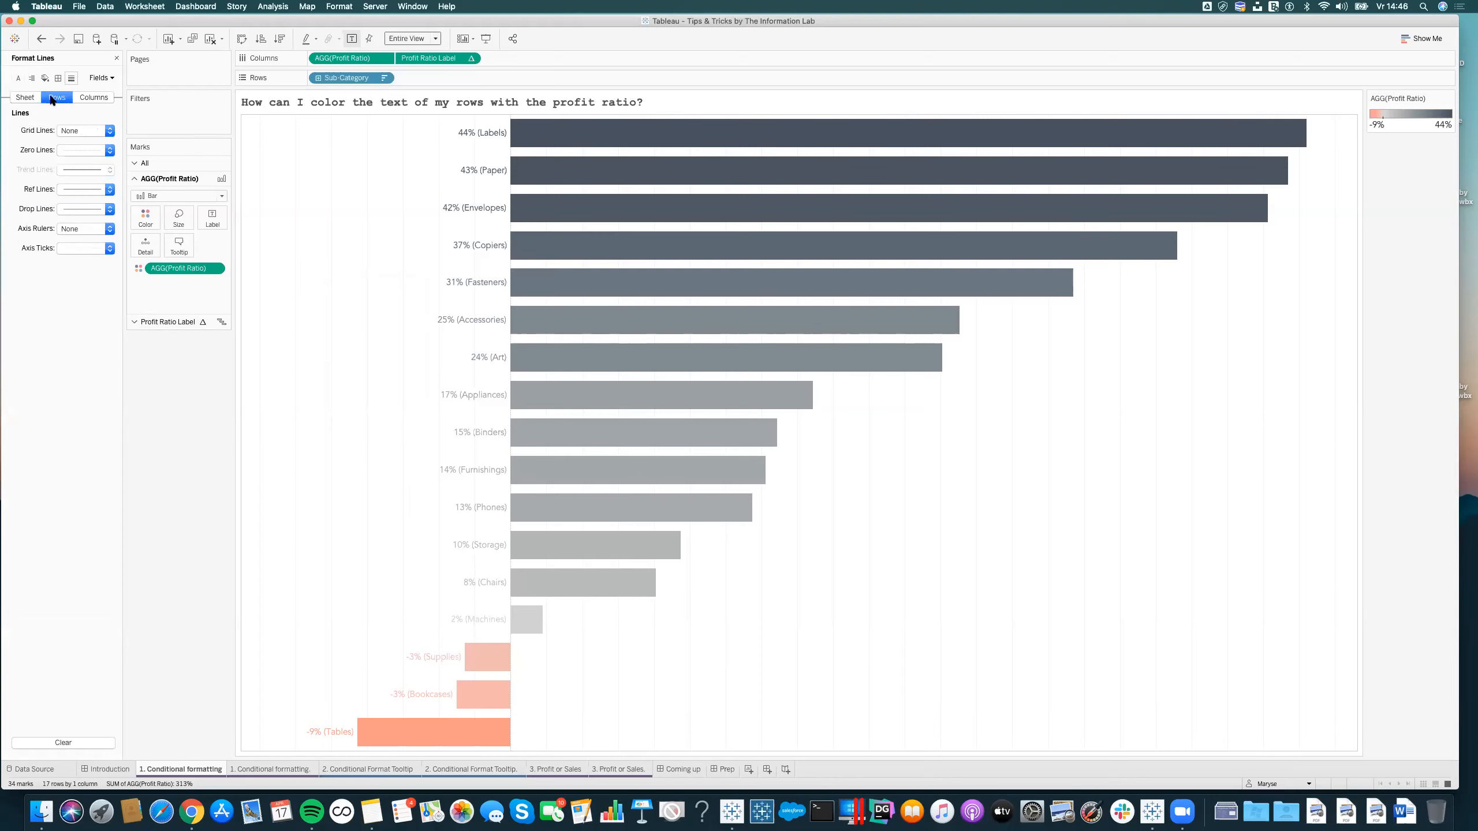
{"action": "left_click", "coordinate": [79, 188]}
{"action": "left_click", "coordinate": [64, 210]}
{"action": "left_click", "coordinate": [64, 209]}
{"action": "left_click", "coordinate": [13, 248]}
{"action": "left_click", "coordinate": [85, 151]}
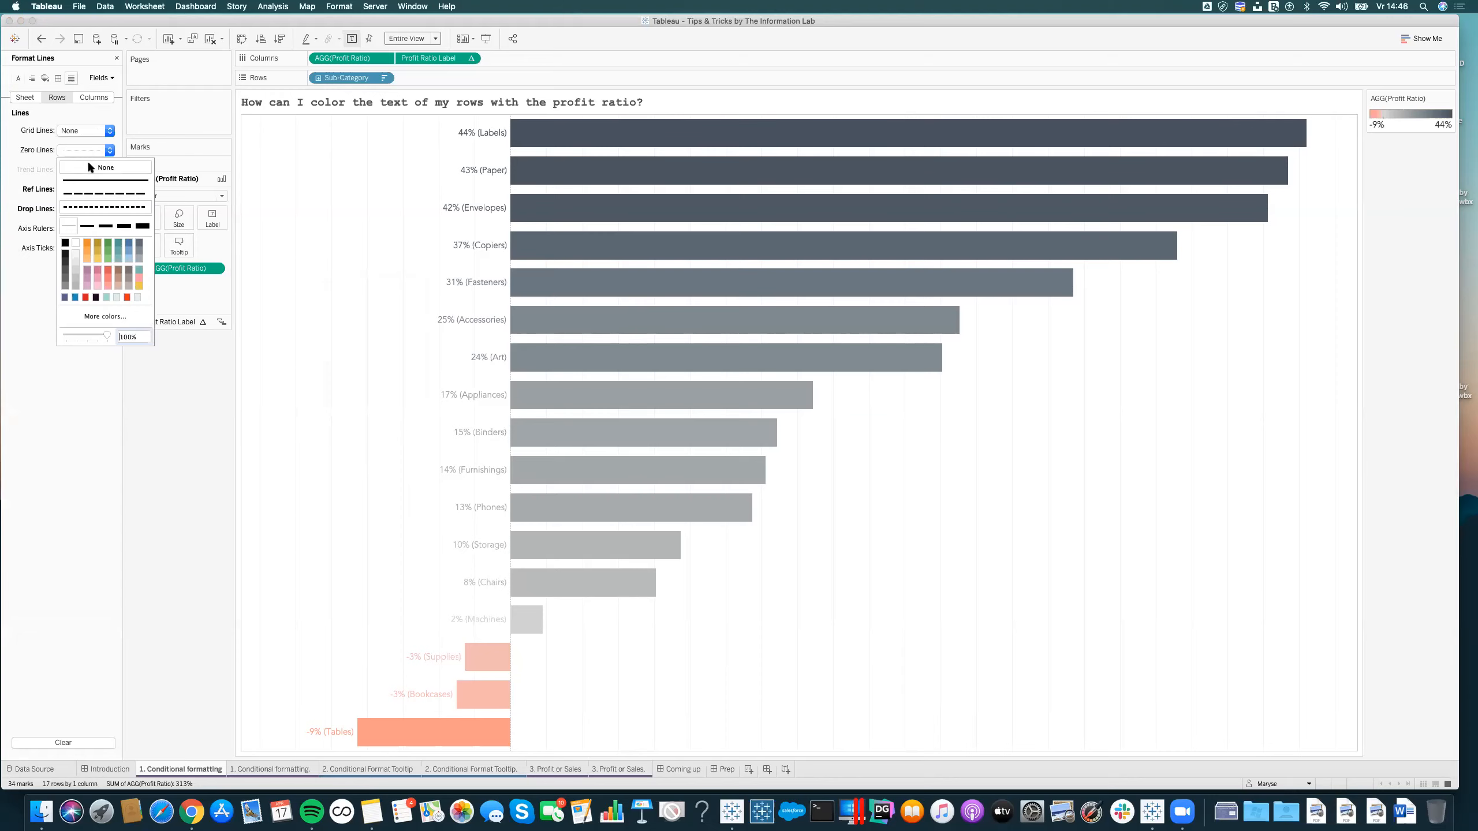
{"action": "left_click", "coordinate": [87, 165]}
{"action": "left_click", "coordinate": [65, 249]}
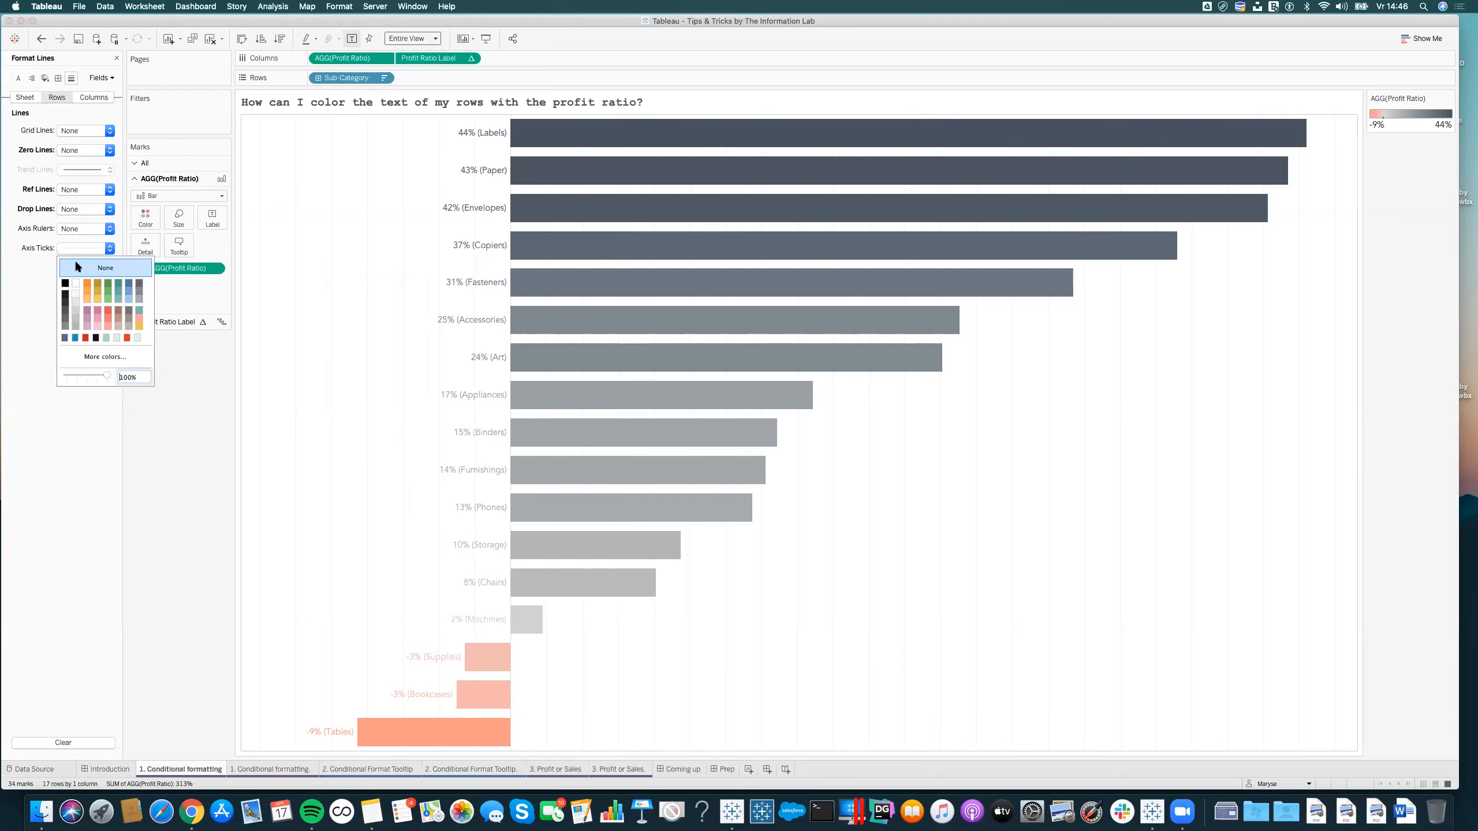
Format the worksheet's column lines, setting the grid, reference and drop lines to None.
{"action": "left_click", "coordinate": [93, 97]}
{"action": "left_click", "coordinate": [84, 169]}
{"action": "left_click", "coordinate": [63, 181]}
{"action": "left_click", "coordinate": [64, 190]}
{"action": "left_click", "coordinate": [67, 206]}
{"action": "left_click", "coordinate": [65, 210]}
{"action": "left_click", "coordinate": [78, 227]}
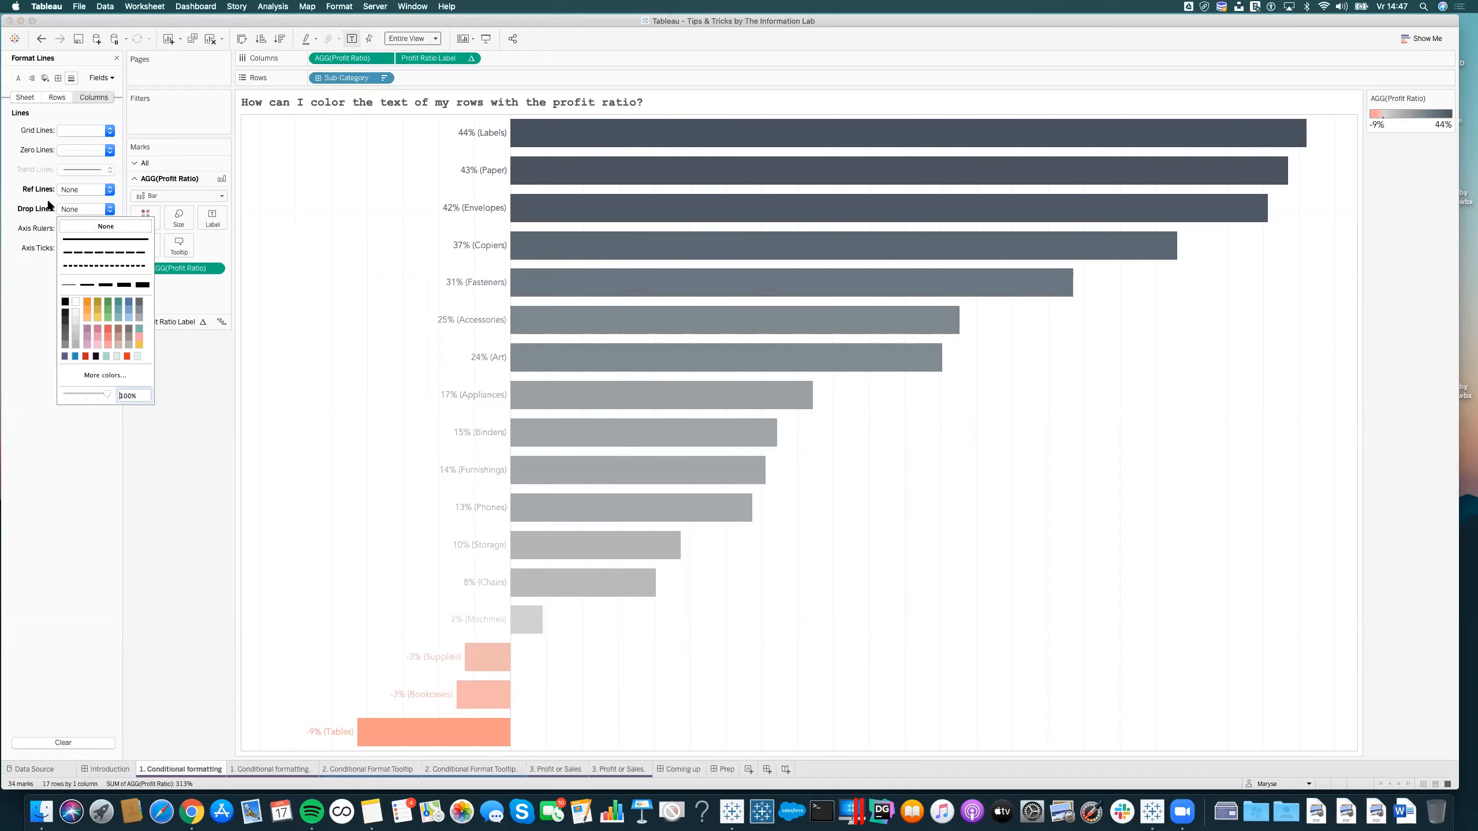
{"action": "left_click", "coordinate": [67, 129]}
{"action": "left_click", "coordinate": [70, 147]}
{"action": "left_click", "coordinate": [48, 147]}
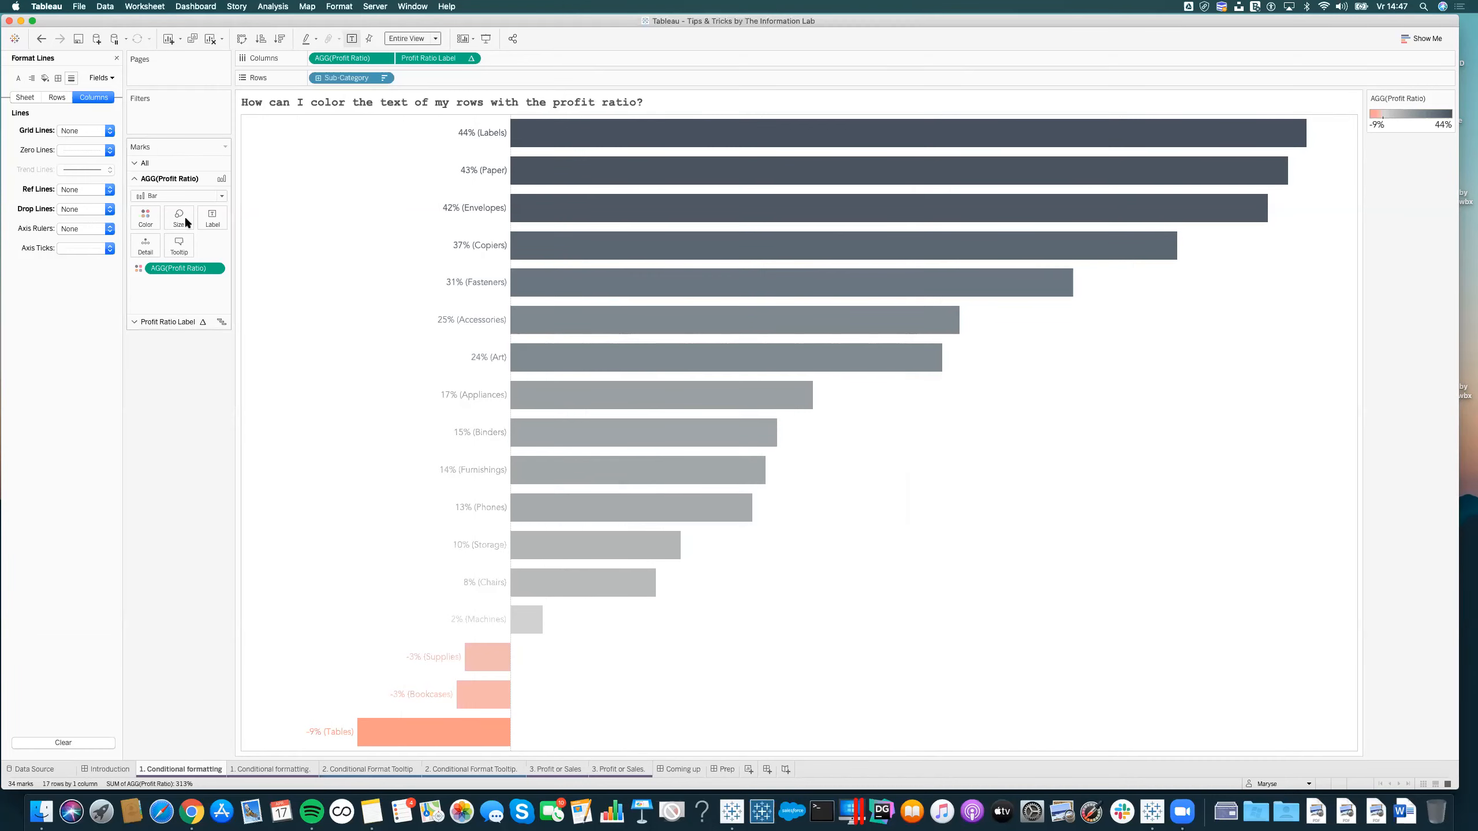
Edit the Profit Ratio Label marks' label text to "<Sub-Category> (<AGG(Profit Ratio)>)".
{"action": "left_click", "coordinate": [212, 220]}
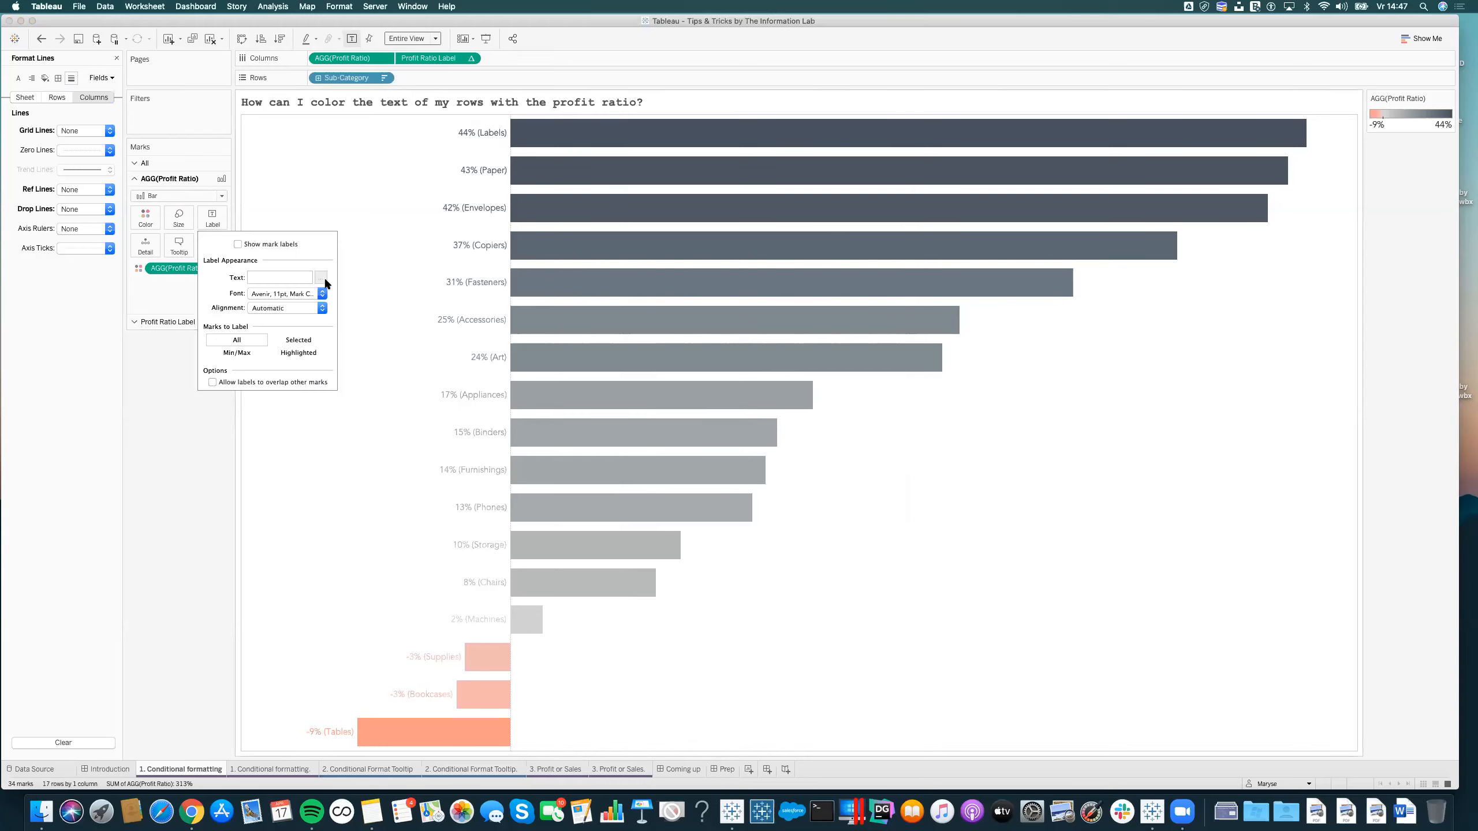
{"action": "left_click", "coordinate": [167, 321]}
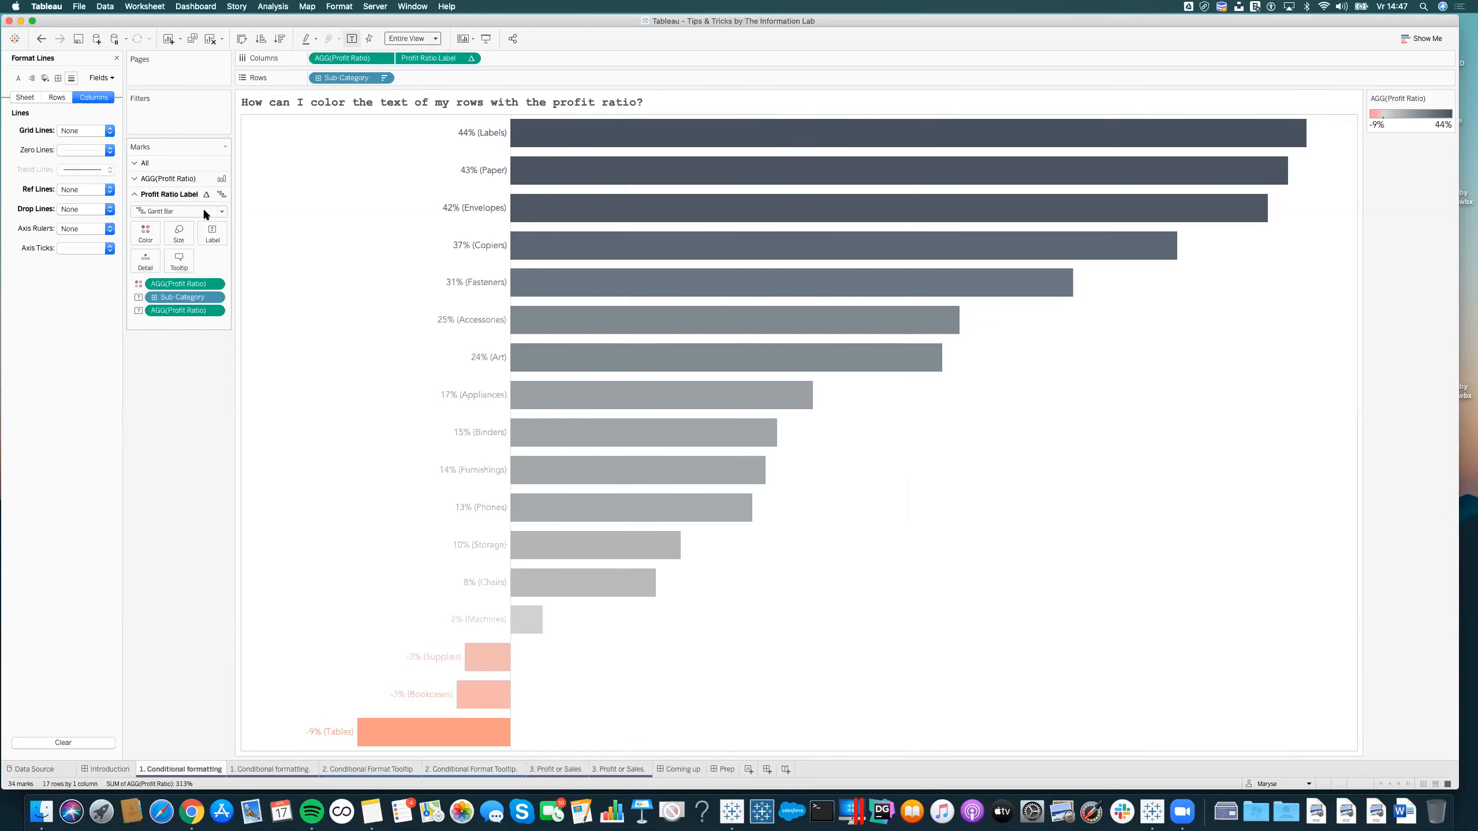
{"action": "left_click", "coordinate": [212, 232]}
{"action": "left_click", "coordinate": [321, 293]}
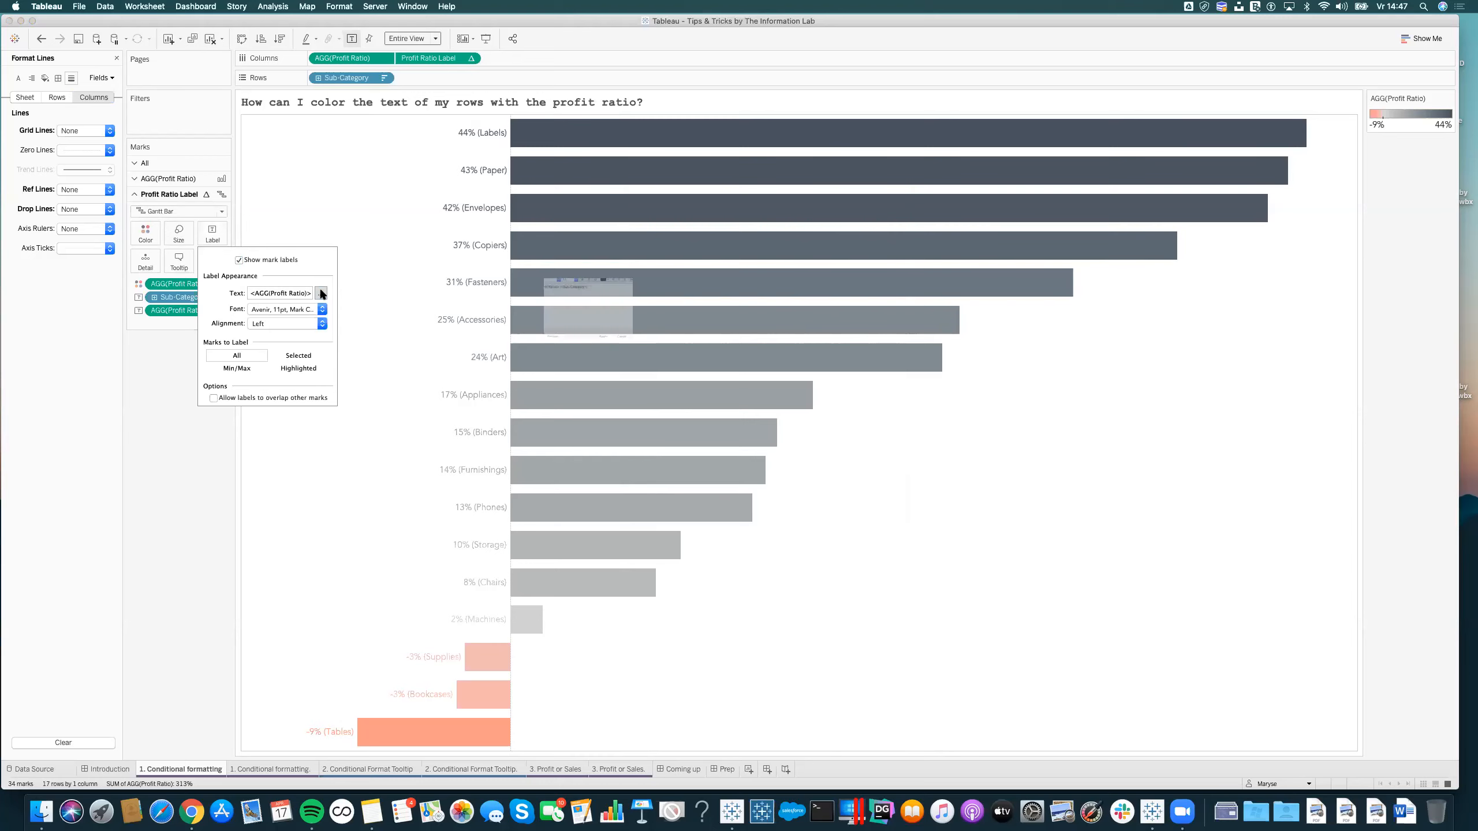
{"action": "key", "text": "BackSpace"}
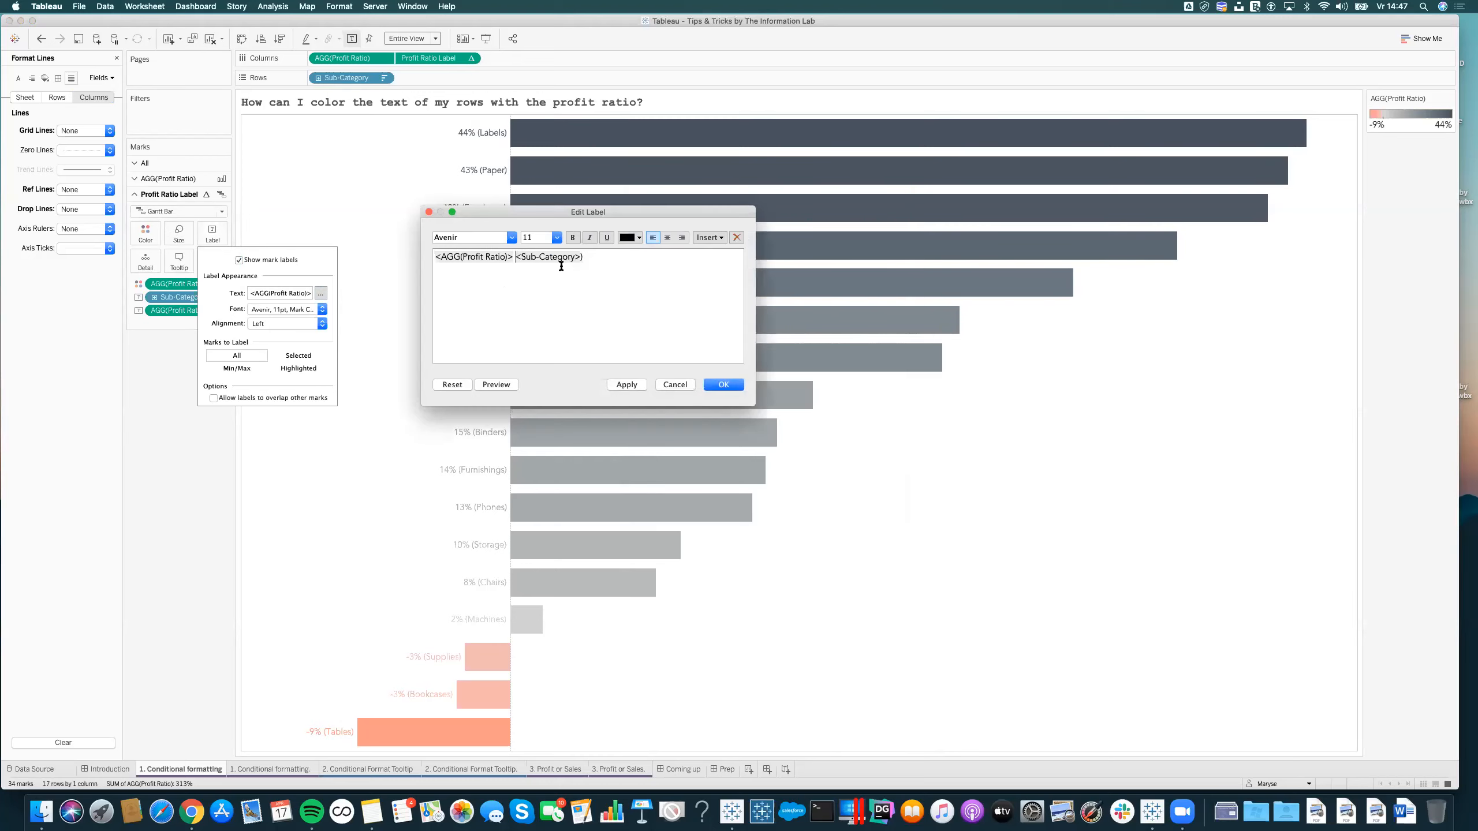
{"action": "left_click_drag", "start_coordinate": [551, 262], "coordinate": [518, 259]}
{"action": "mouse_move", "coordinate": [611, 258]}
{"action": "left_mouse_down"}
{"action": "mouse_move", "coordinate": [507, 259]}
{"action": "mouse_move", "coordinate": [612, 256]}
{"action": "left_mouse_up"}
{"action": "key", "text": "super+c"}
{"action": "left_click", "coordinate": [610, 258]}
{"action": "key", "text": "BackSpace"}
{"action": "type", "text": "("}
{"action": "key", "text": "Left"}
{"action": "key", "text": "Left"}
{"action": "key", "text": "Left"}
{"action": "key", "text": "Left"}
{"action": "key", "text": "Left"}
{"action": "key", "text": "Left"}
{"action": "key", "text": "Left"}
{"action": "key", "text": "Left"}
{"action": "key", "text": "Left"}
{"action": "key", "text": "Left"}
{"action": "key", "text": "Left"}
{"action": "key", "text": "Left"}
{"action": "key", "text": "Left"}
{"action": "key", "text": "super+v"}
{"action": "left_click", "coordinate": [724, 384]}
{"action": "left_click", "coordinate": [167, 455]}
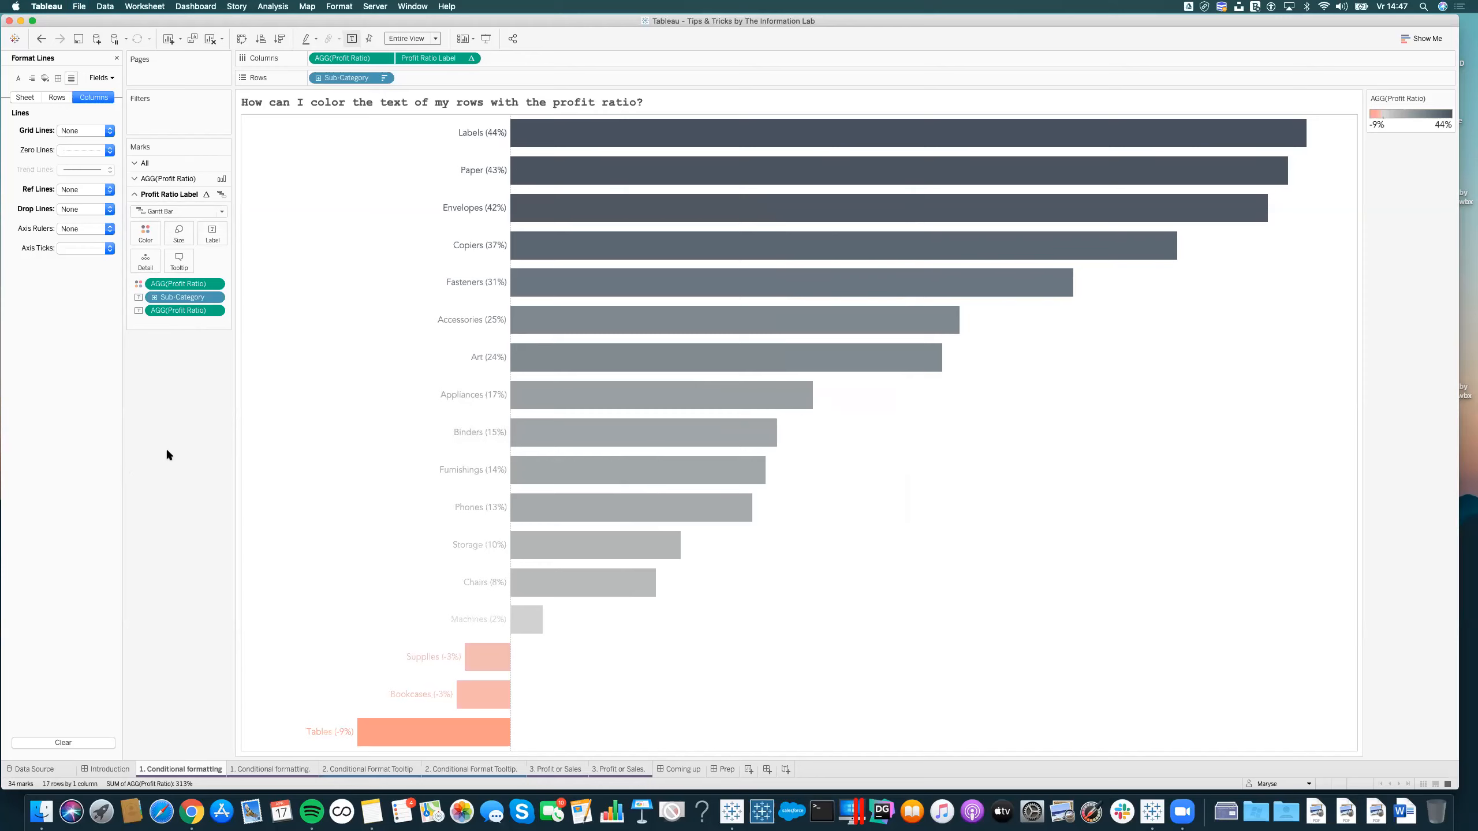
Open the "2. Conditional Format Tooltip" worksheet with the plain Sales bars.
{"action": "left_click", "coordinate": [239, 770]}
{"action": "left_click", "coordinate": [196, 770]}
{"action": "mouse_move", "coordinate": [191, 771]}
{"action": "left_click", "coordinate": [368, 768]}
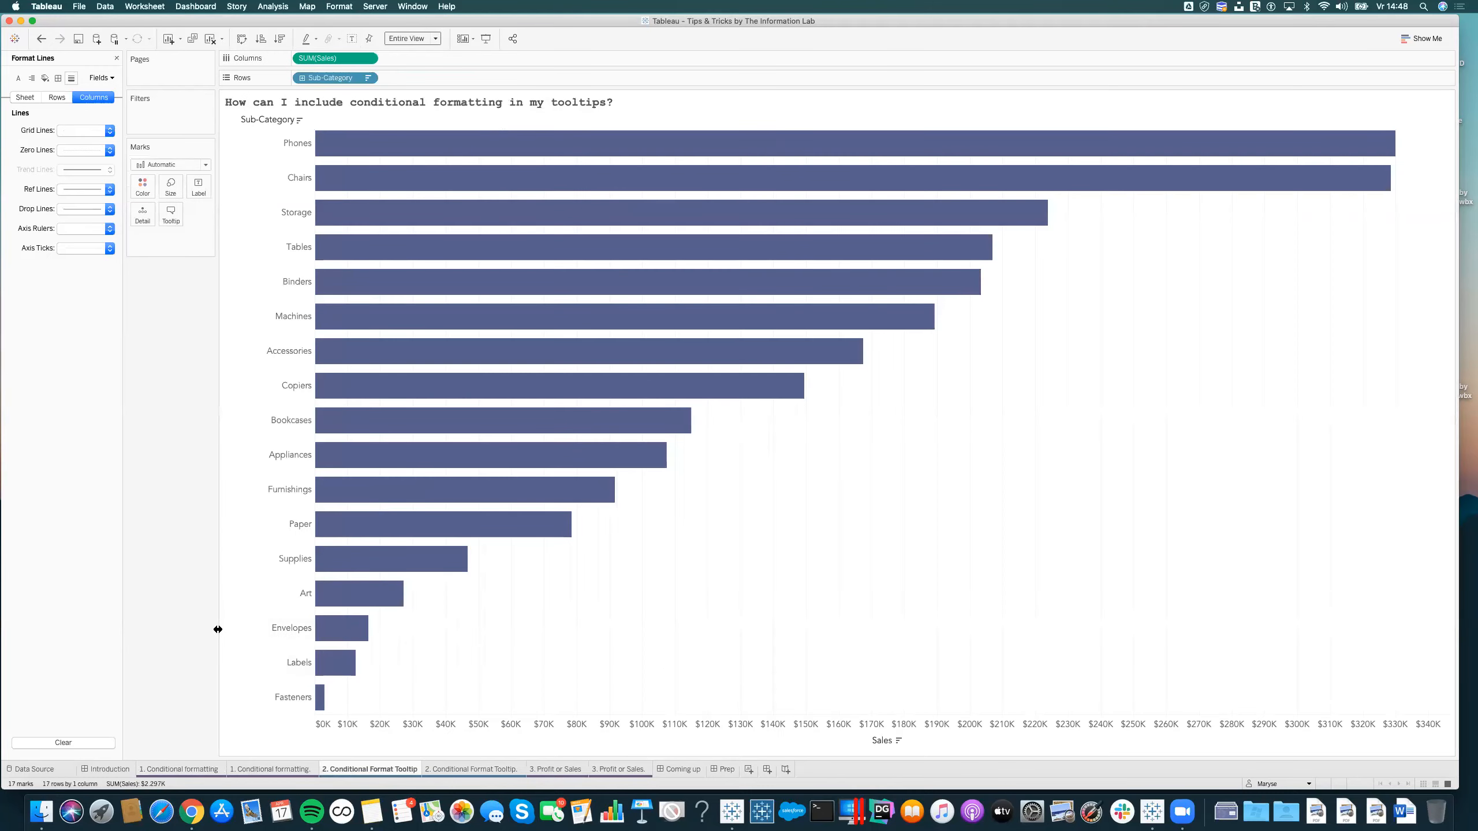
Examine the bar tooltips on the finished copy of the Conditional Format Tooltip worksheet, and return to the plain version.
{"action": "left_click", "coordinate": [488, 770]}
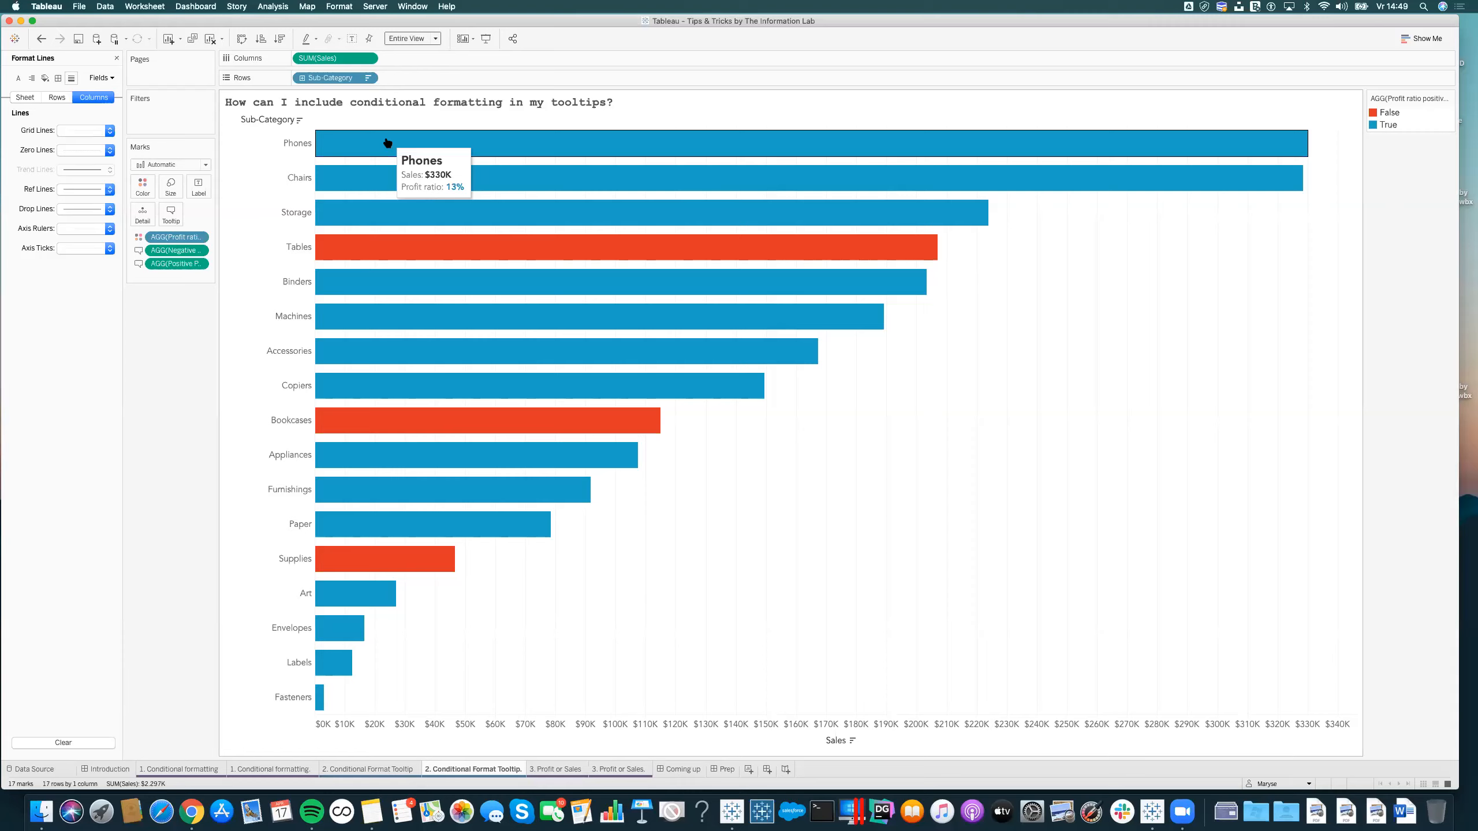
{"action": "mouse_move", "coordinate": [390, 245]}
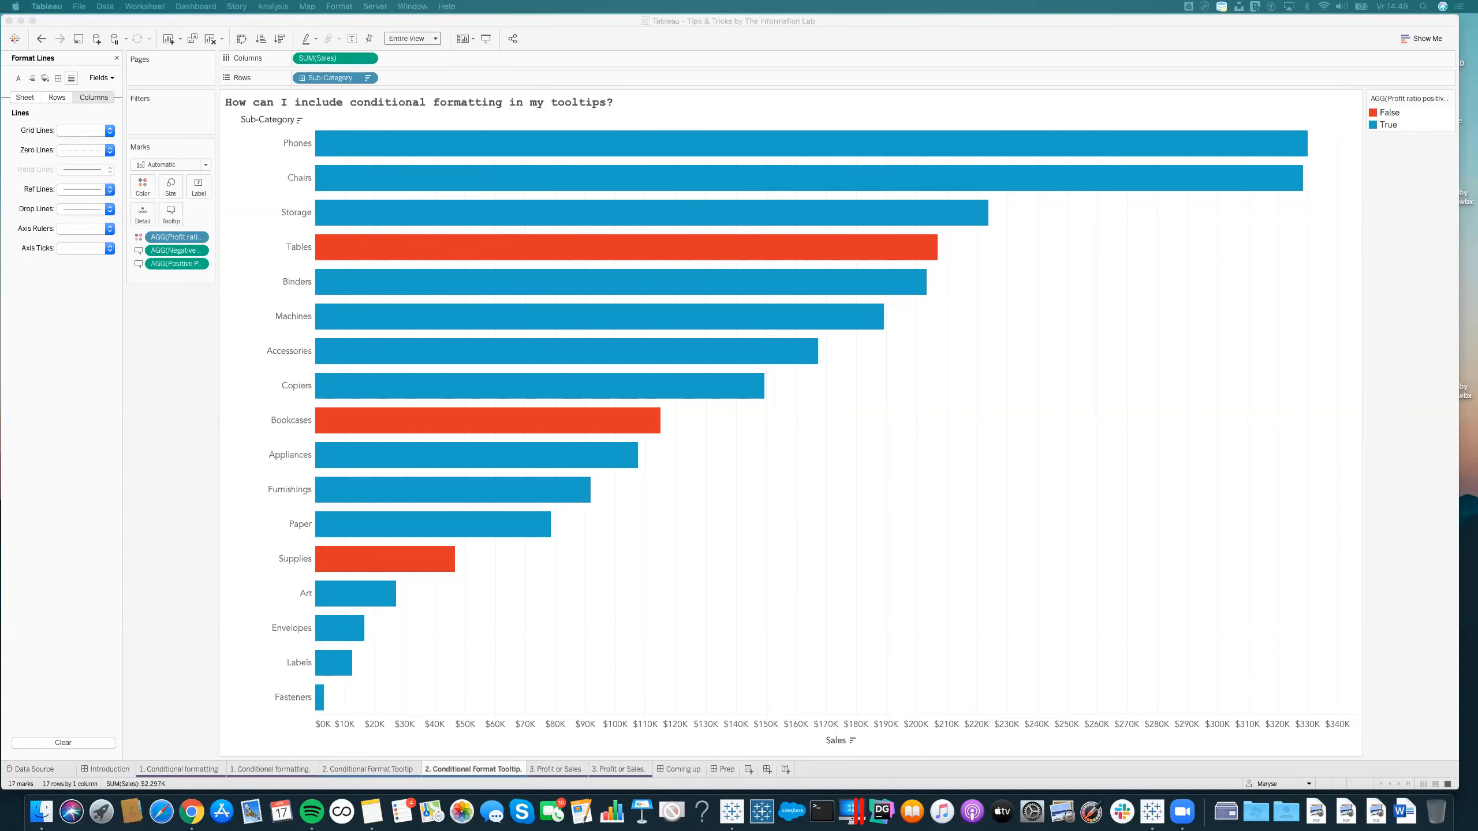
{"action": "left_click", "coordinate": [366, 771]}
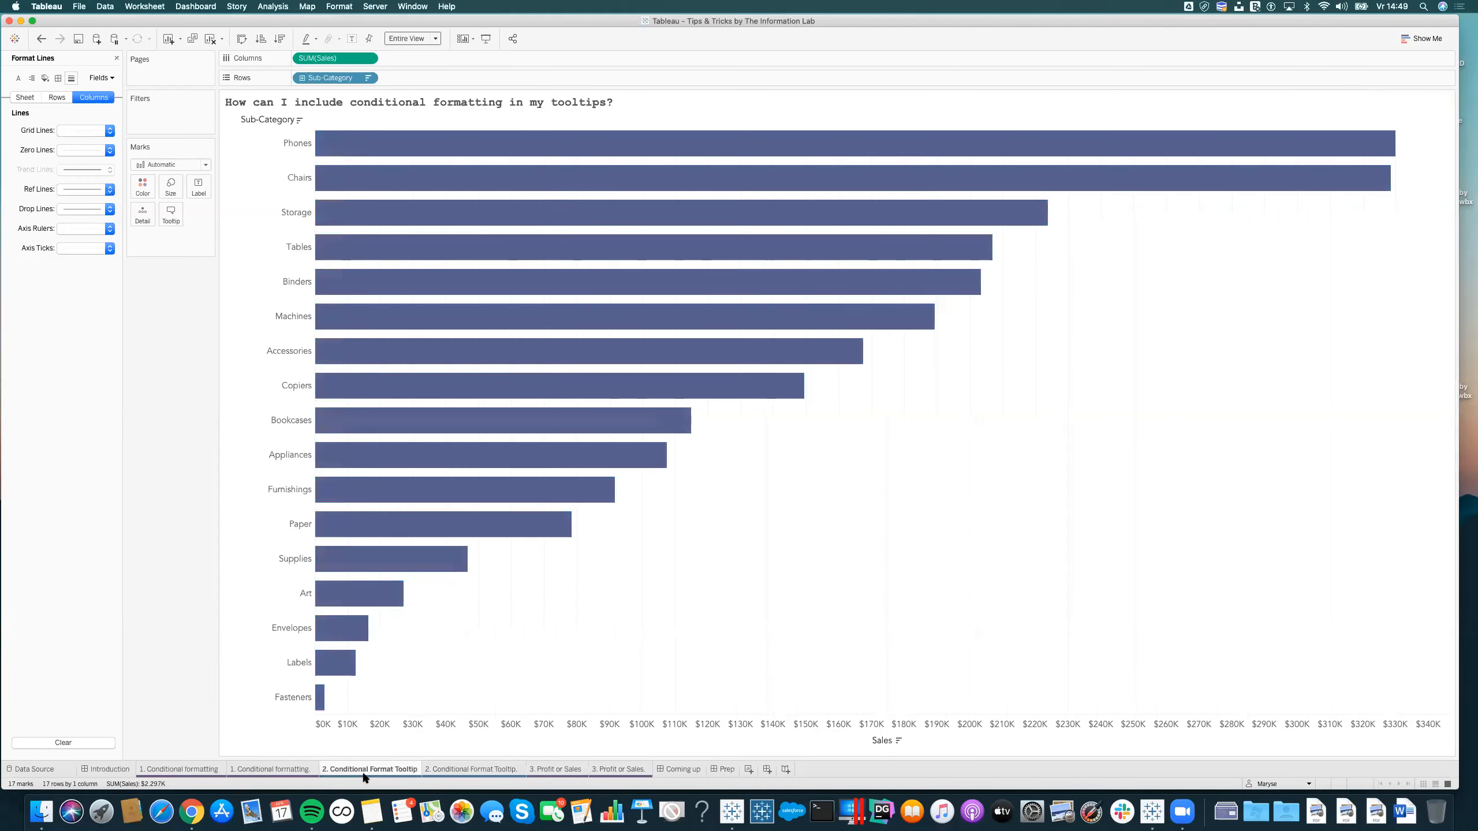
Close the line formatting, review the formula of the "Profit ratio positive?" calculated field, and colour the bars by that field.
{"action": "left_click", "coordinate": [115, 57]}
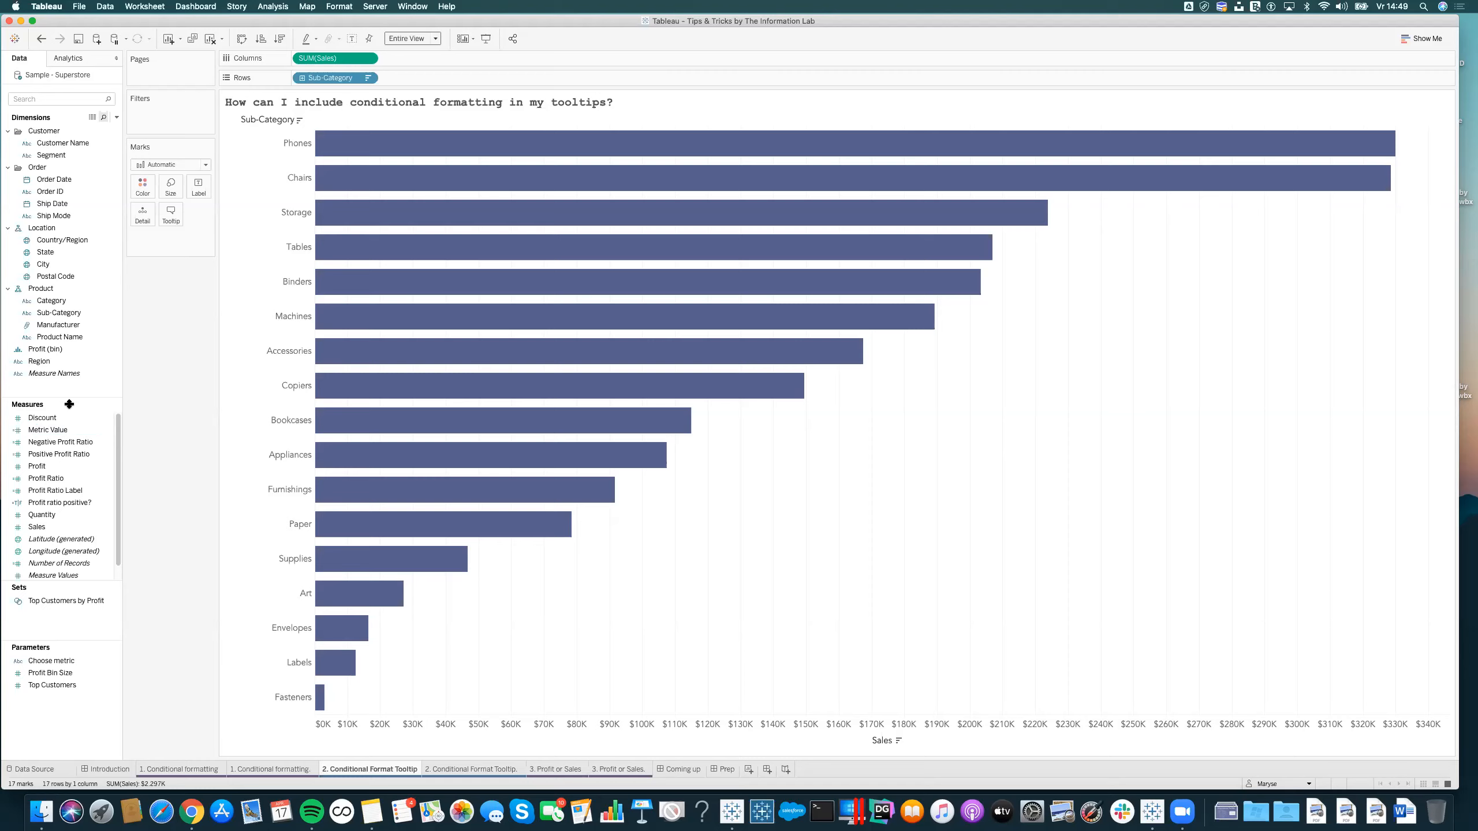
{"action": "left_click", "coordinate": [55, 100]}
{"action": "left_click", "coordinate": [101, 503]}
{"action": "right_click", "coordinate": [105, 501]}
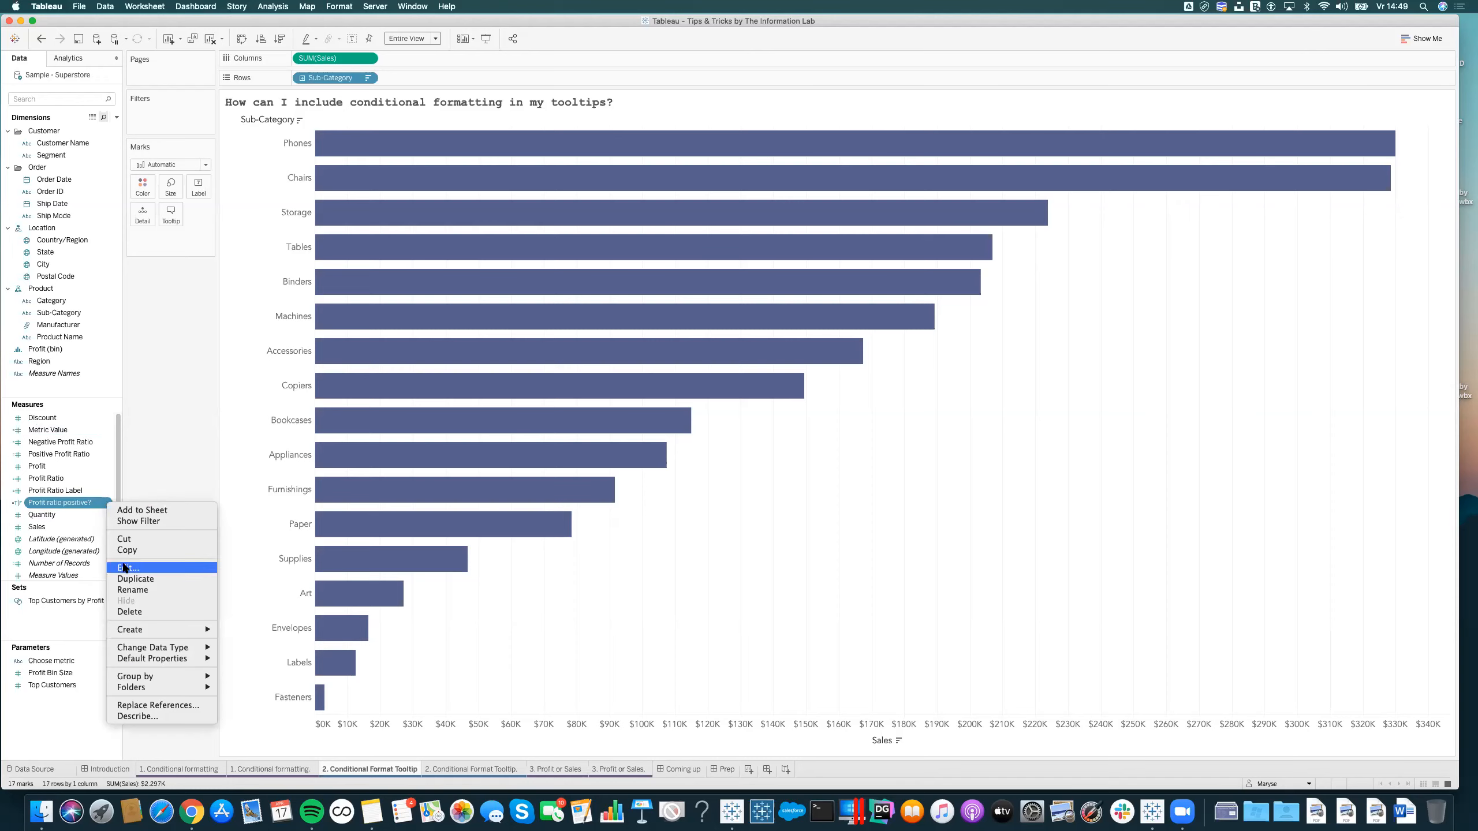
{"action": "left_click", "coordinate": [124, 567]}
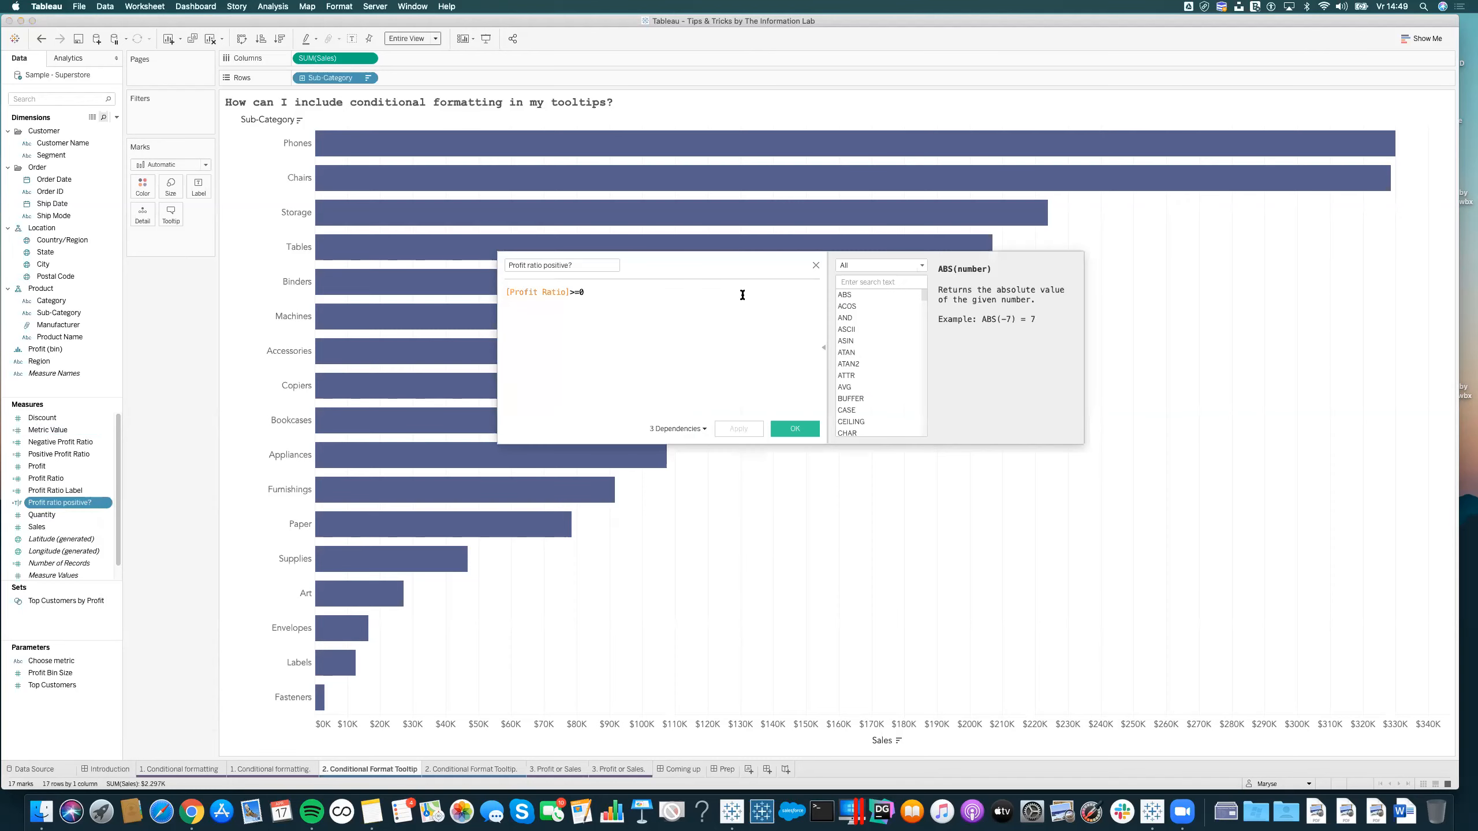
{"action": "left_click_drag", "start_coordinate": [726, 257], "coordinate": [946, 440]}
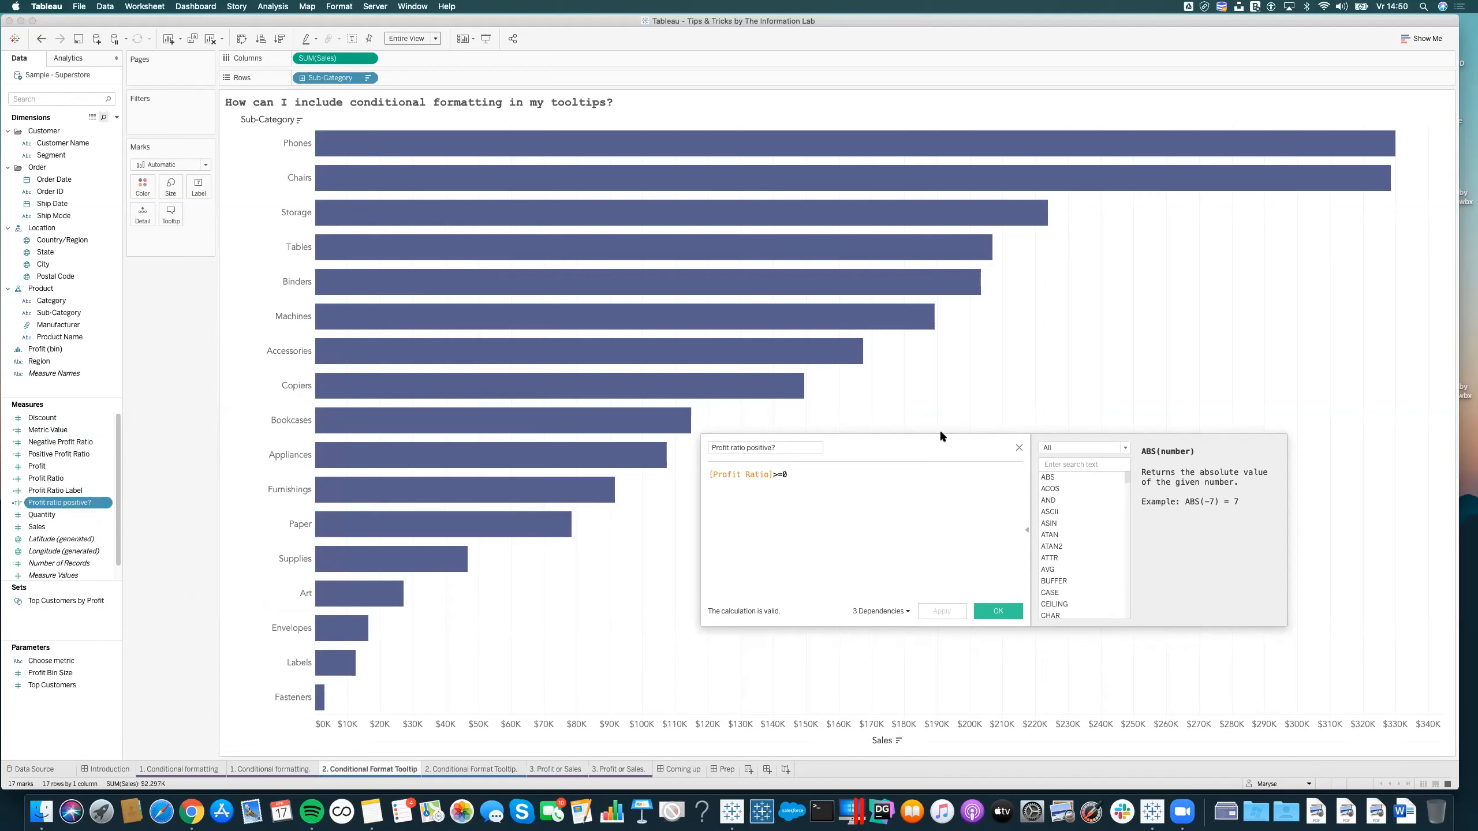
{"action": "left_click_drag", "start_coordinate": [802, 483], "coordinate": [695, 472]}
{"action": "left_click", "coordinate": [867, 490]}
{"action": "left_click_drag", "start_coordinate": [881, 451], "coordinate": [881, 426]}
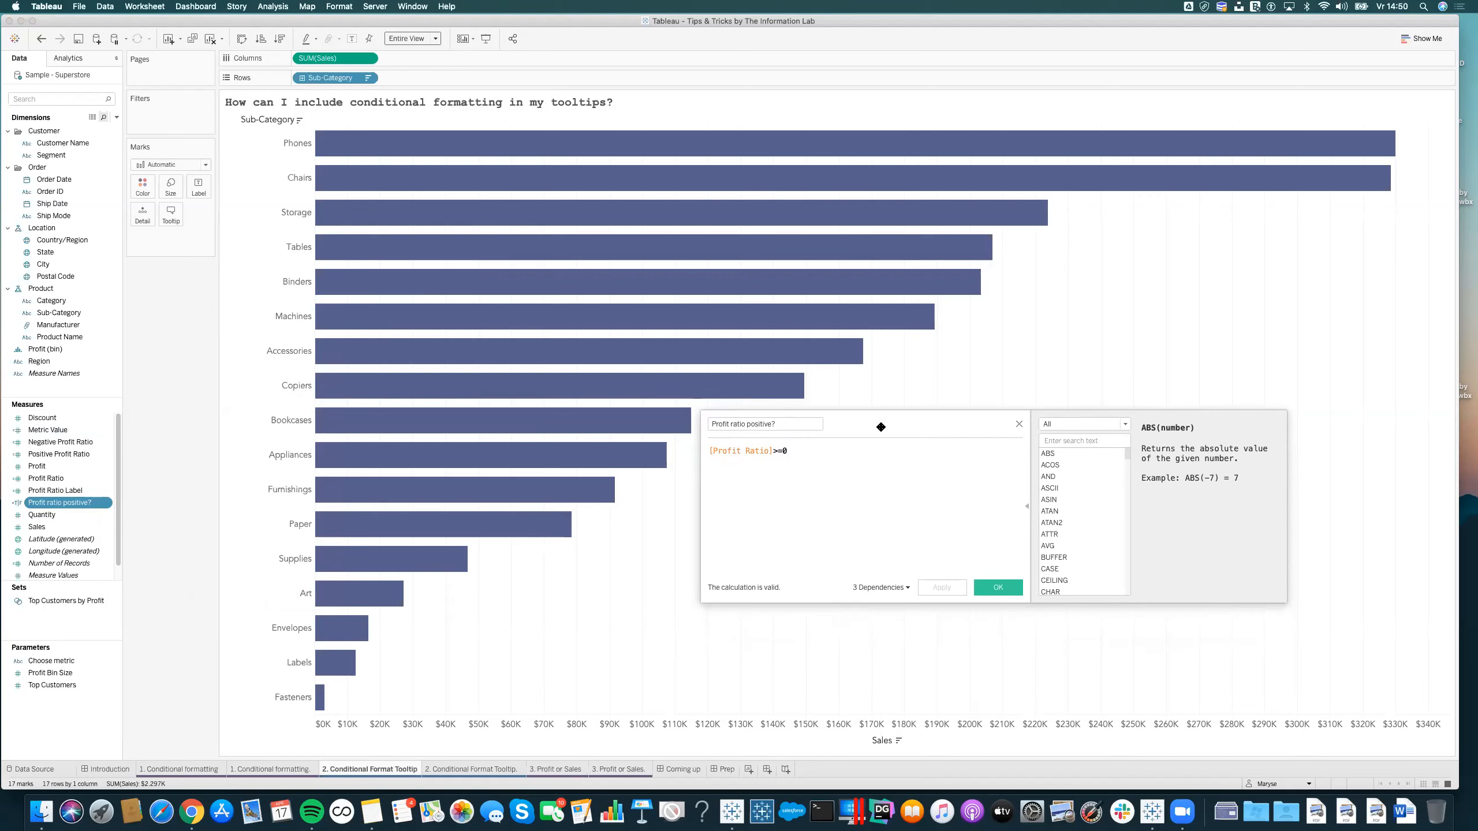
{"action": "left_click", "coordinate": [1000, 591]}
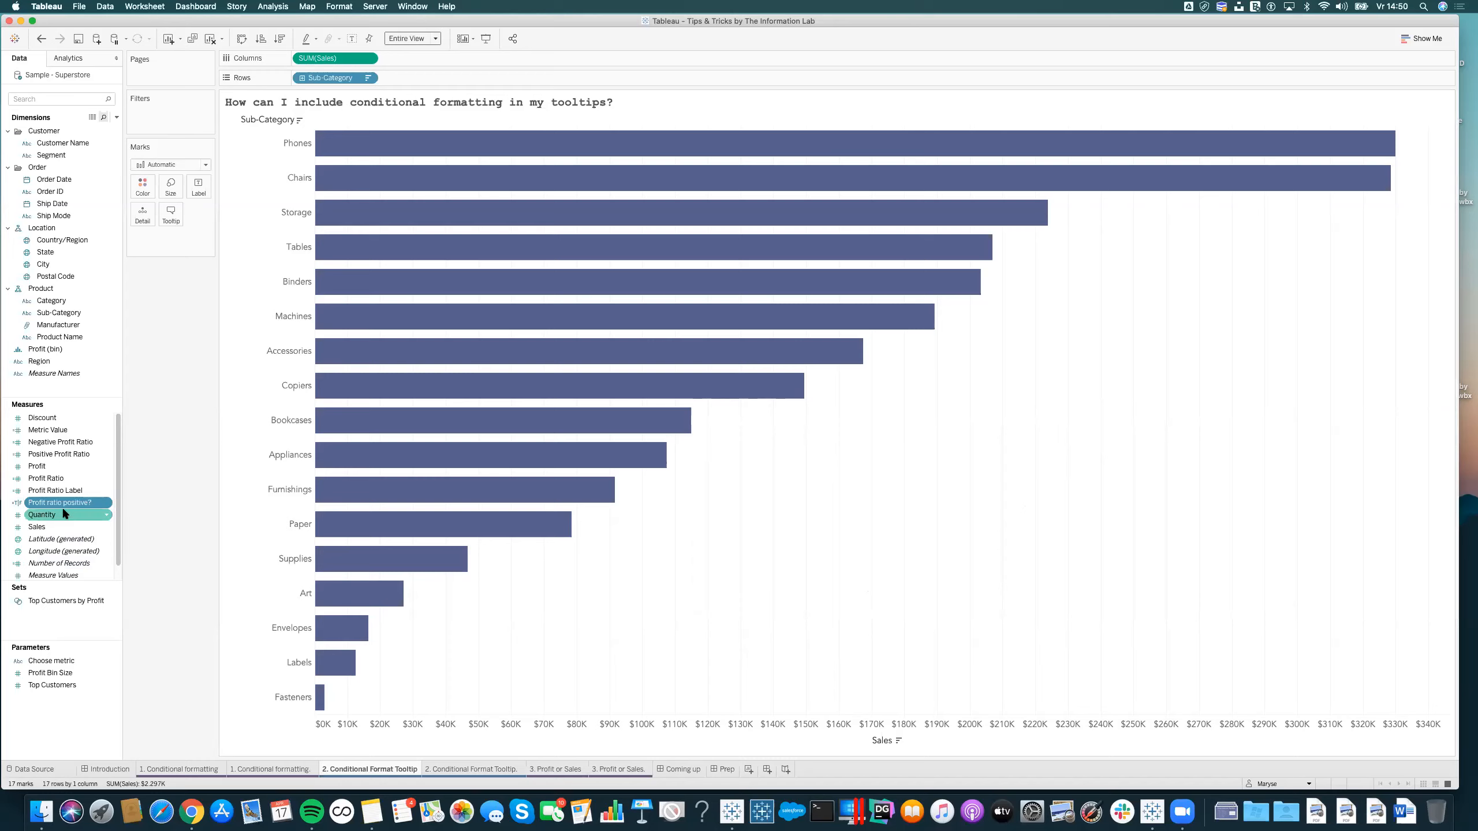
{"action": "left_click_drag", "start_coordinate": [65, 506], "coordinate": [138, 190]}
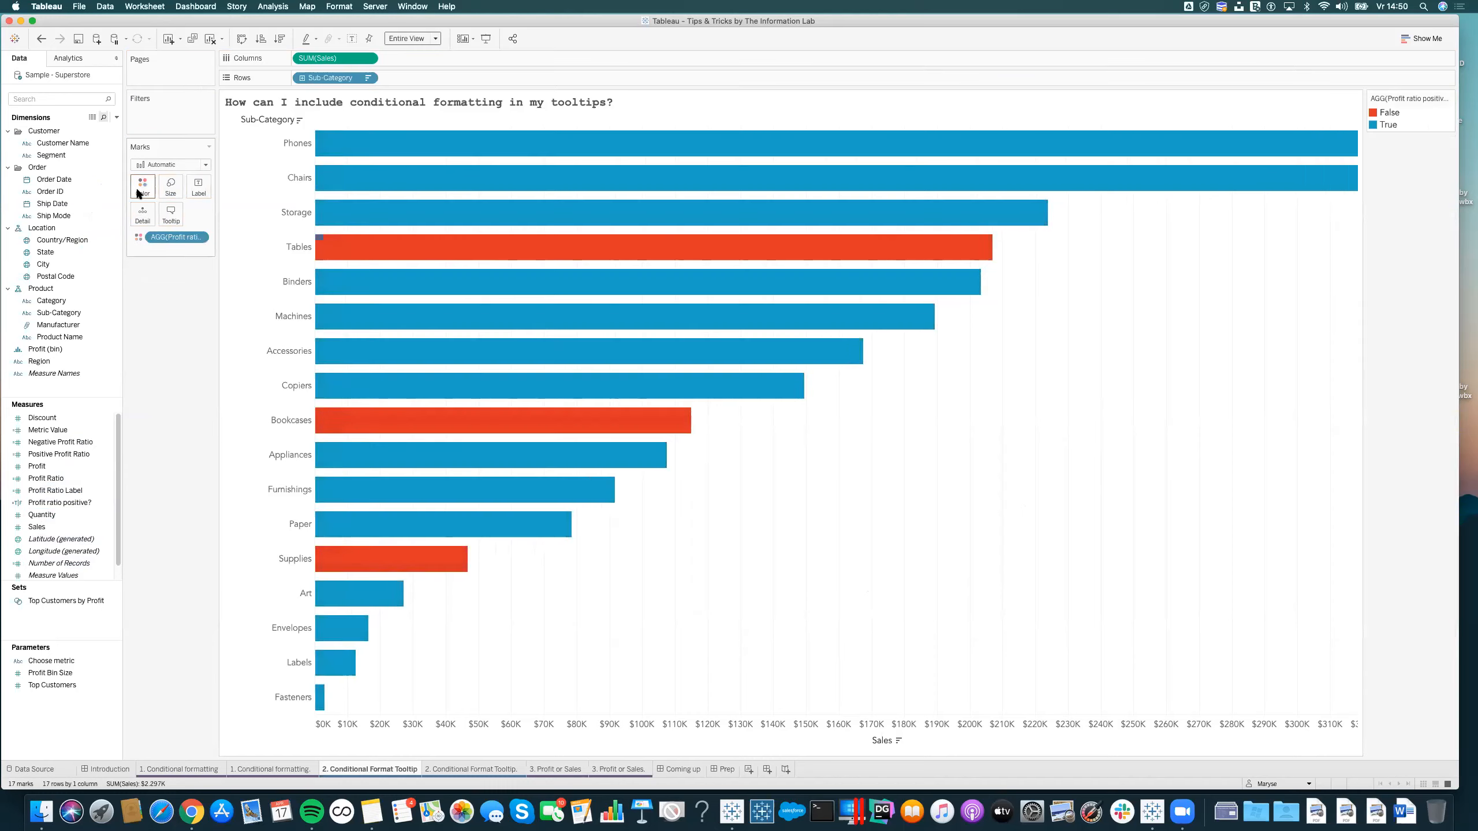
Try colouring the bars by Profit, and restore the colouring by "Profit ratio positive?".
{"action": "left_click_drag", "start_coordinate": [170, 245], "coordinate": [47, 483]}
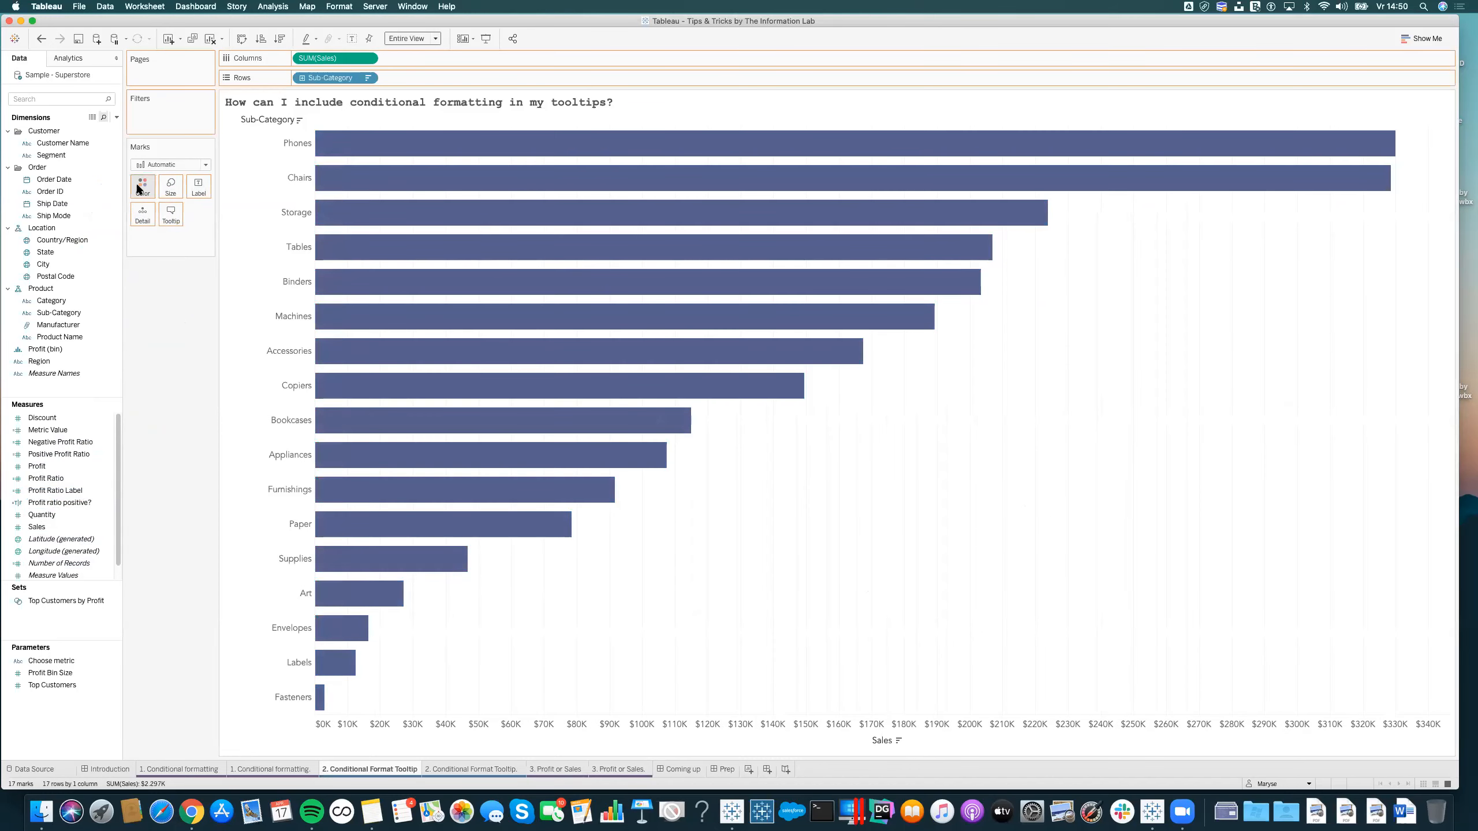
{"action": "left_click_drag", "start_coordinate": [138, 187], "coordinate": [139, 187]}
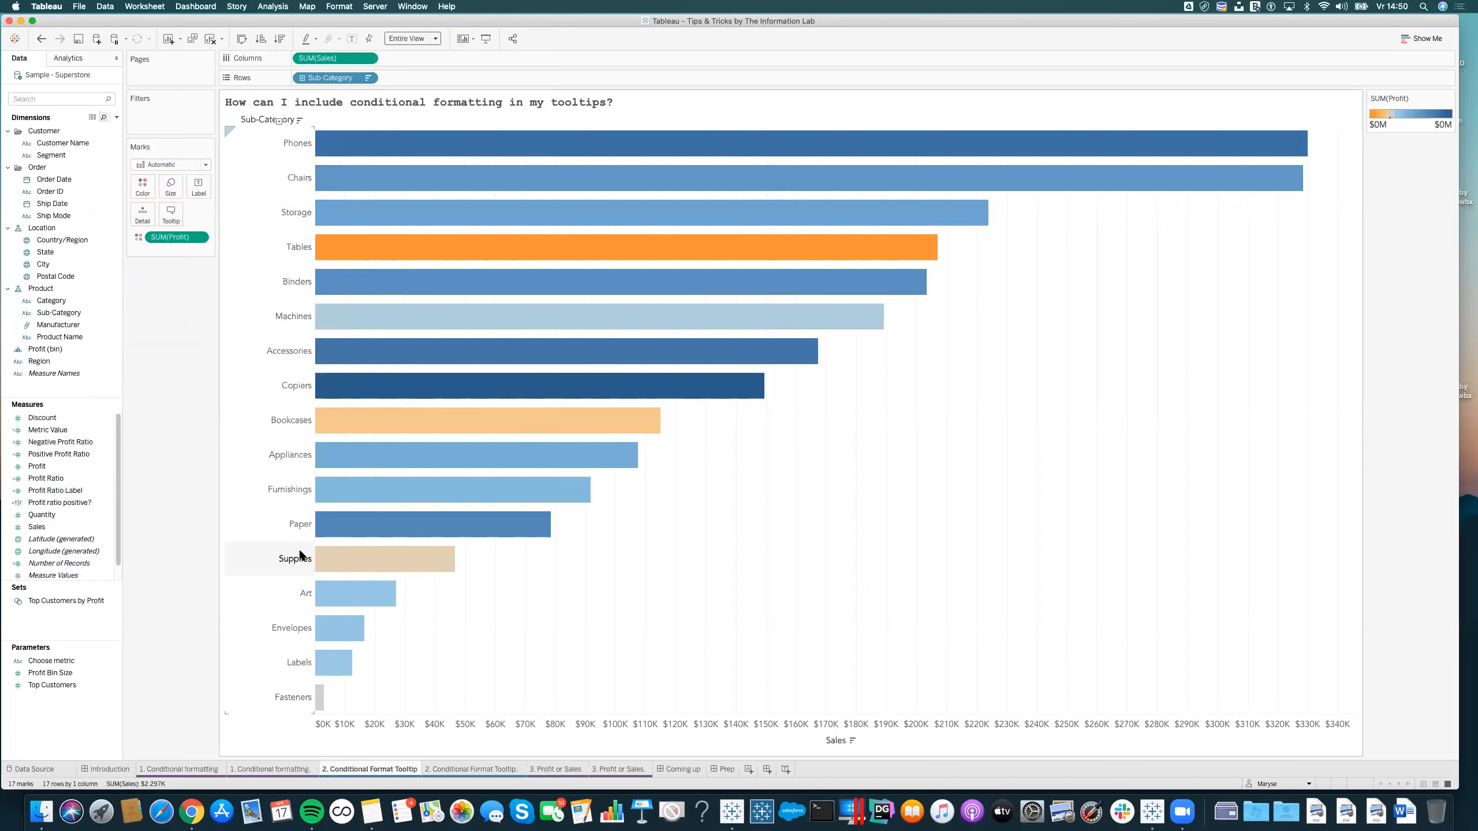
{"action": "left_click_drag", "start_coordinate": [156, 237], "coordinate": [137, 186]}
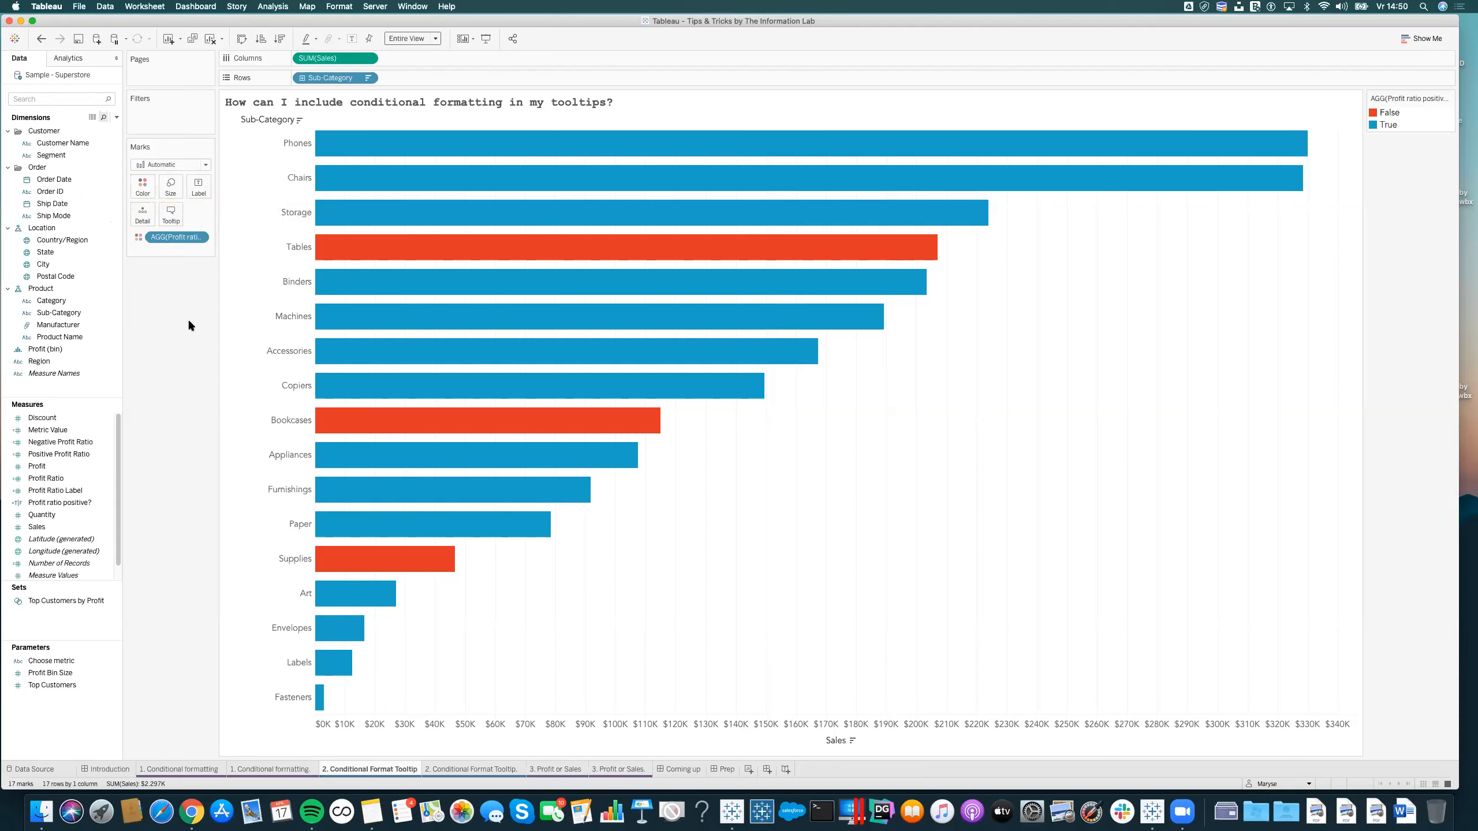
Compare a bar's tooltip on this worksheet with one on the finished copy, and return to the working version.
{"action": "mouse_move", "coordinate": [369, 251]}
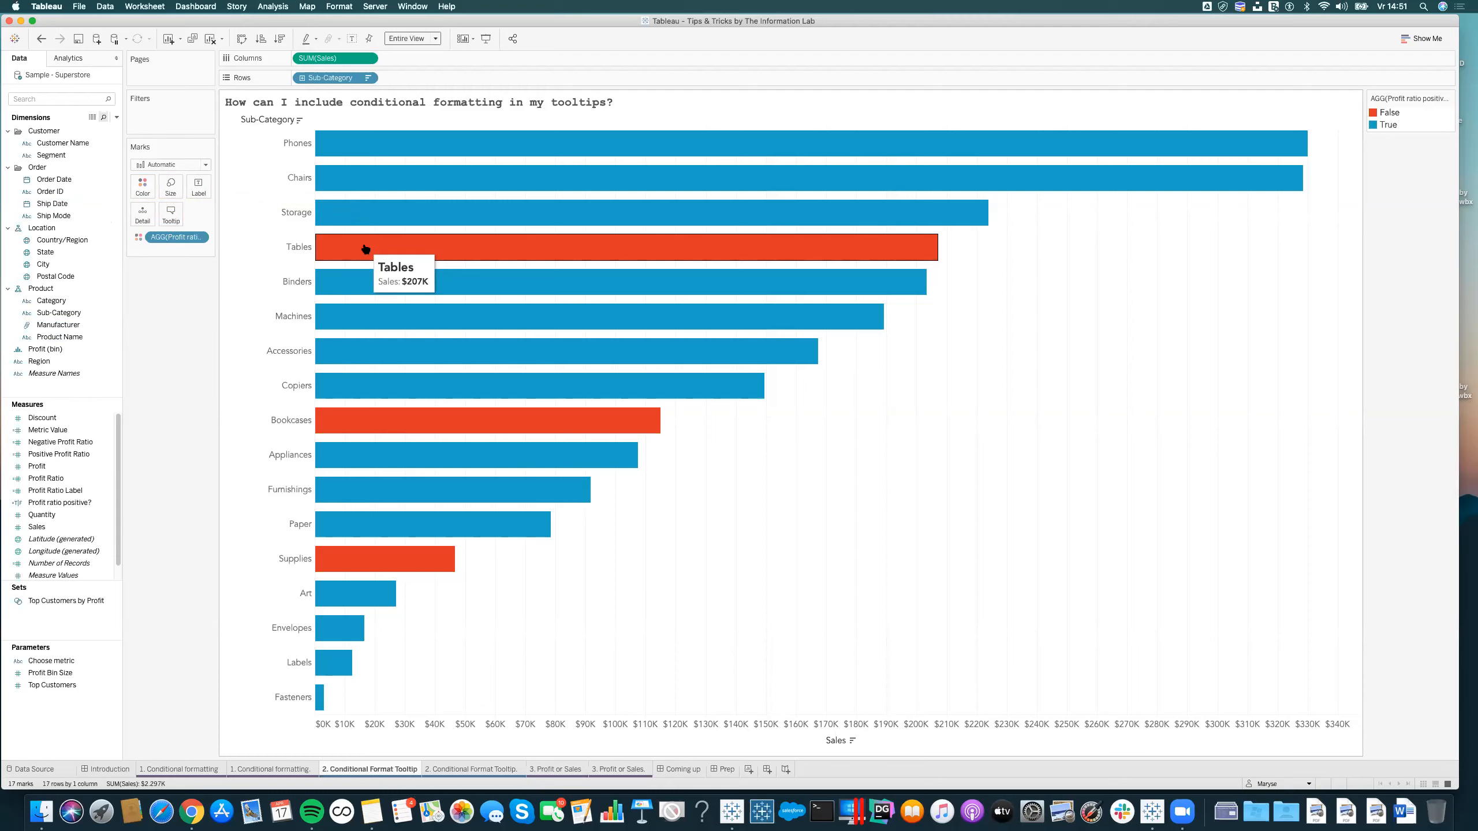
{"action": "left_click", "coordinate": [473, 769]}
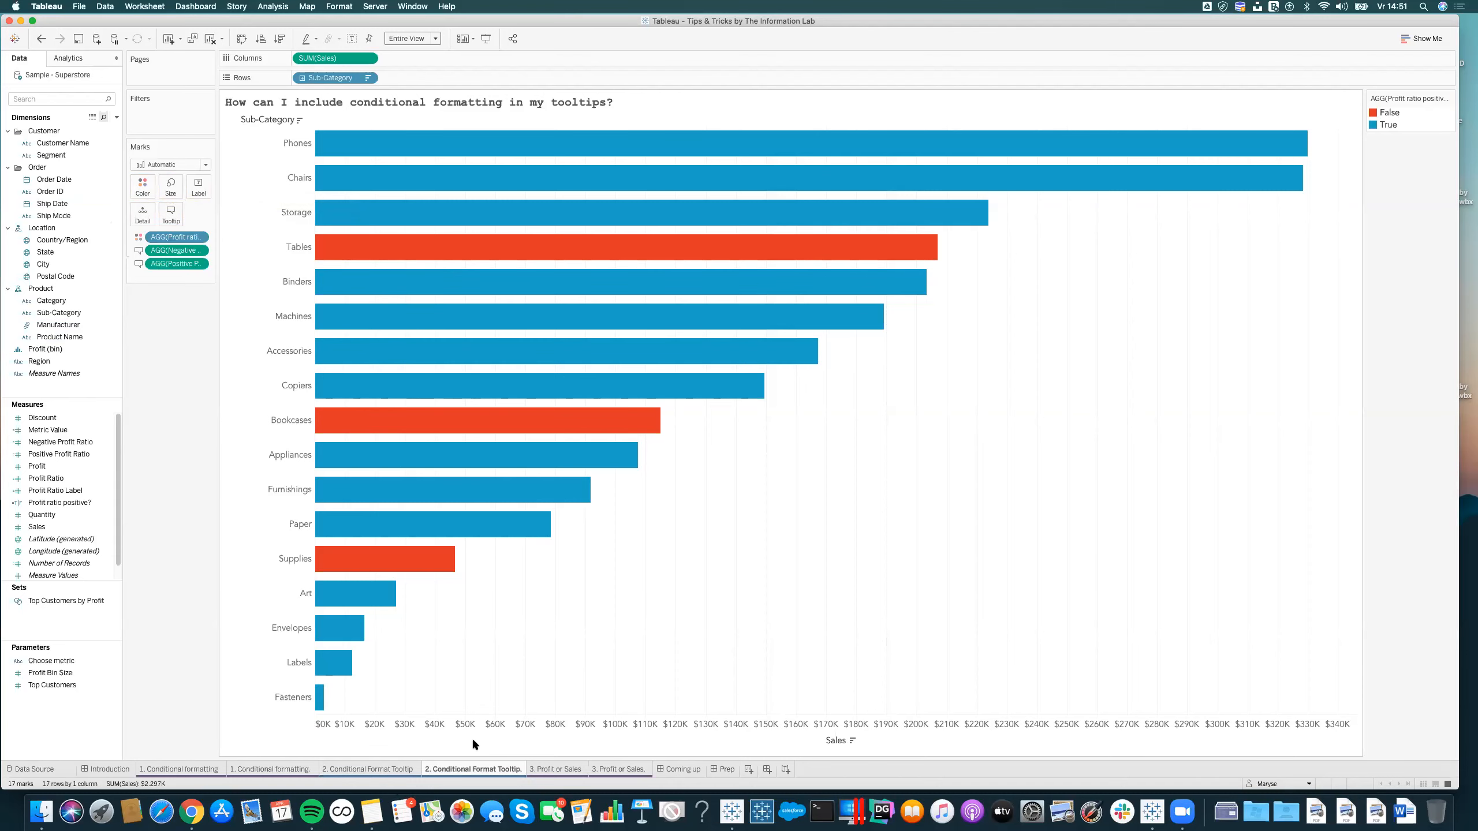
{"action": "mouse_move", "coordinate": [440, 410]}
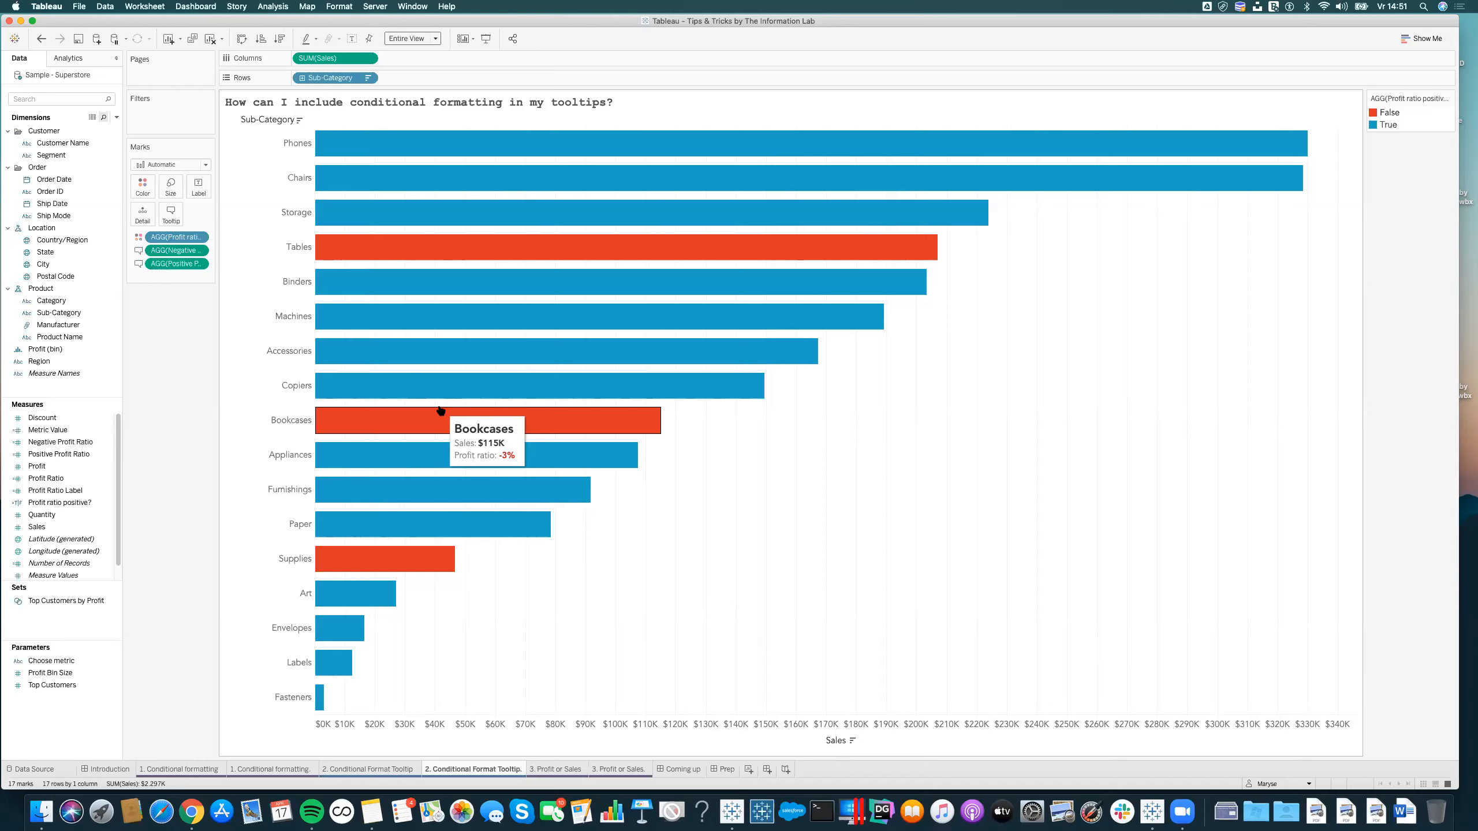
{"action": "left_click", "coordinate": [402, 771]}
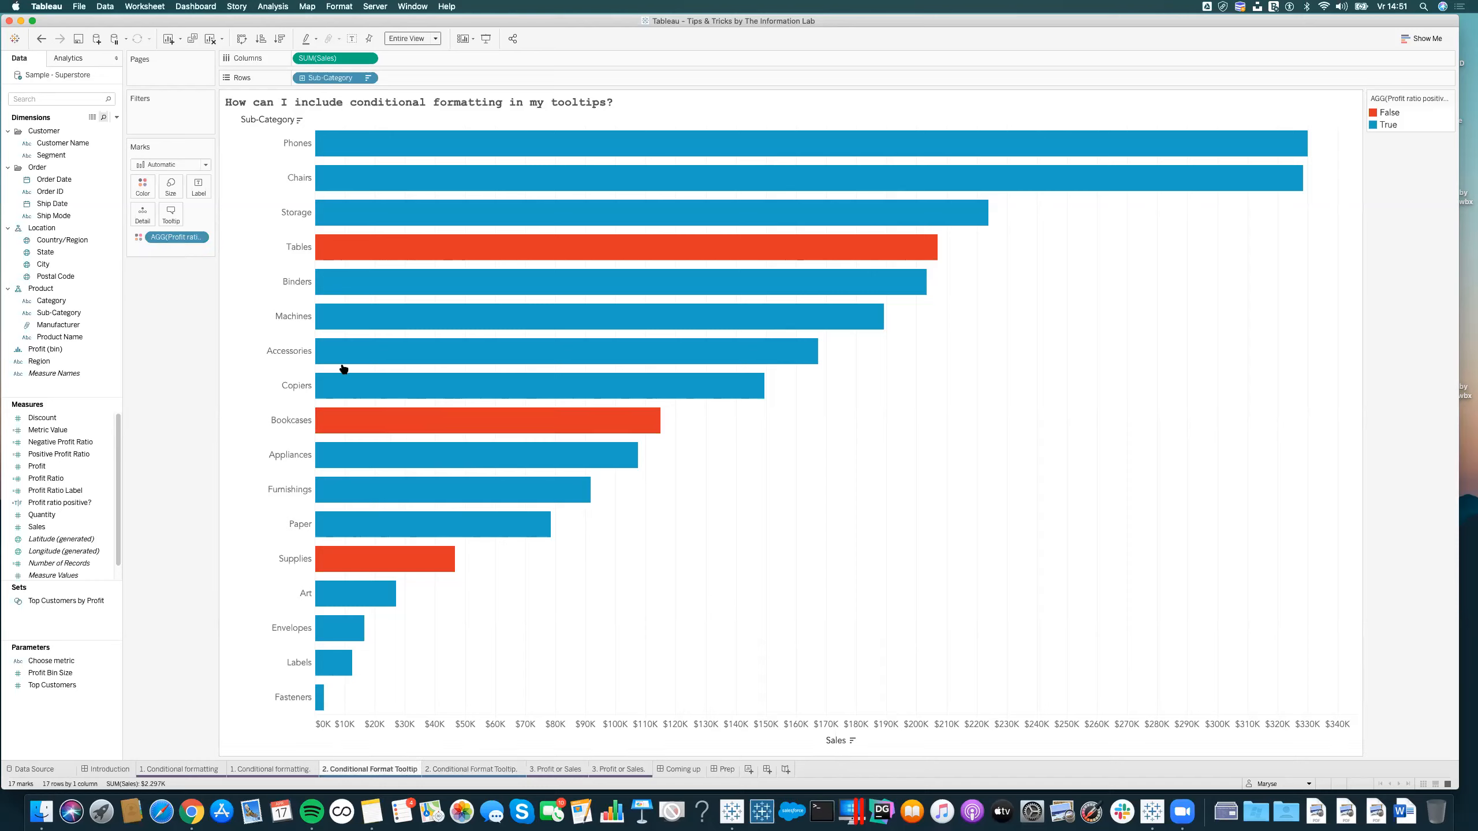
{"action": "mouse_move", "coordinate": [343, 368]}
Search the data fields for "profit" and review the formula of the Positive Profit Ratio calculated field.
{"action": "left_click", "coordinate": [54, 97]}
{"action": "type", "text": "profit"}
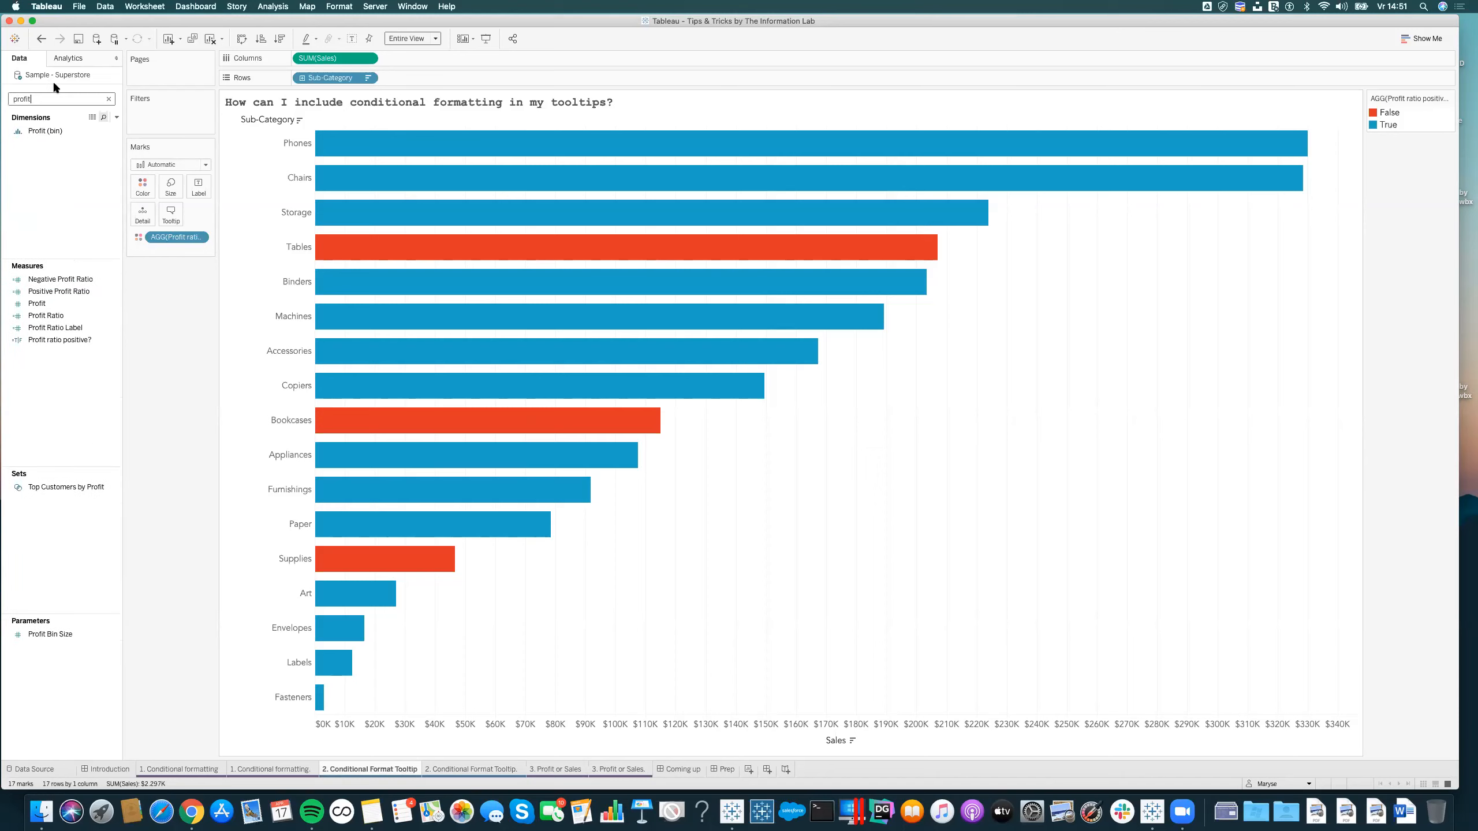
{"action": "left_click", "coordinate": [114, 342]}
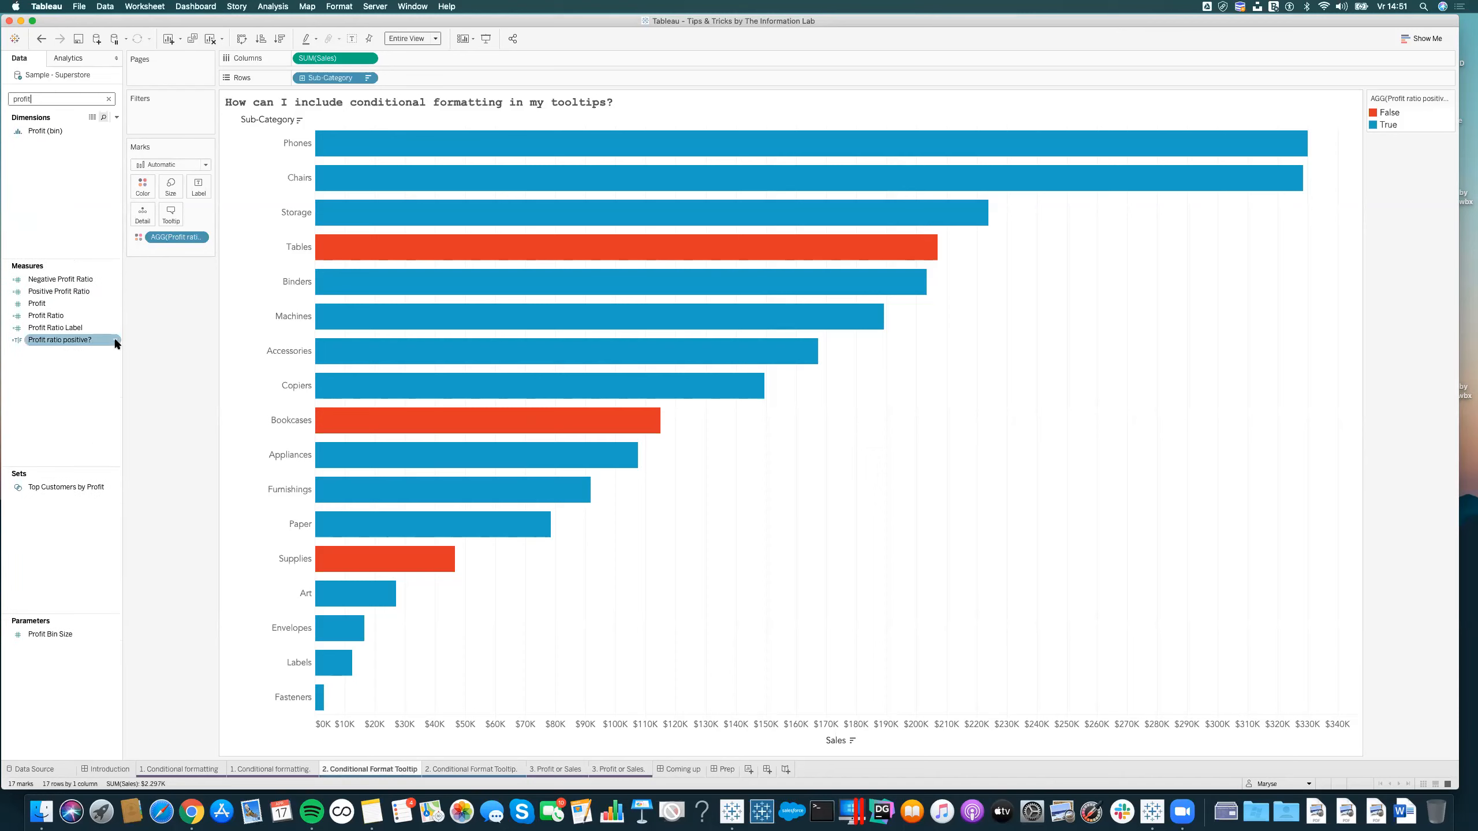
{"action": "right_click", "coordinate": [111, 291]}
{"action": "left_click", "coordinate": [135, 359]}
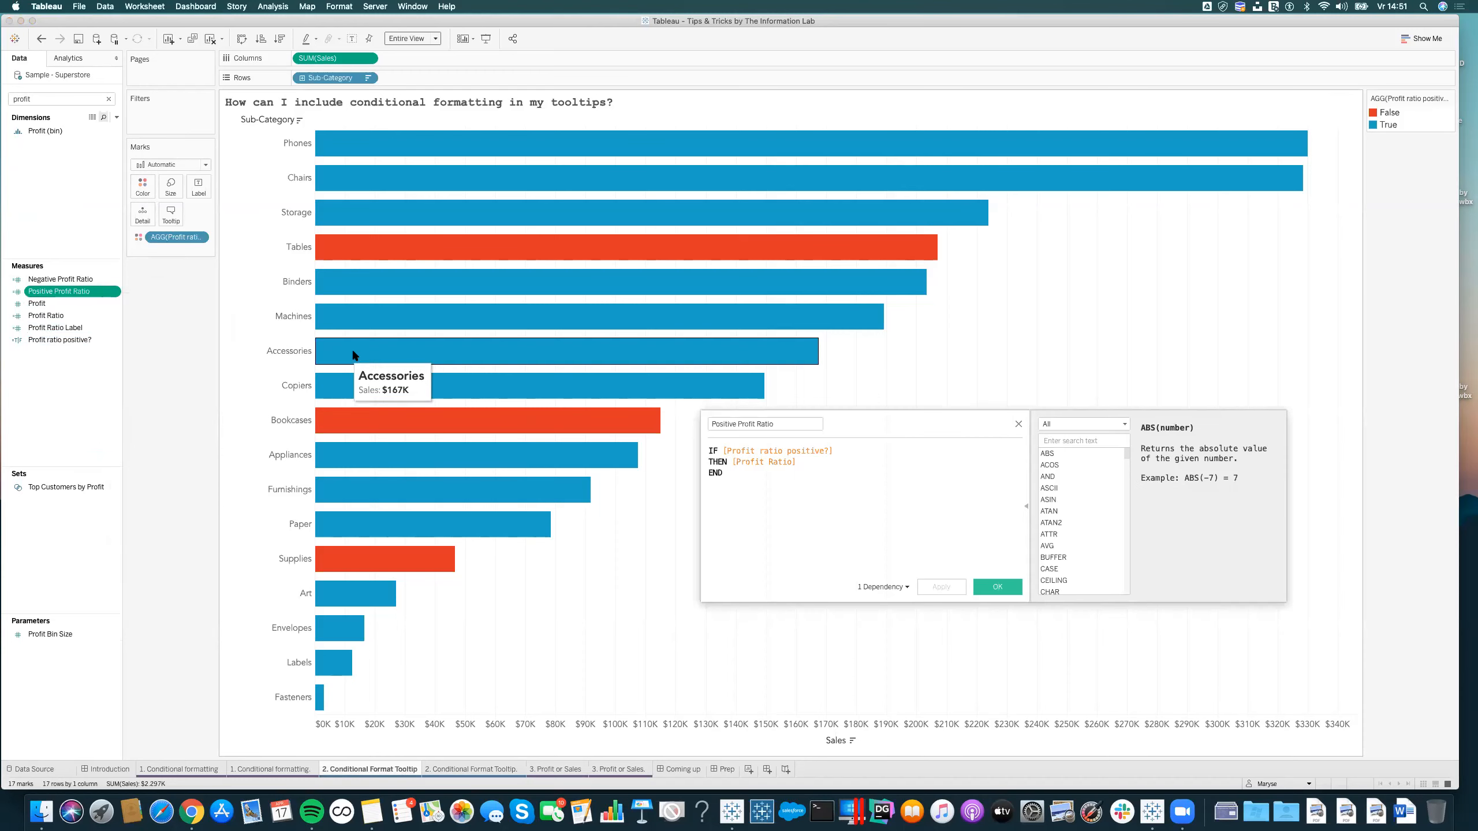
{"action": "left_click_drag", "start_coordinate": [907, 427], "coordinate": [840, 201]}
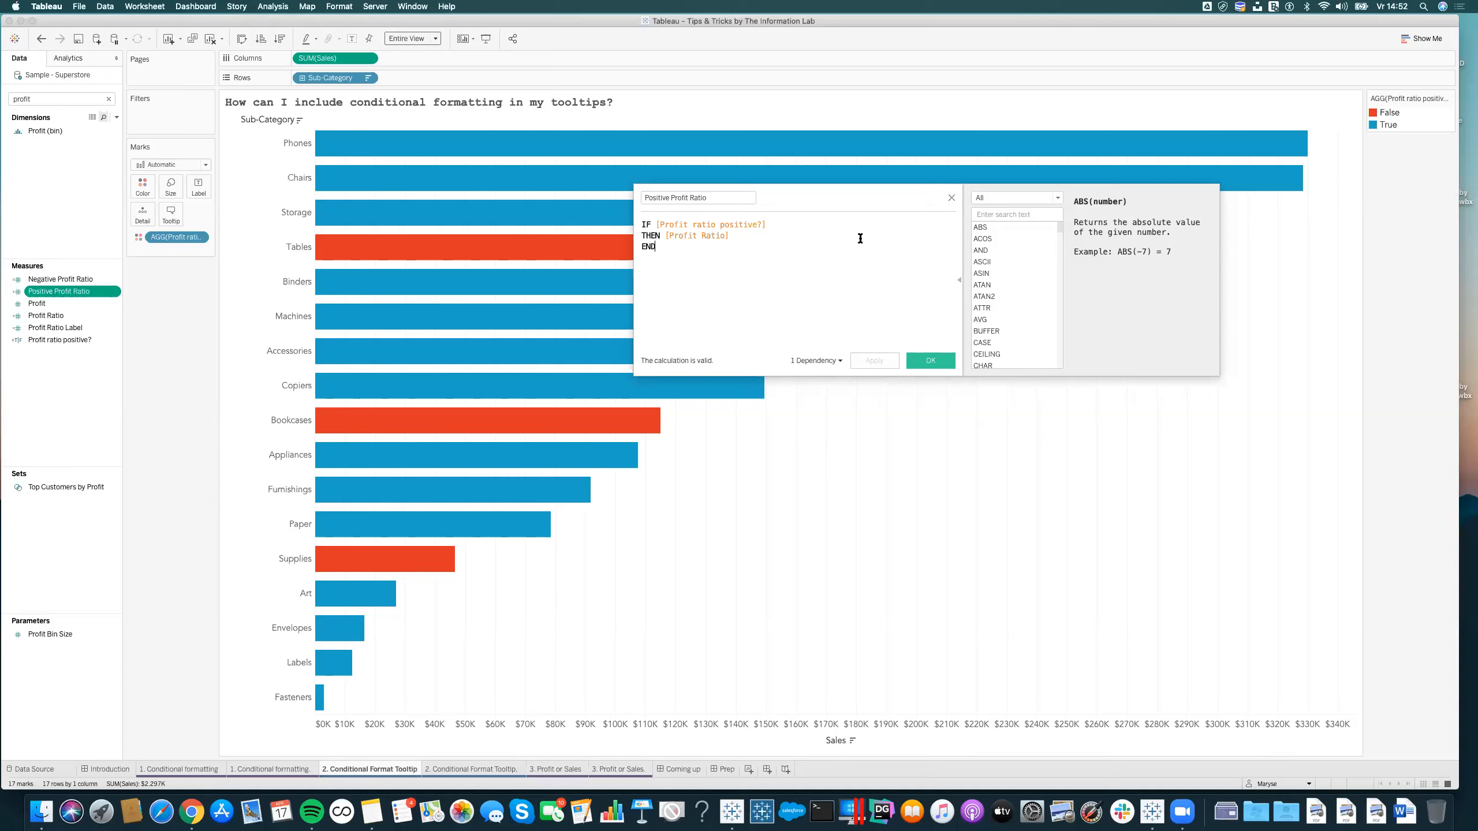
{"action": "left_click", "coordinate": [951, 199]}
Review the formula of the Negative Profit Ratio calculated field and close it.
{"action": "left_click", "coordinate": [36, 279]}
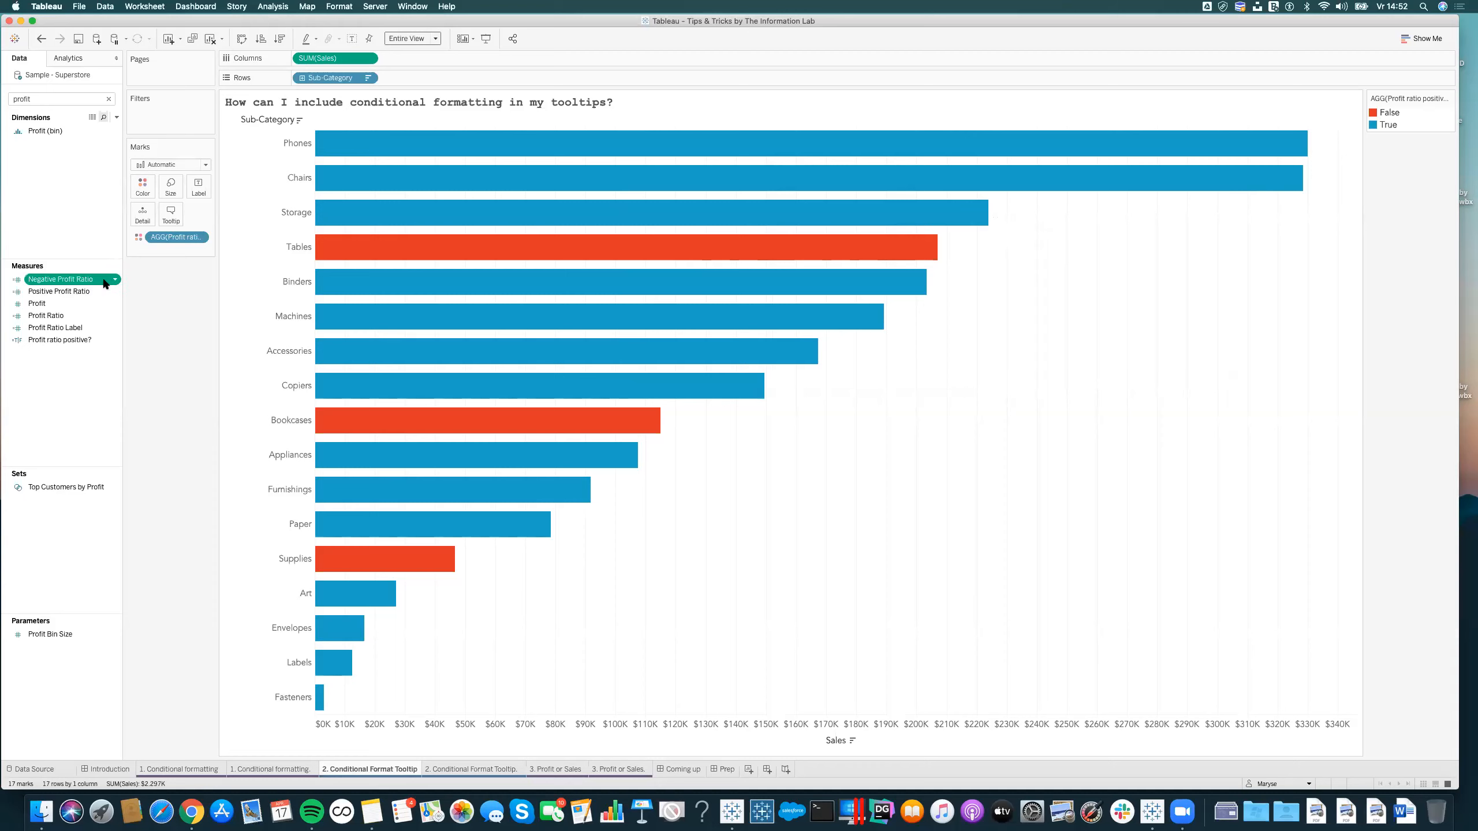
{"action": "left_click", "coordinate": [115, 281]}
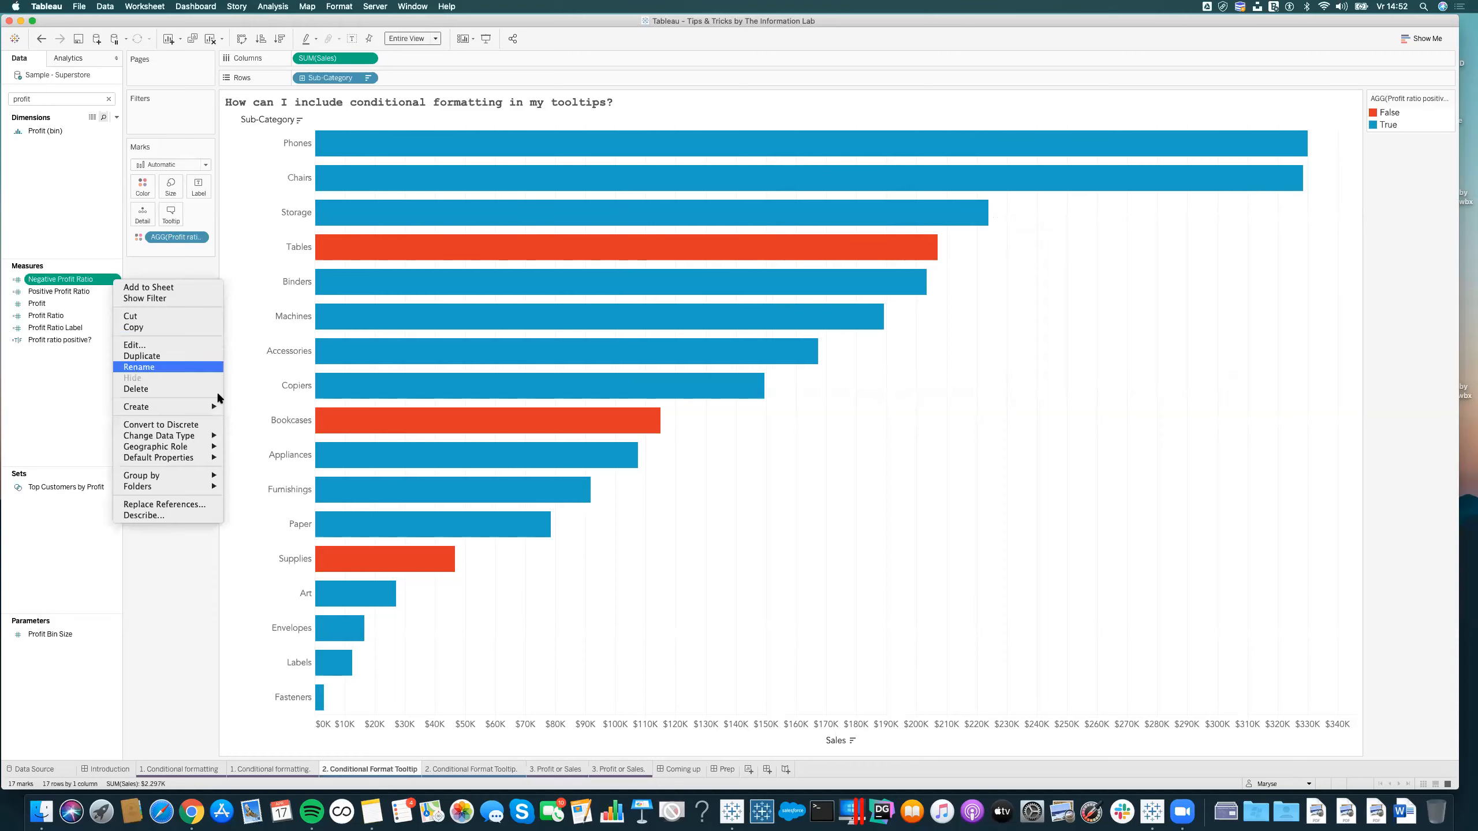
{"action": "left_click", "coordinate": [174, 345]}
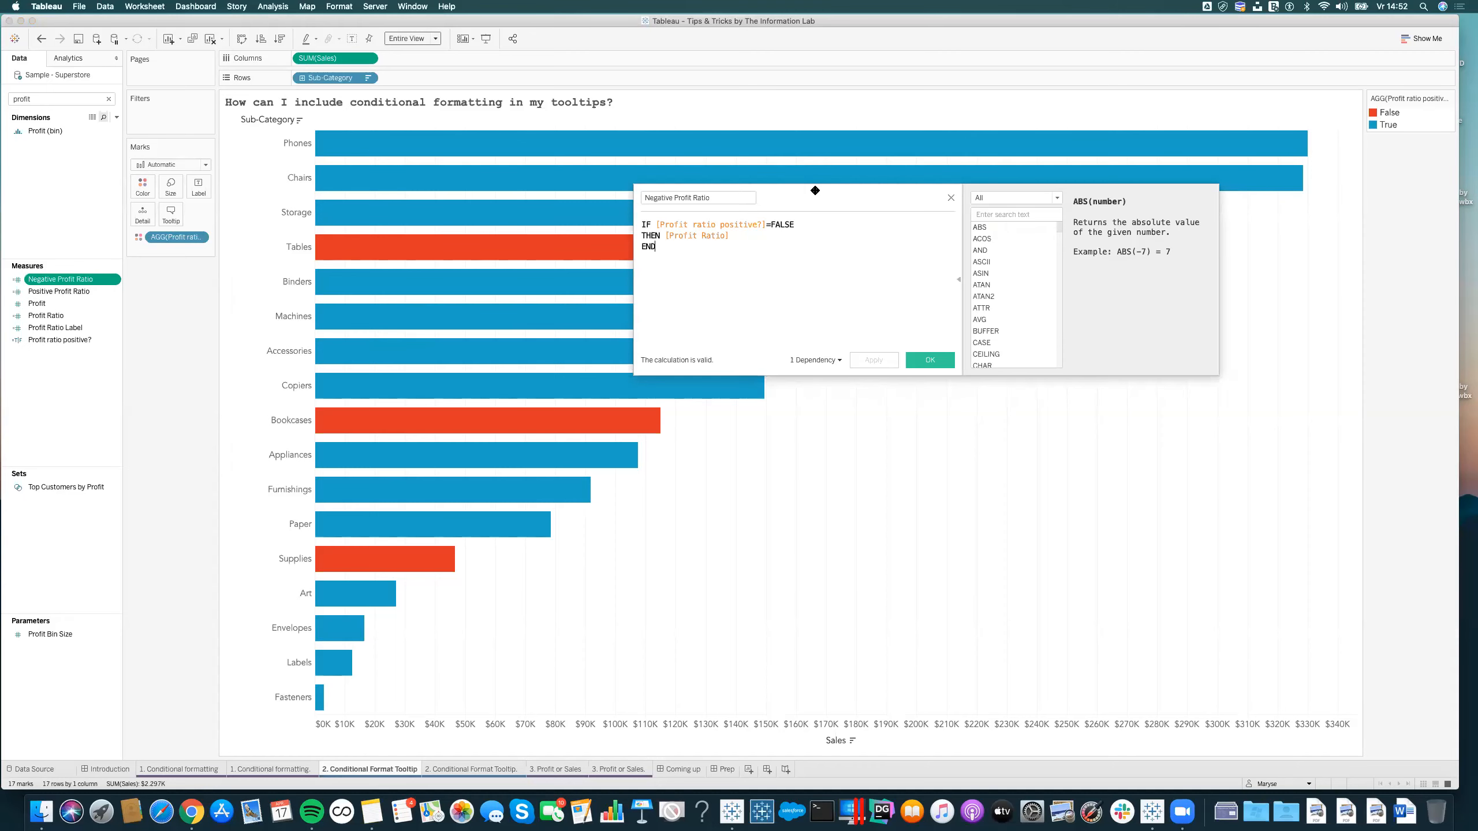
{"action": "left_click_drag", "start_coordinate": [814, 192], "coordinate": [893, 145]}
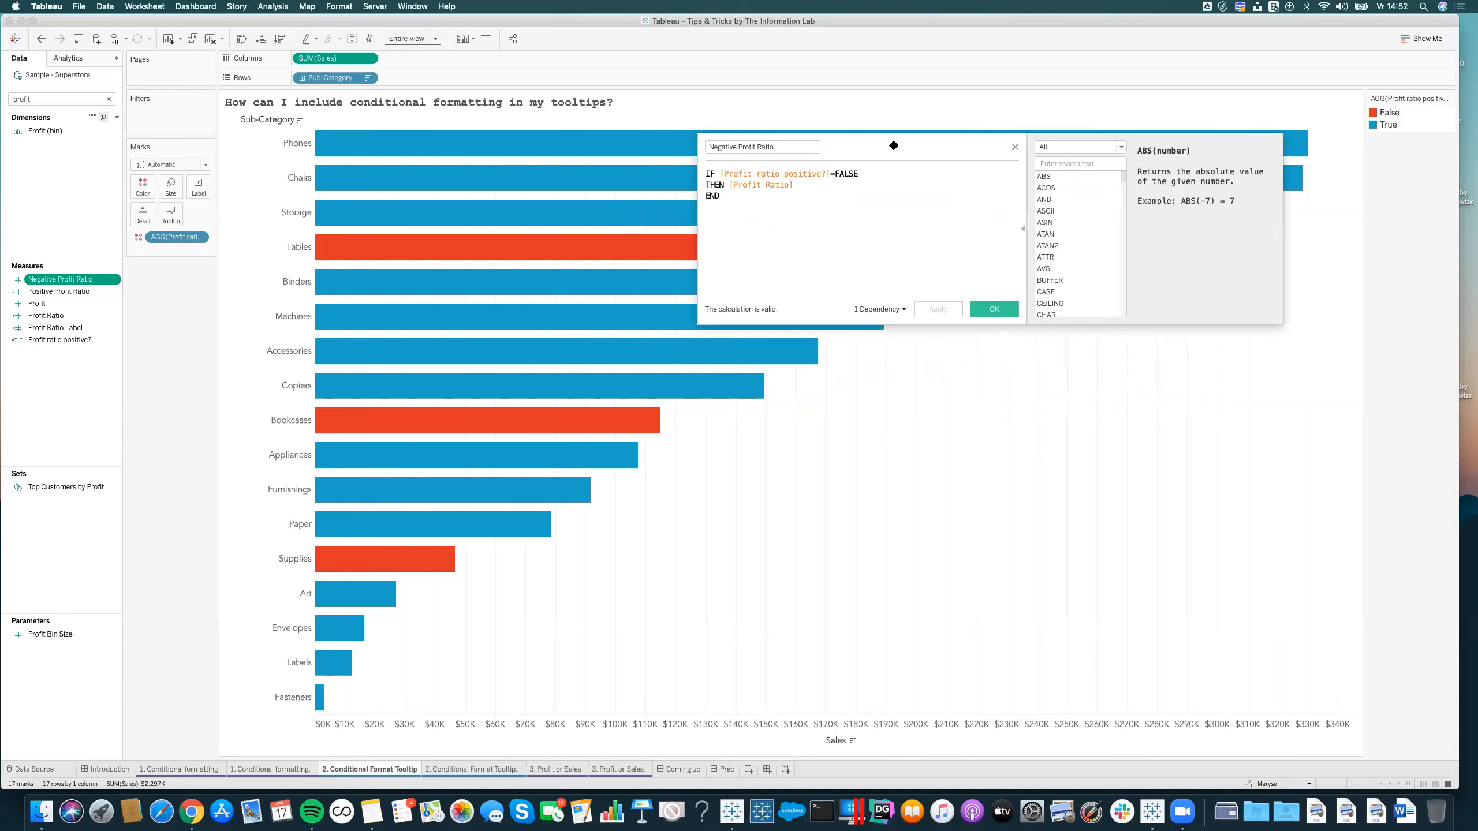
{"action": "left_click", "coordinate": [991, 310]}
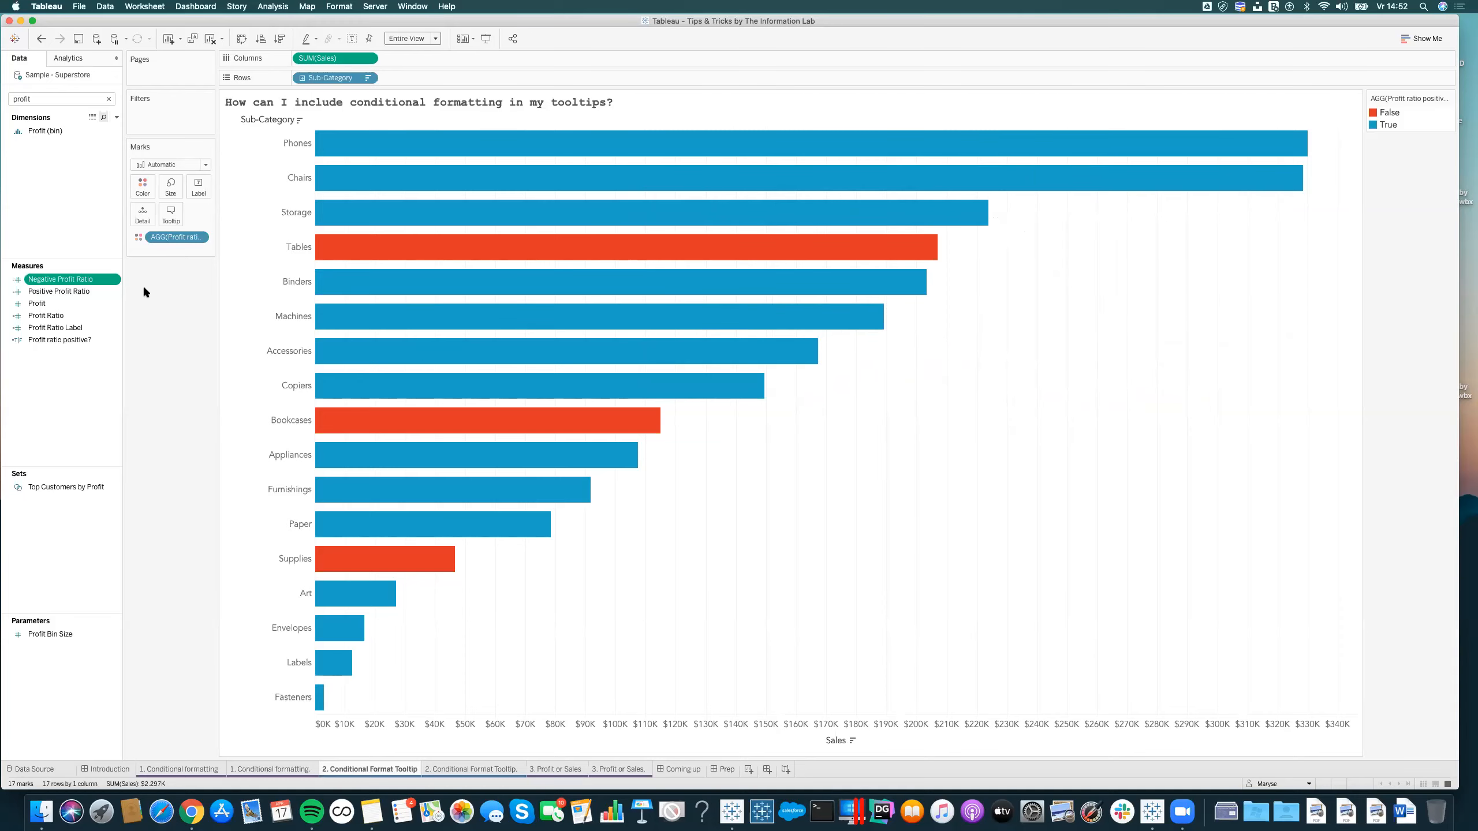
Add both the Negative Profit Ratio and Positive Profit Ratio fields to the bar marks' tooltip.
{"action": "left_click", "coordinate": [51, 289], "text": "shift"}
{"action": "left_click_drag", "start_coordinate": [52, 283], "coordinate": [167, 213]}
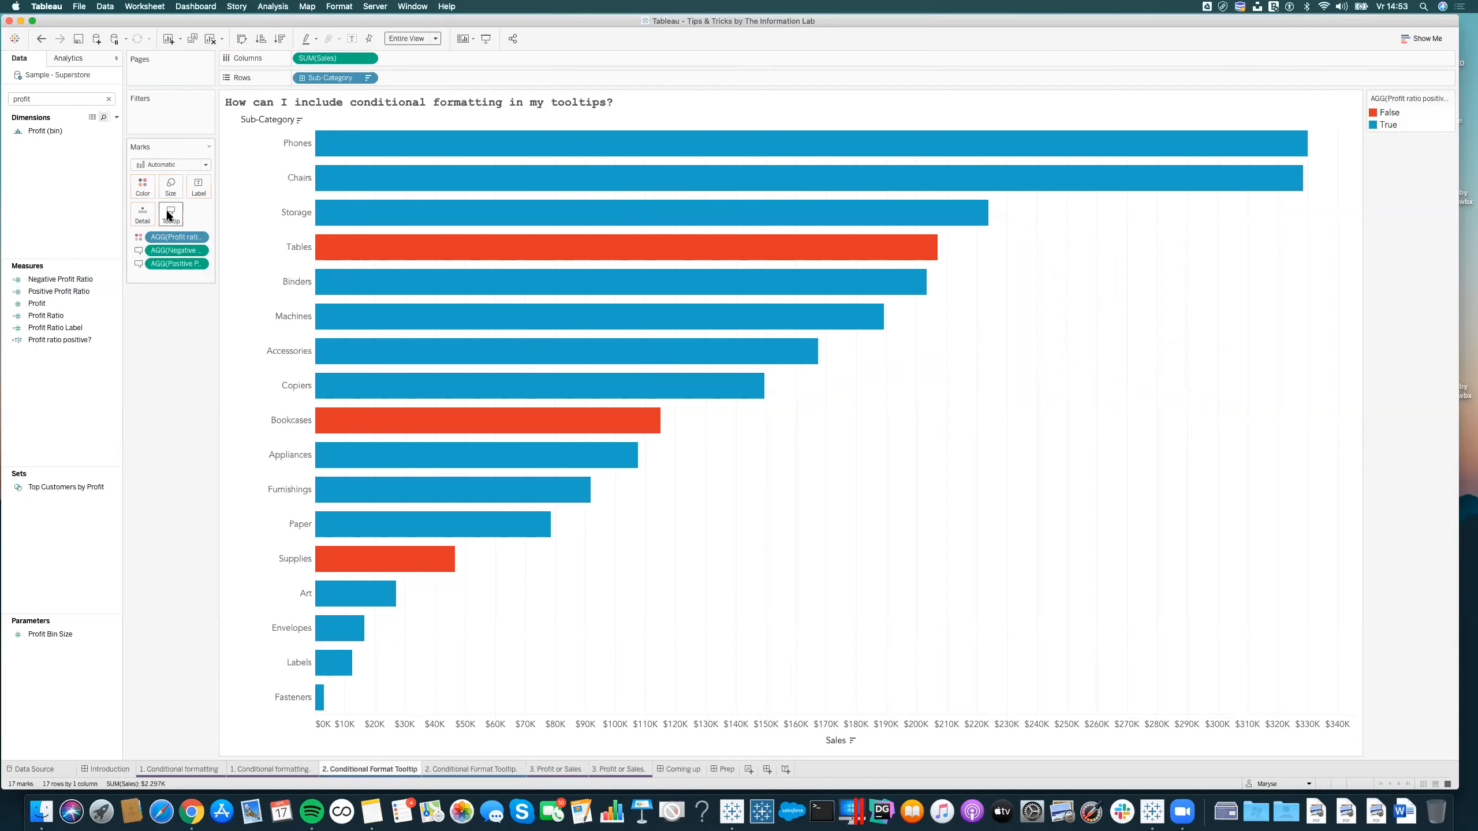
Insert the Negative Profit Ratio and Positive Profit Ratio fields, separated by a space, on a new line below Sales in the tooltip text.
{"action": "left_click", "coordinate": [171, 215]}
{"action": "left_click", "coordinate": [537, 268]}
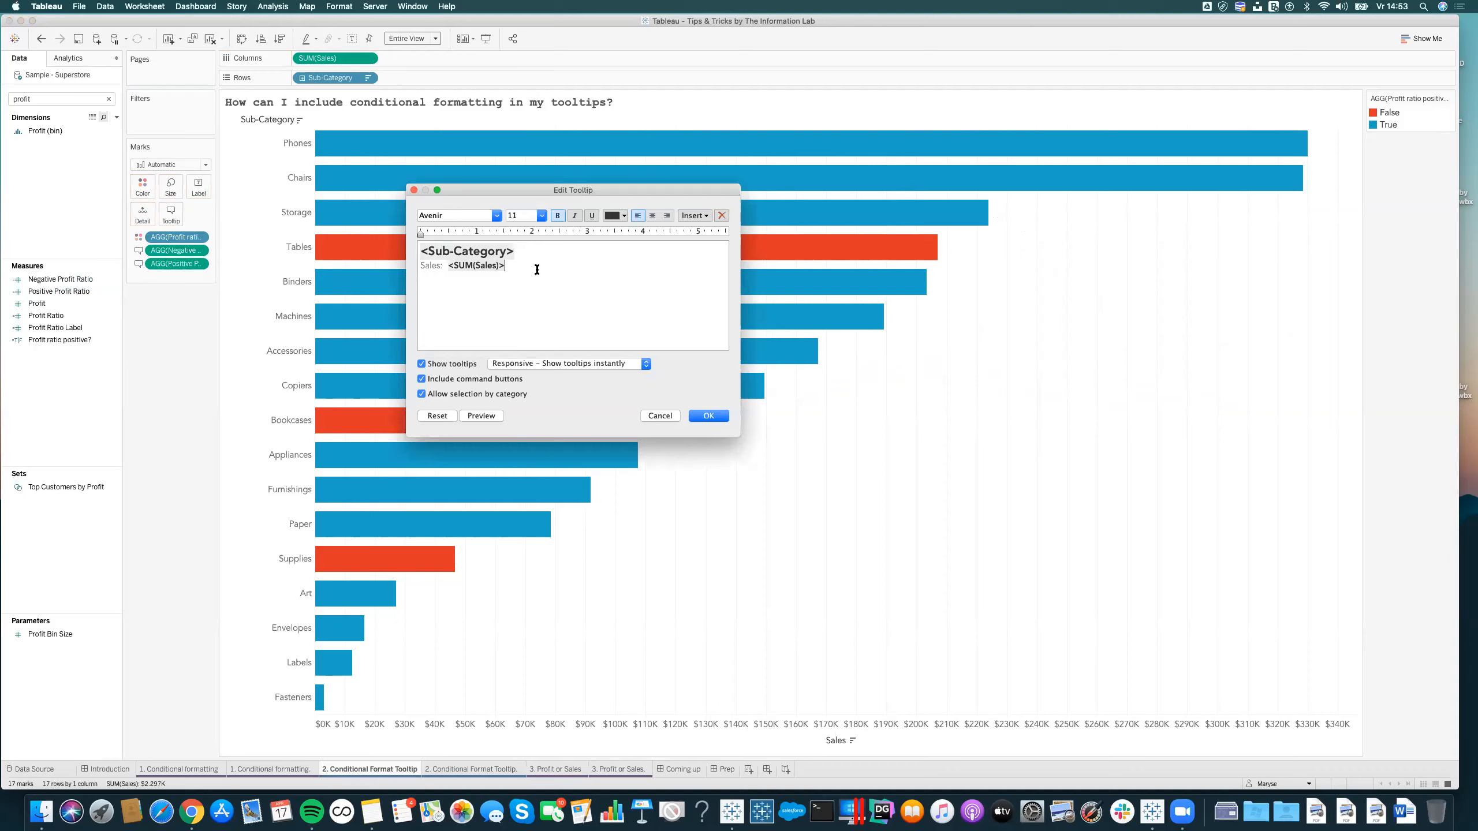
{"action": "left_click", "coordinate": [683, 216]}
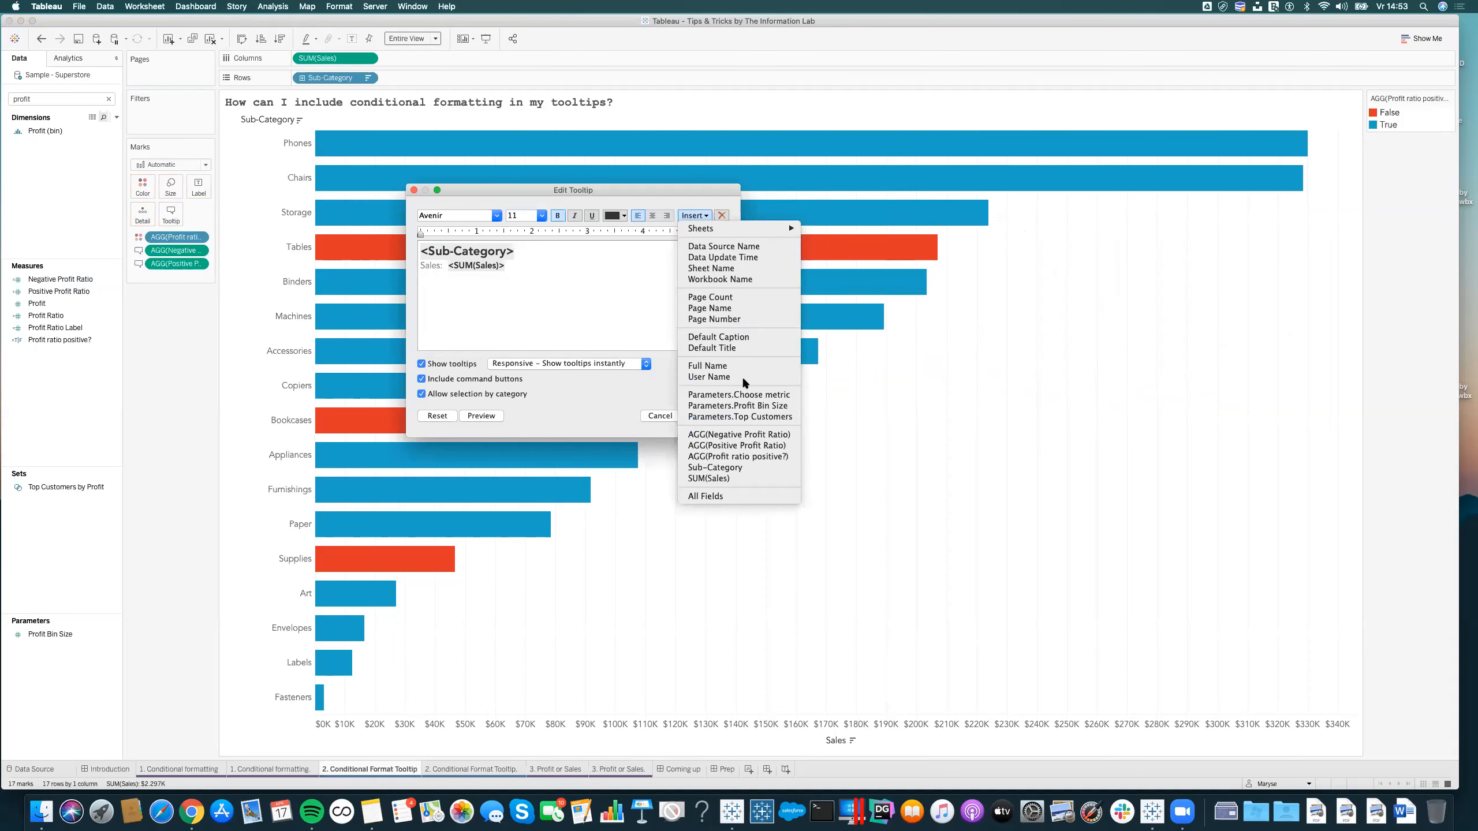
{"action": "left_click", "coordinate": [742, 435]}
{"action": "left_click", "coordinate": [694, 216]}
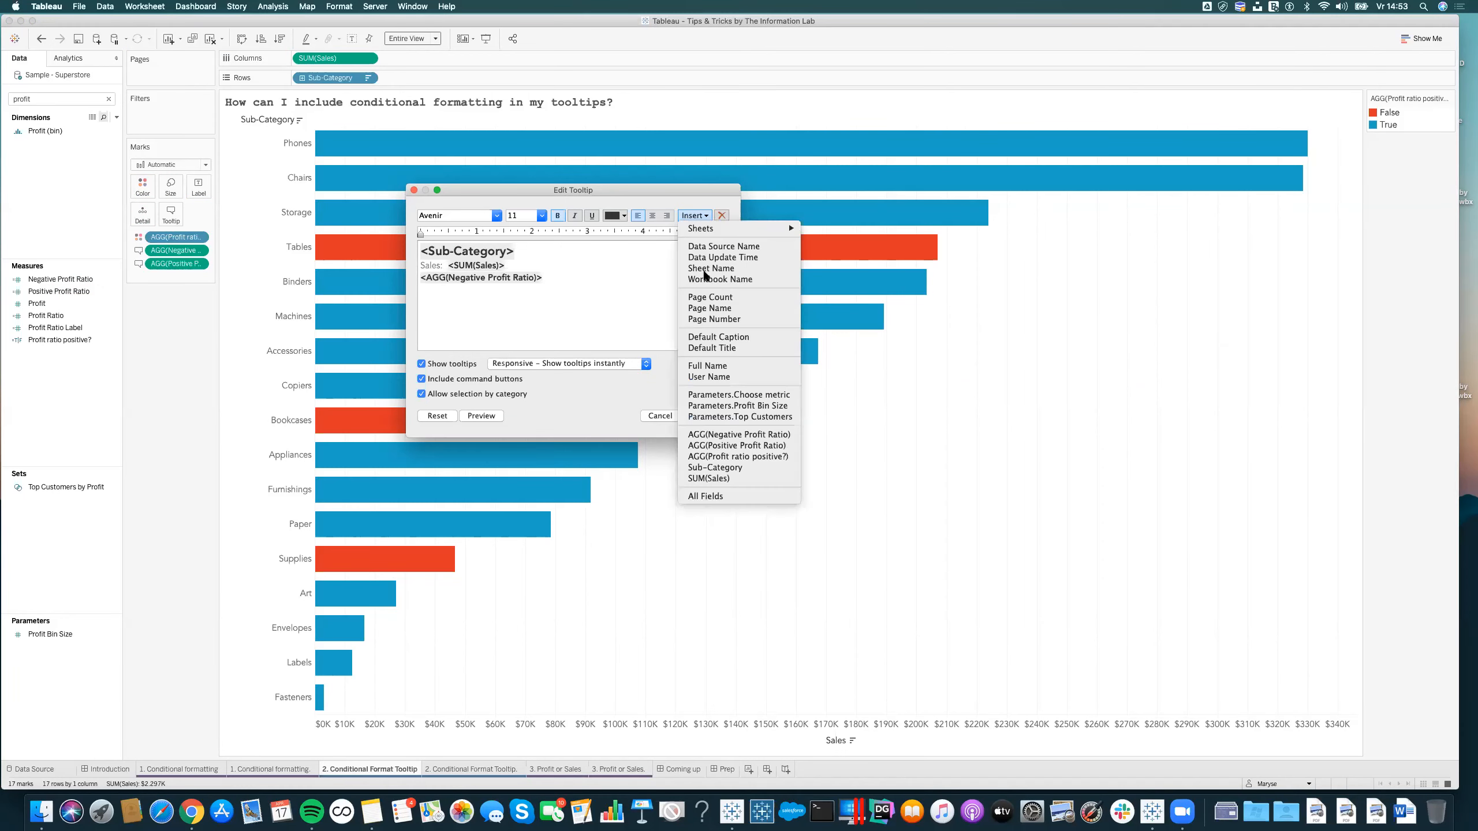
{"action": "left_click", "coordinate": [736, 445]}
{"action": "left_click", "coordinate": [541, 277]}
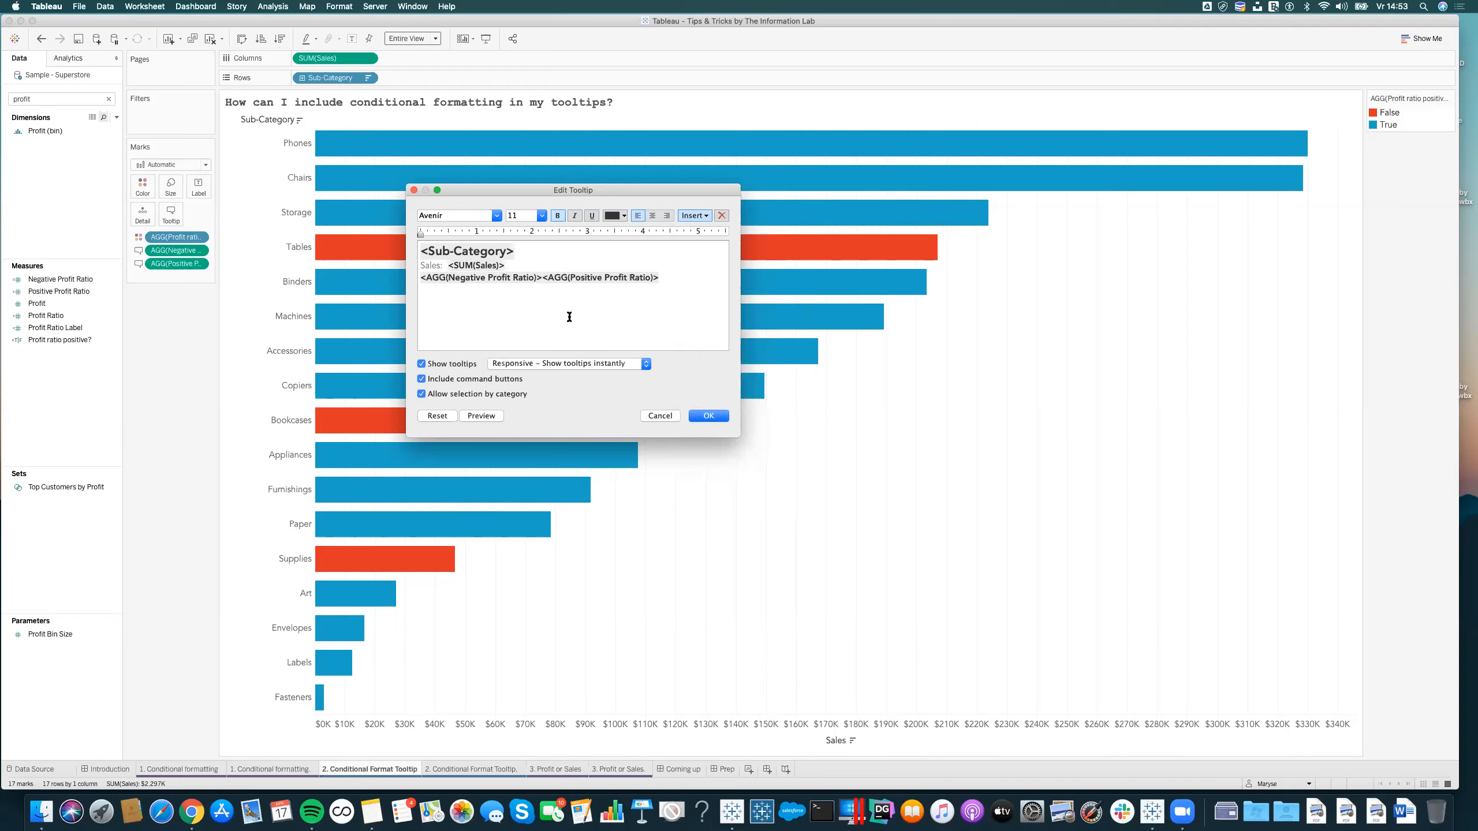
{"action": "left_click", "coordinate": [709, 416]}
Check the tooltips of several positive and negative bars for the inserted profit ratio.
{"action": "mouse_move", "coordinate": [576, 252]}
{"action": "mouse_move", "coordinate": [506, 142]}
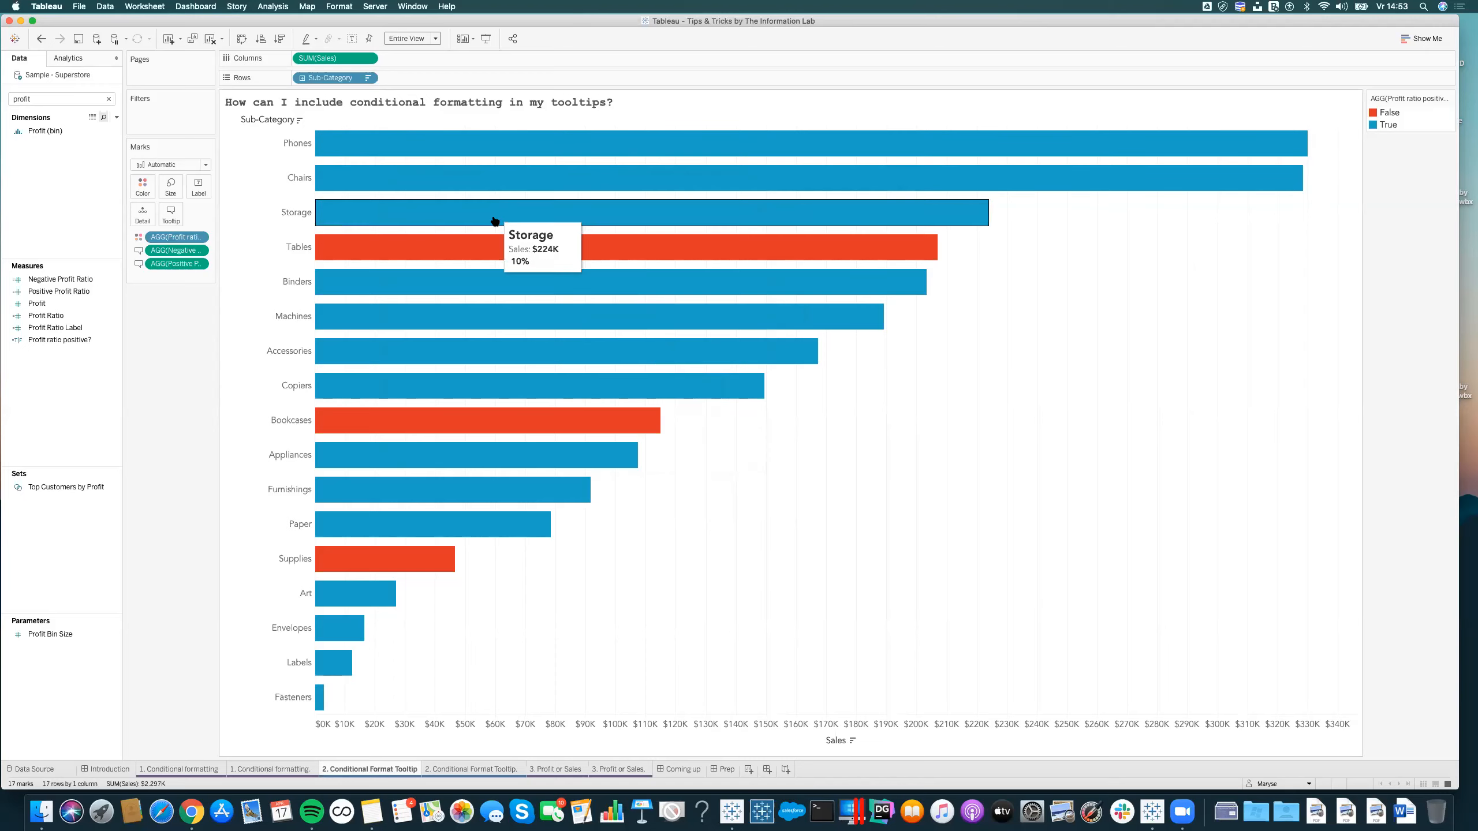
{"action": "mouse_move", "coordinate": [496, 248]}
{"action": "mouse_move", "coordinate": [492, 280]}
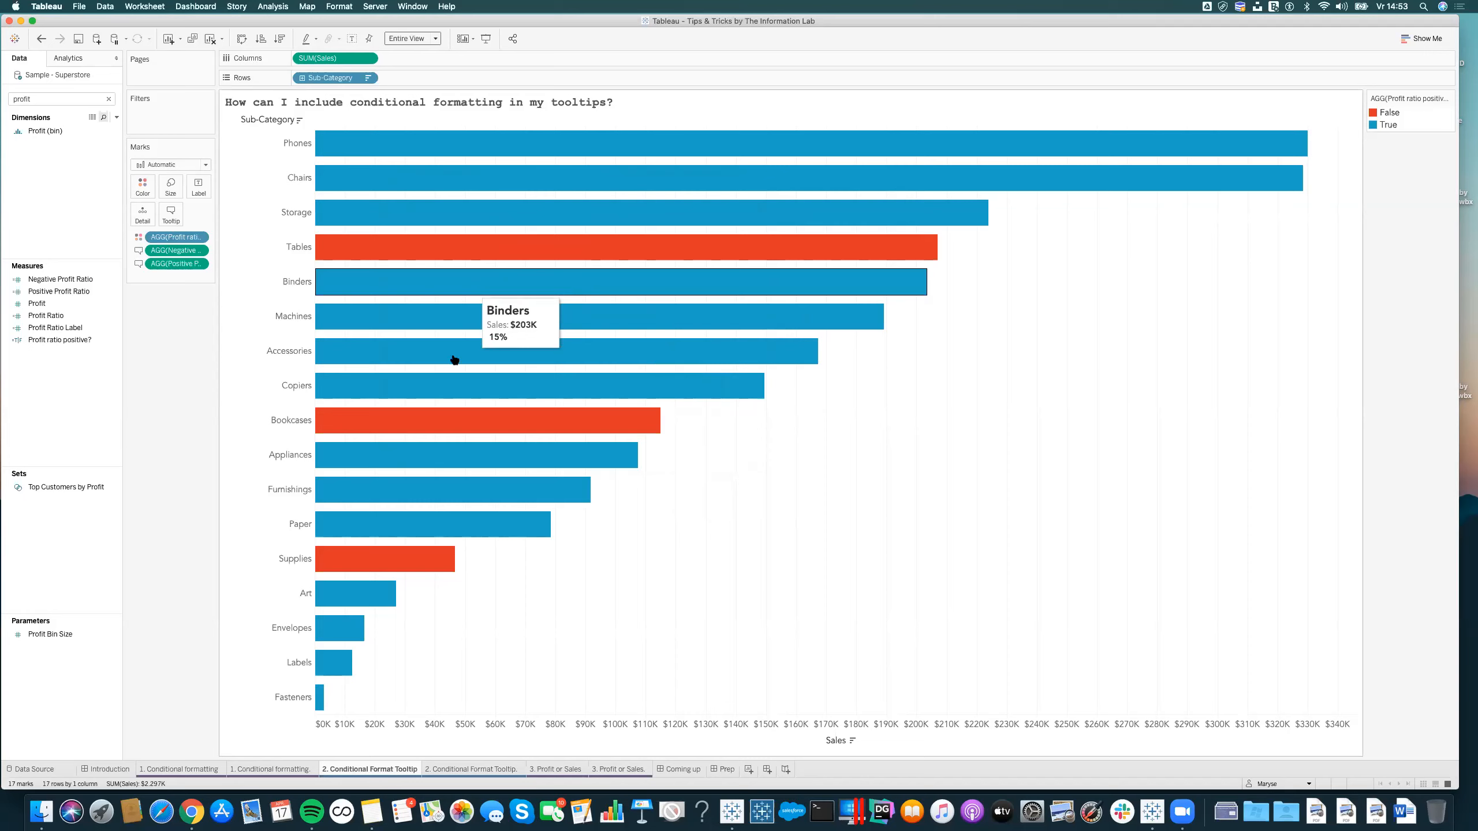
{"action": "mouse_move", "coordinate": [413, 383]}
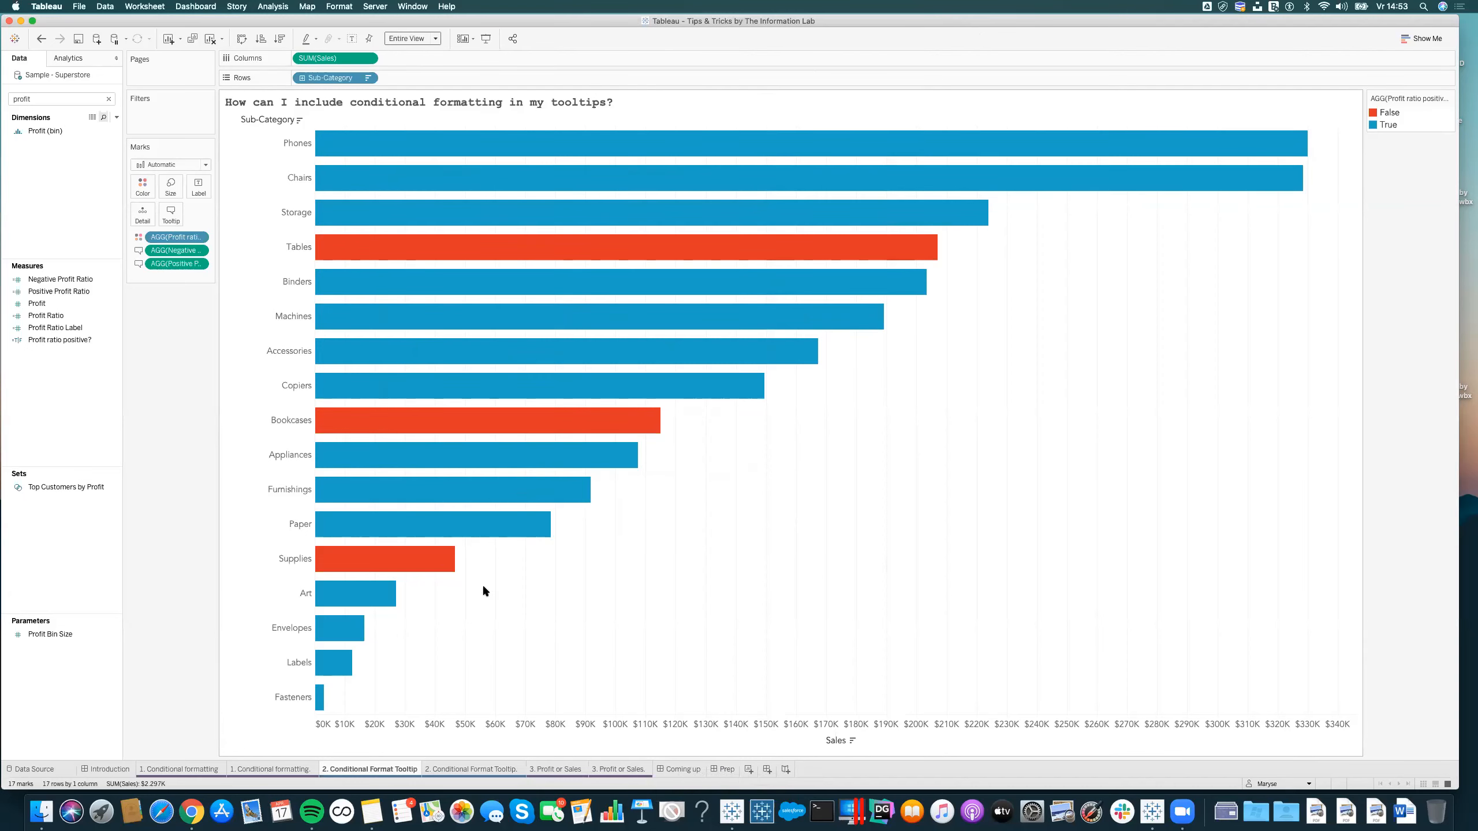
{"action": "left_click", "coordinate": [1183, 811]}
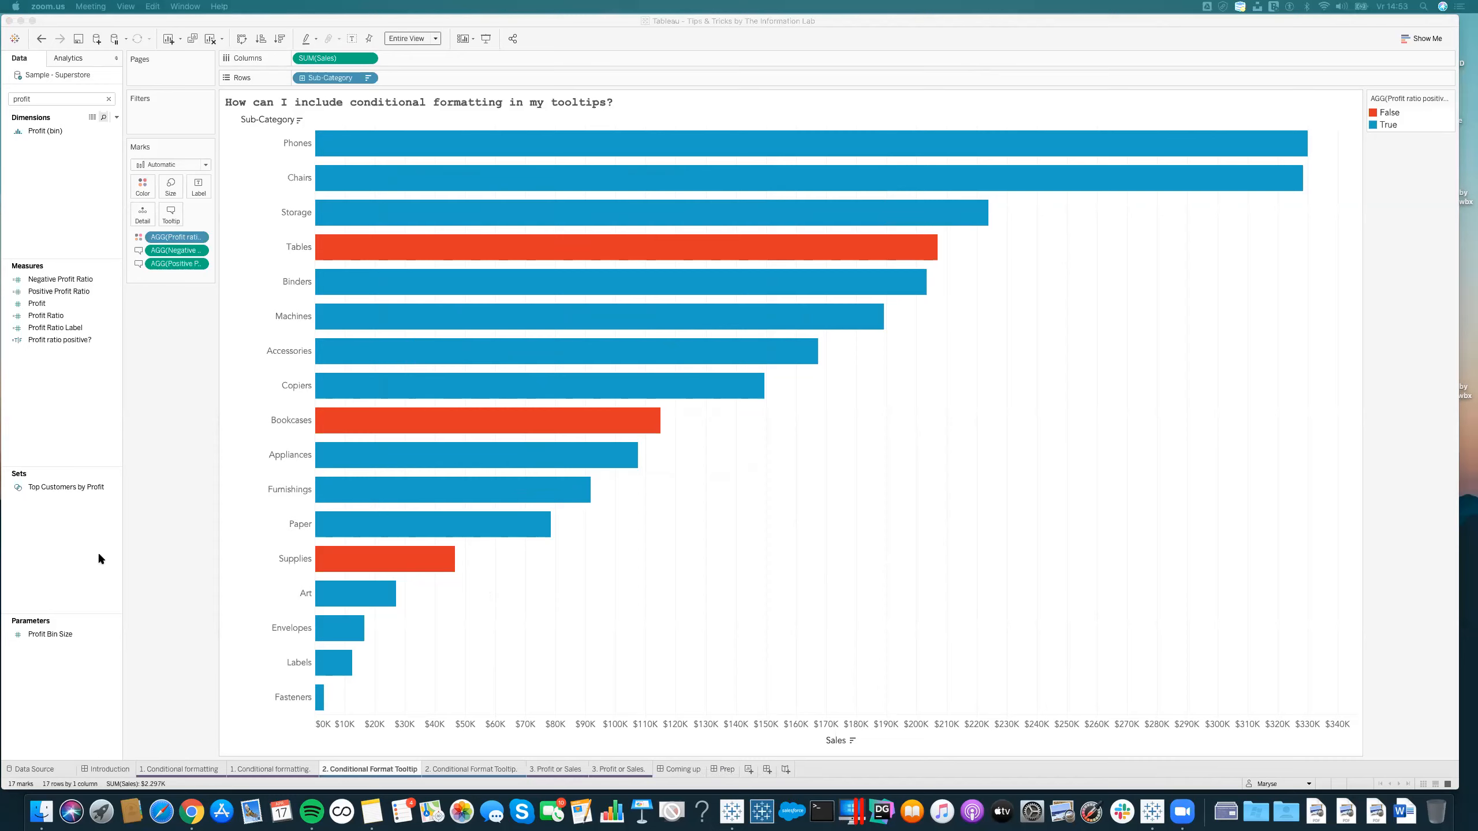
{"action": "left_click", "coordinate": [208, 506]}
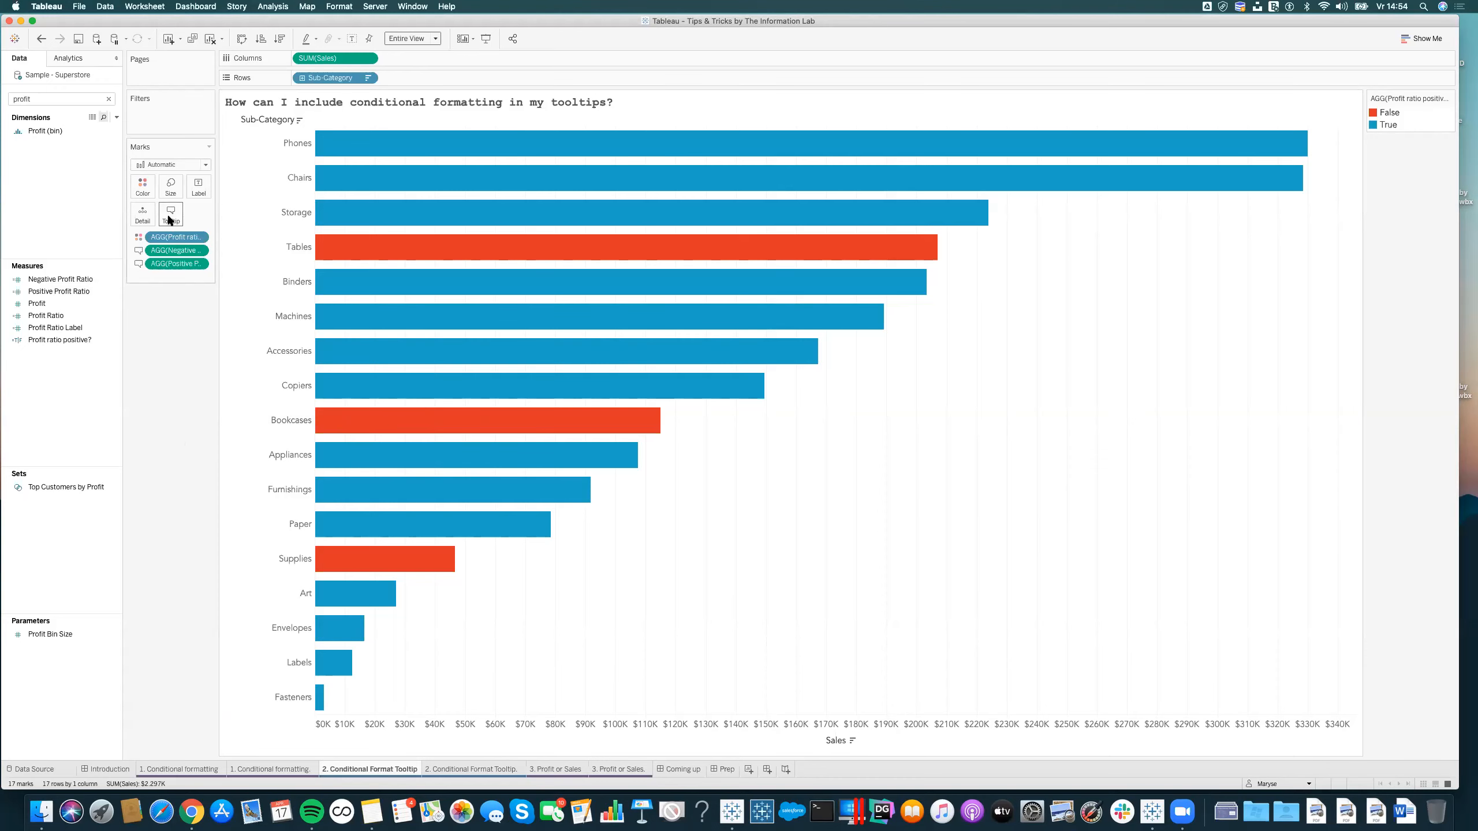
{"action": "left_click", "coordinate": [142, 186]}
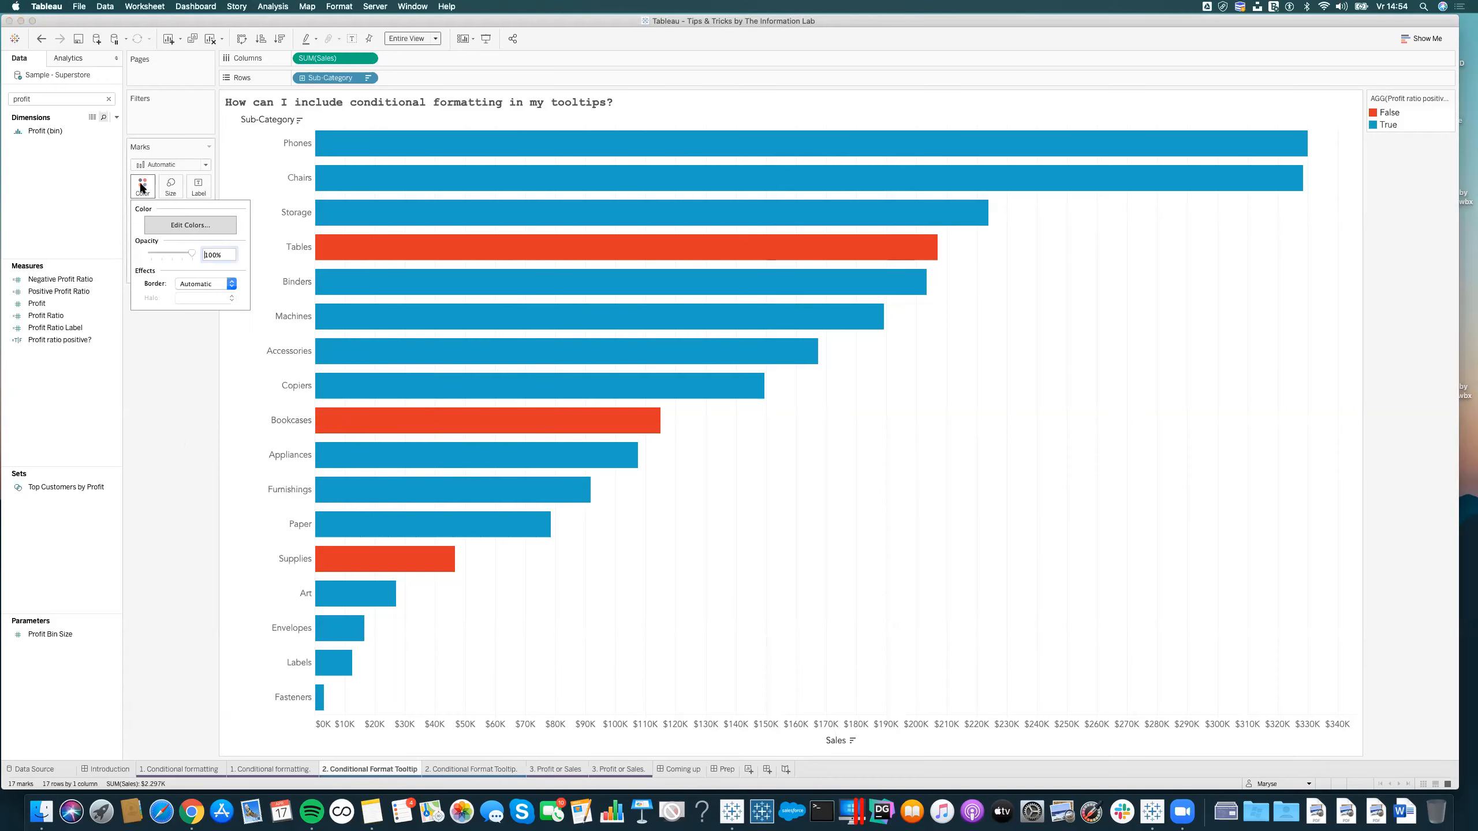
{"action": "left_click", "coordinate": [186, 385]}
Colour the Negative Profit Ratio field in the tooltip text with the red sampled from the chart's Bookcases bar.
{"action": "left_click", "coordinate": [169, 216]}
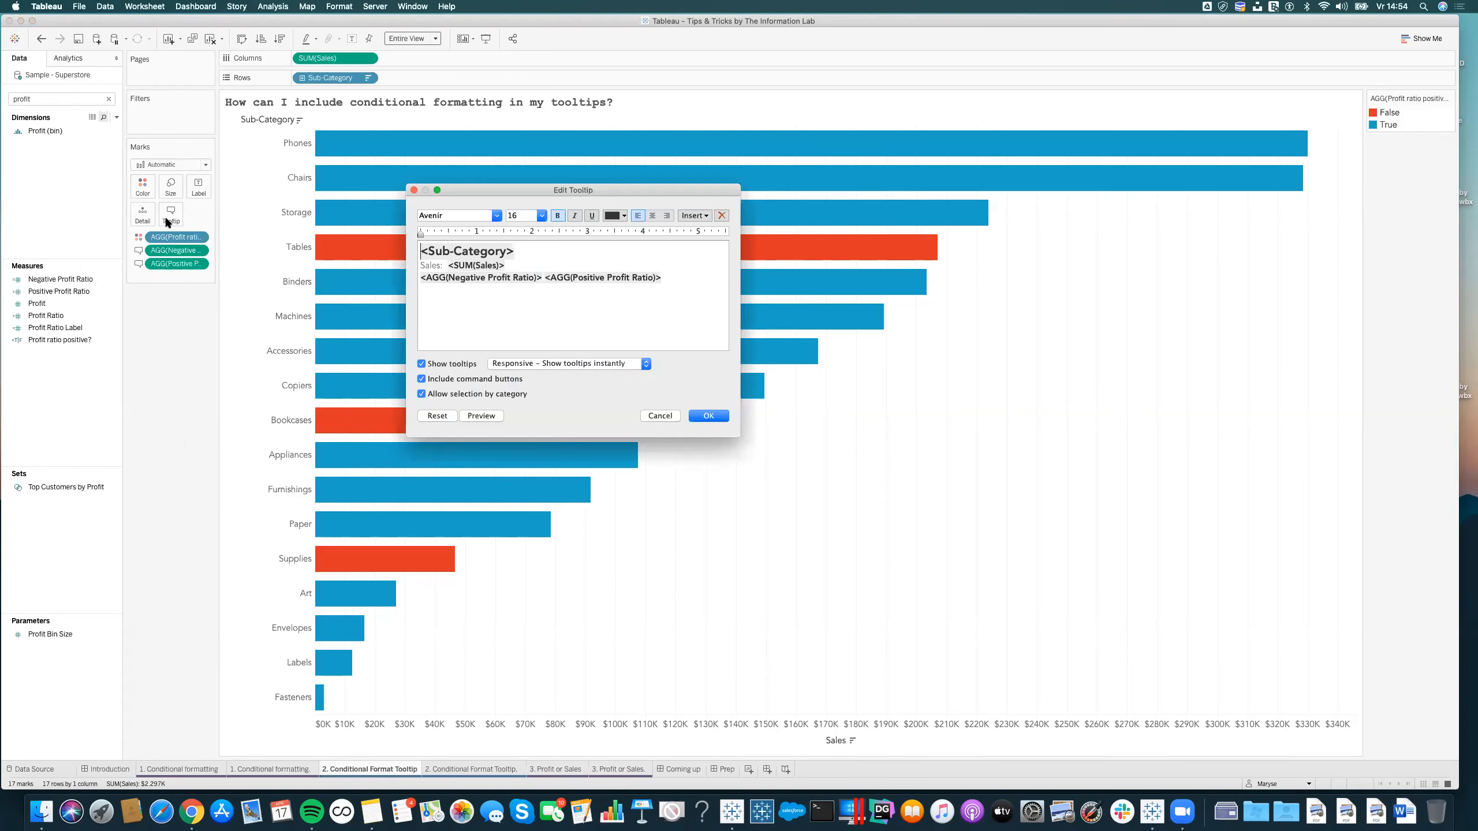
{"action": "double_click", "coordinate": [540, 279]}
{"action": "double_click", "coordinate": [542, 279]}
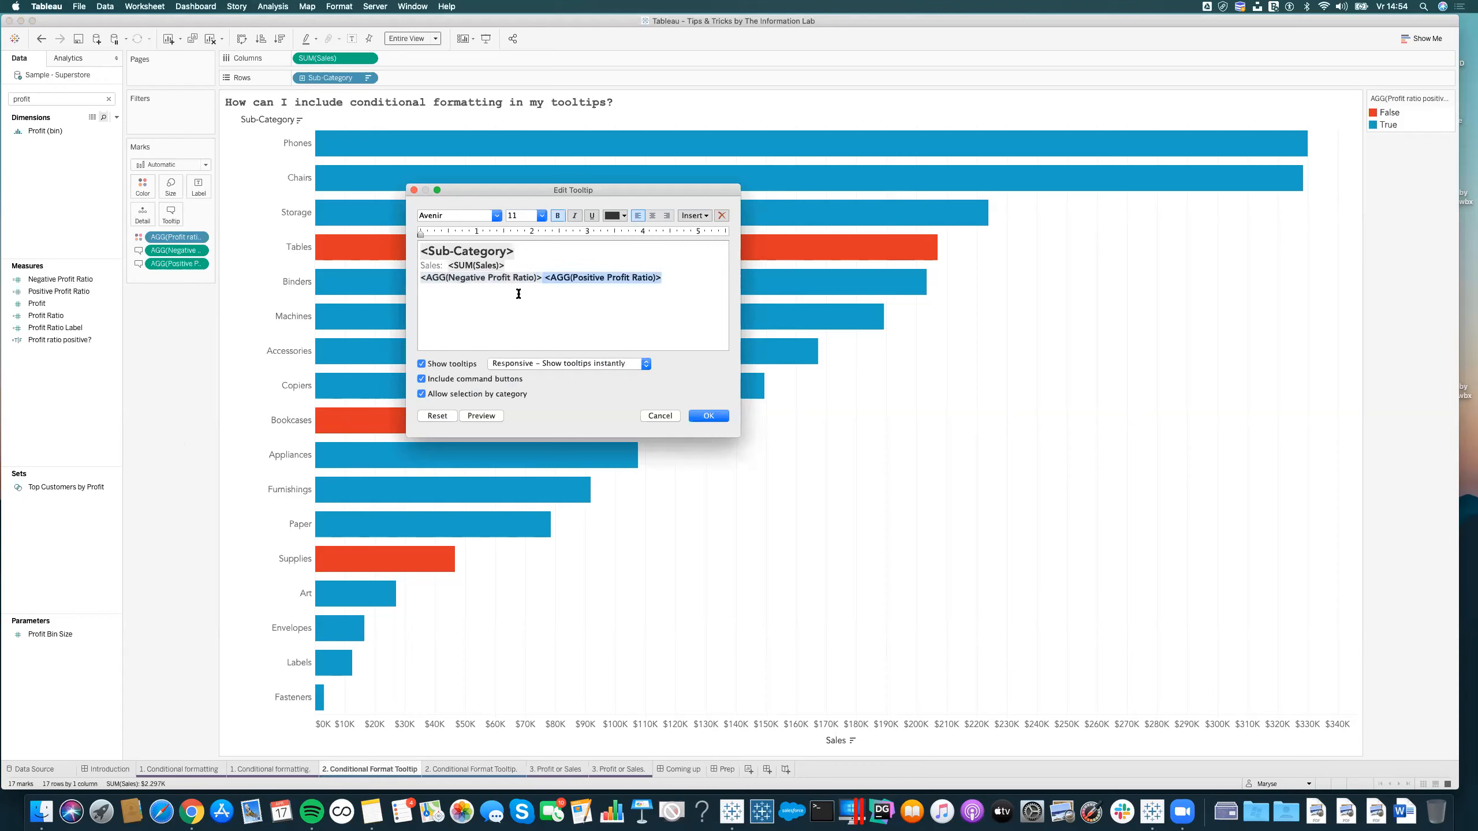
{"action": "double_click", "coordinate": [477, 279]}
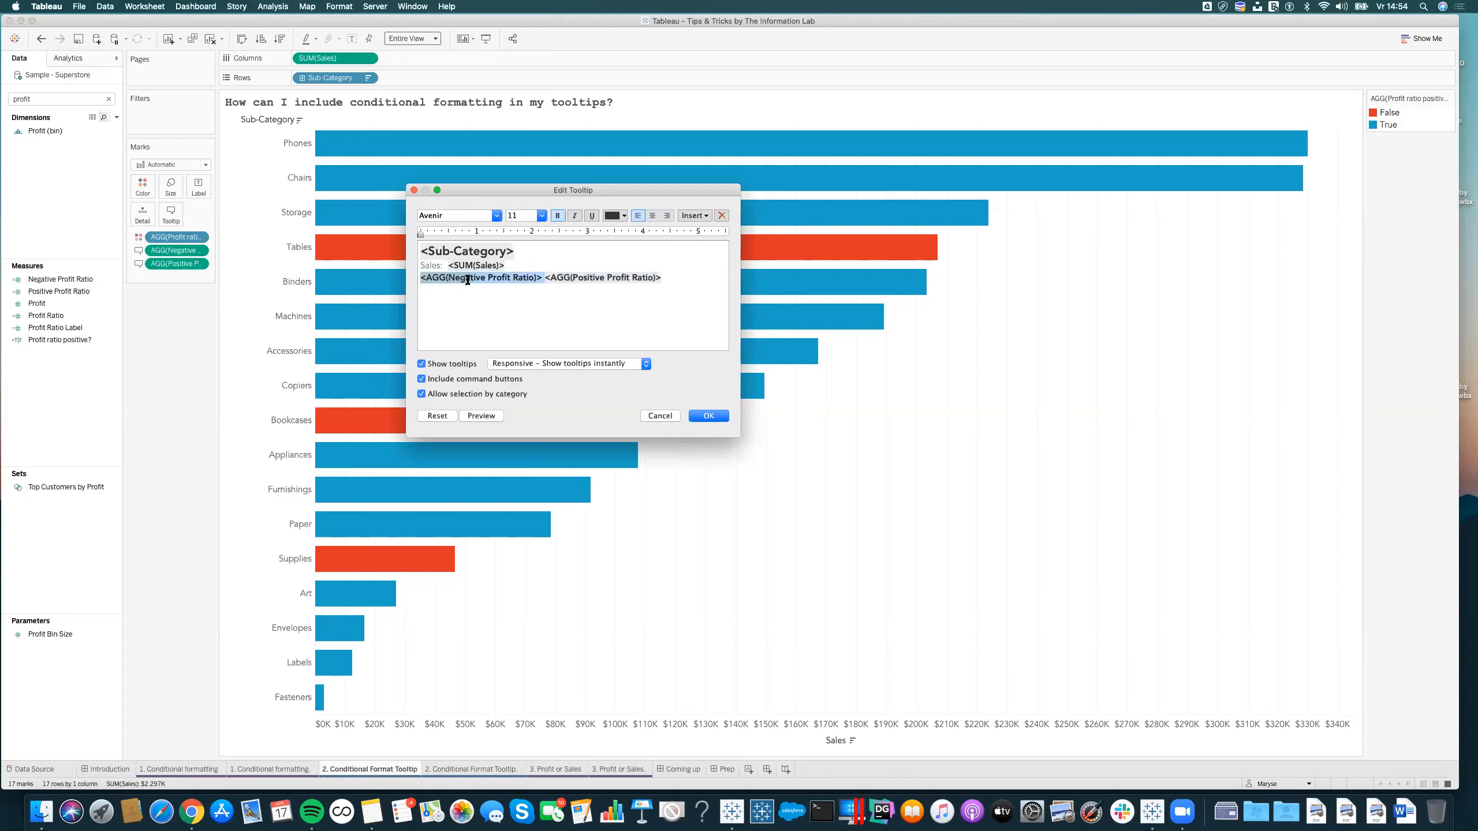
{"action": "left_click_drag", "start_coordinate": [456, 279], "coordinate": [411, 278]}
{"action": "left_click", "coordinate": [476, 279]}
{"action": "left_click_drag", "start_coordinate": [543, 277], "coordinate": [380, 281]}
{"action": "left_click", "coordinate": [614, 215]}
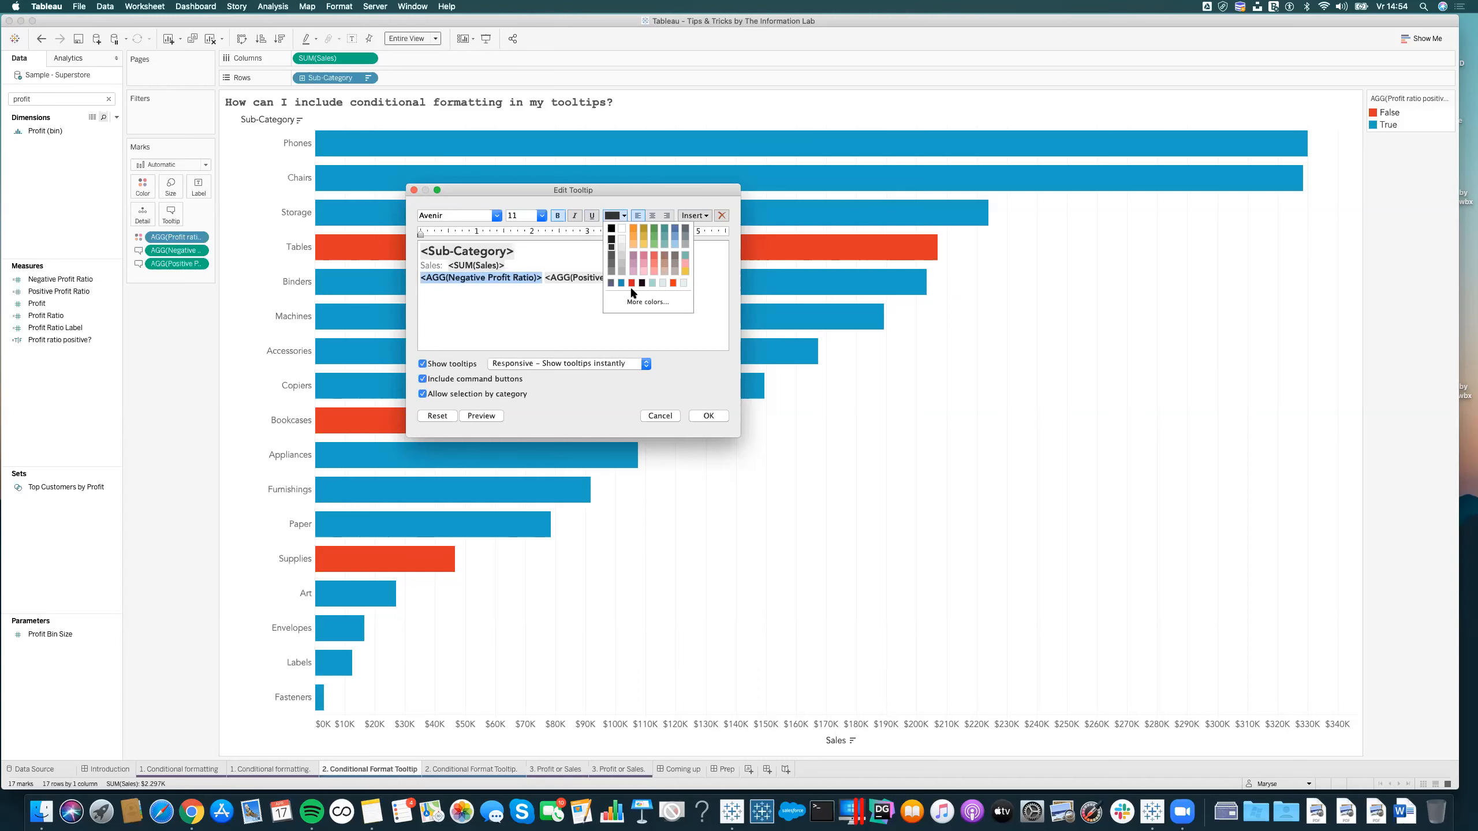
{"action": "left_click", "coordinate": [632, 302]}
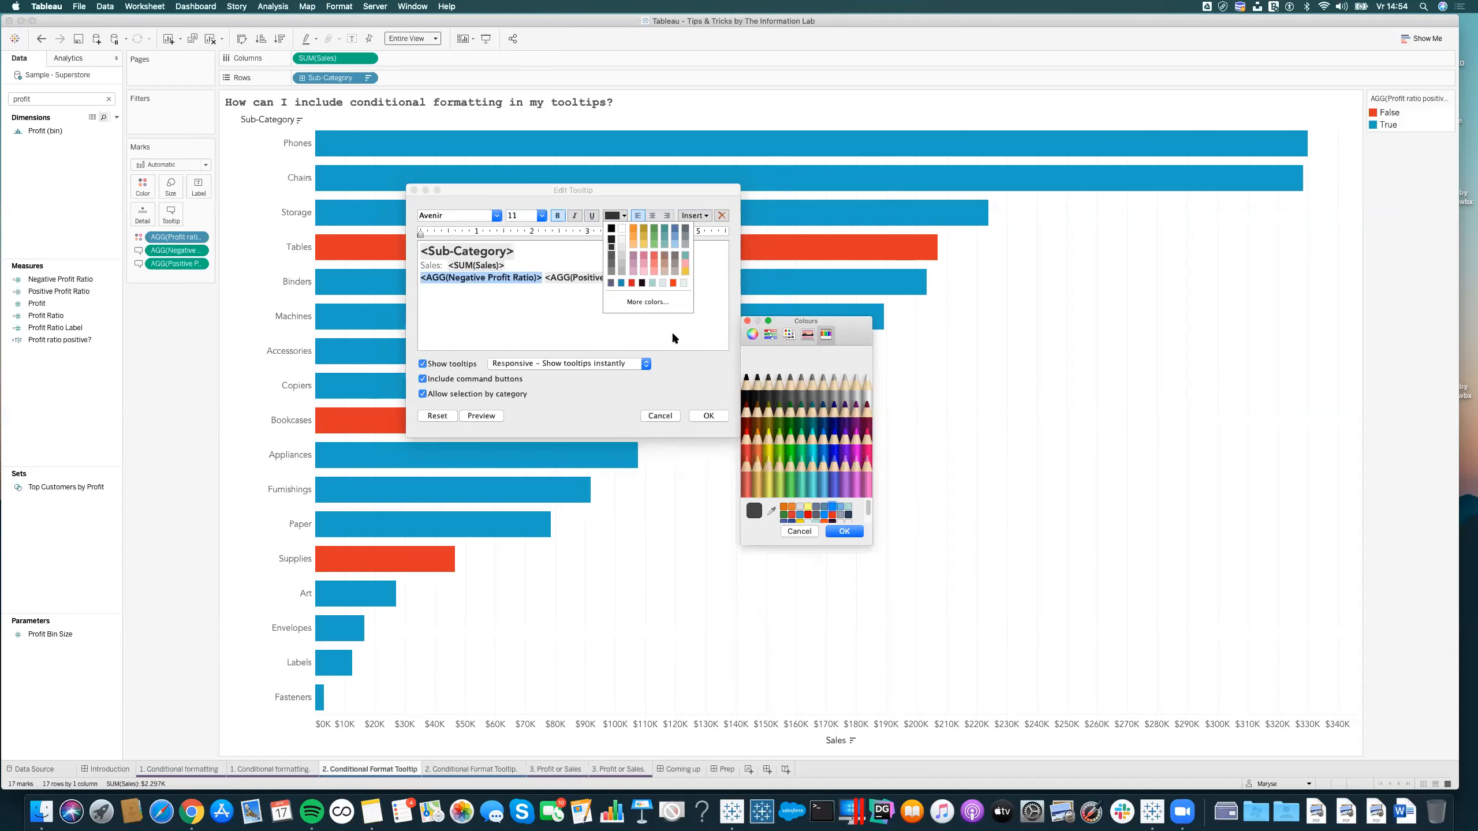
{"action": "left_click", "coordinate": [770, 513]}
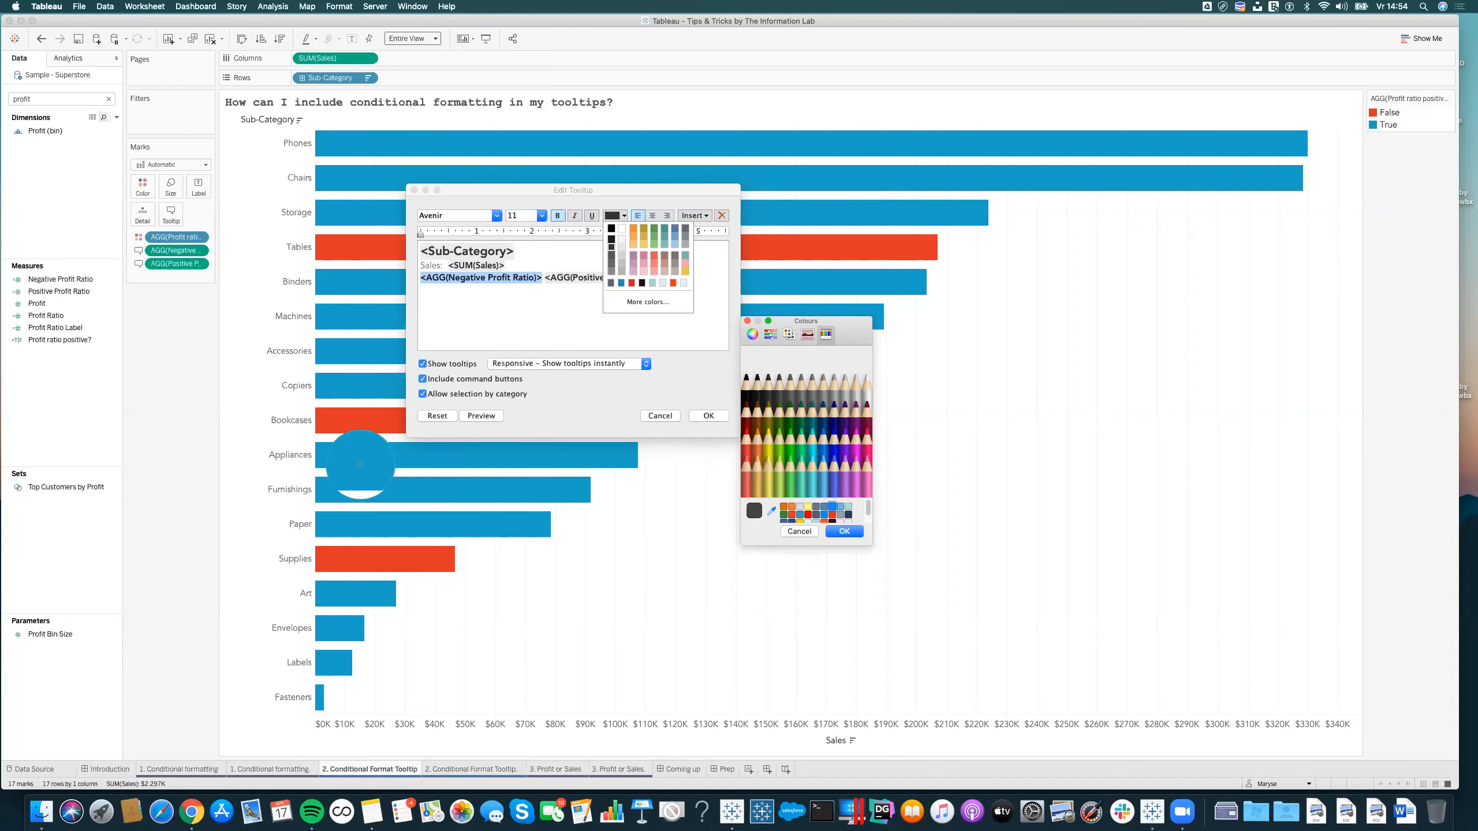
{"action": "left_click", "coordinate": [354, 422]}
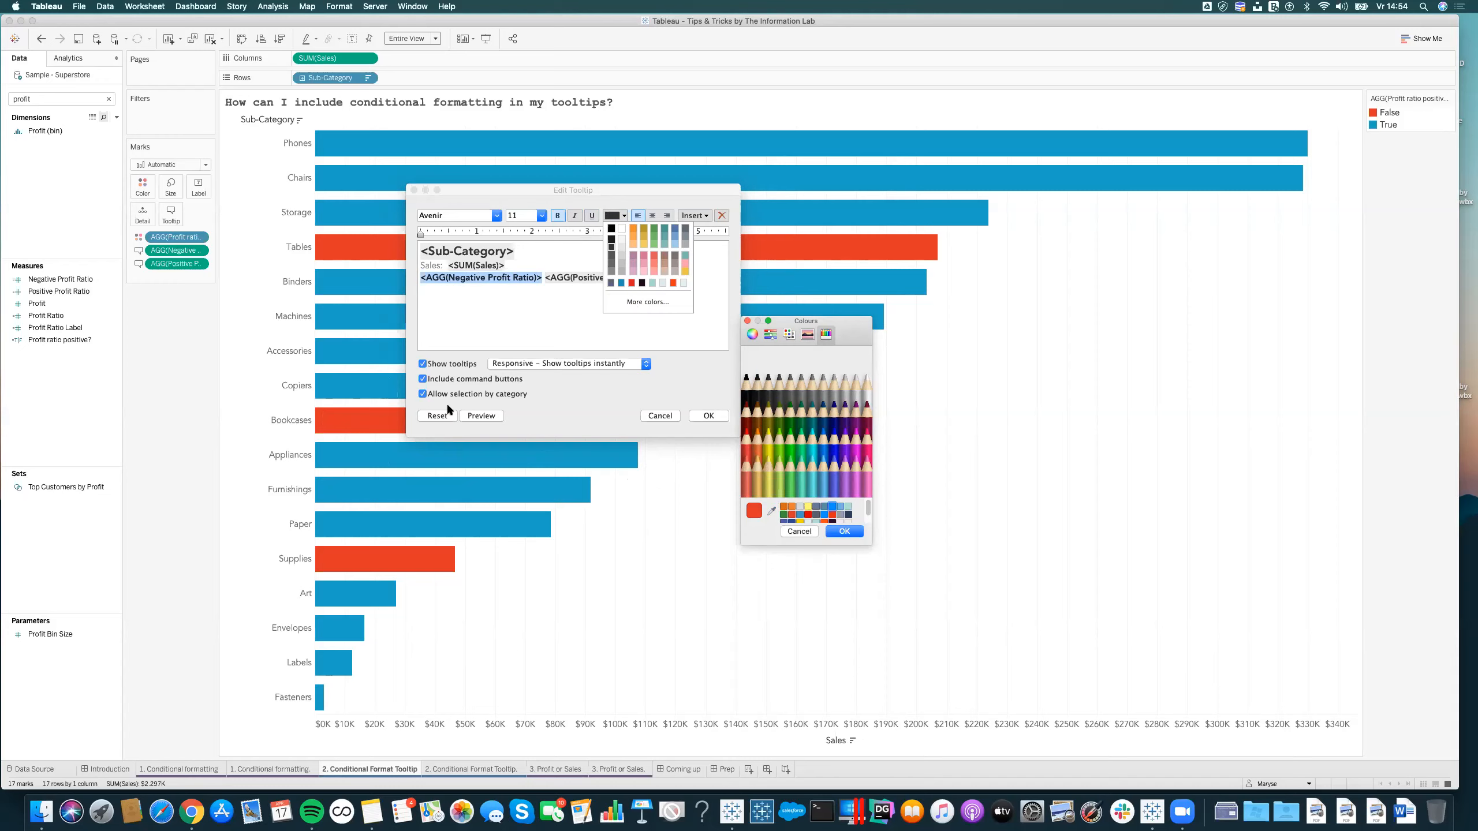
{"action": "left_click", "coordinate": [565, 330]}
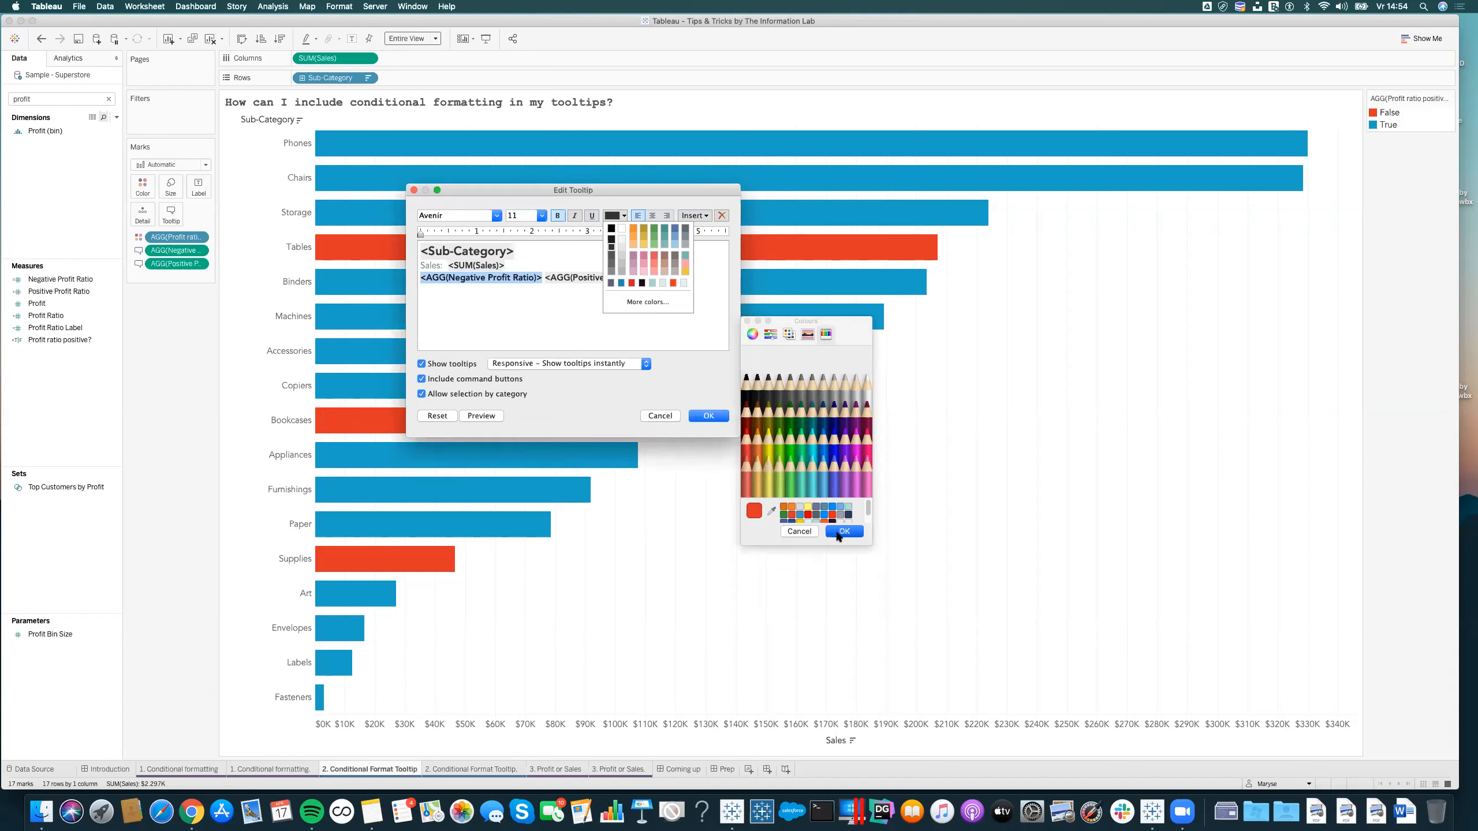
{"action": "left_click", "coordinate": [843, 531]}
Colour the Positive Profit Ratio field in the tooltip text with the blue sampled from a positive bar, and apply the tooltip.
{"action": "left_click_drag", "start_coordinate": [544, 277], "coordinate": [669, 276]}
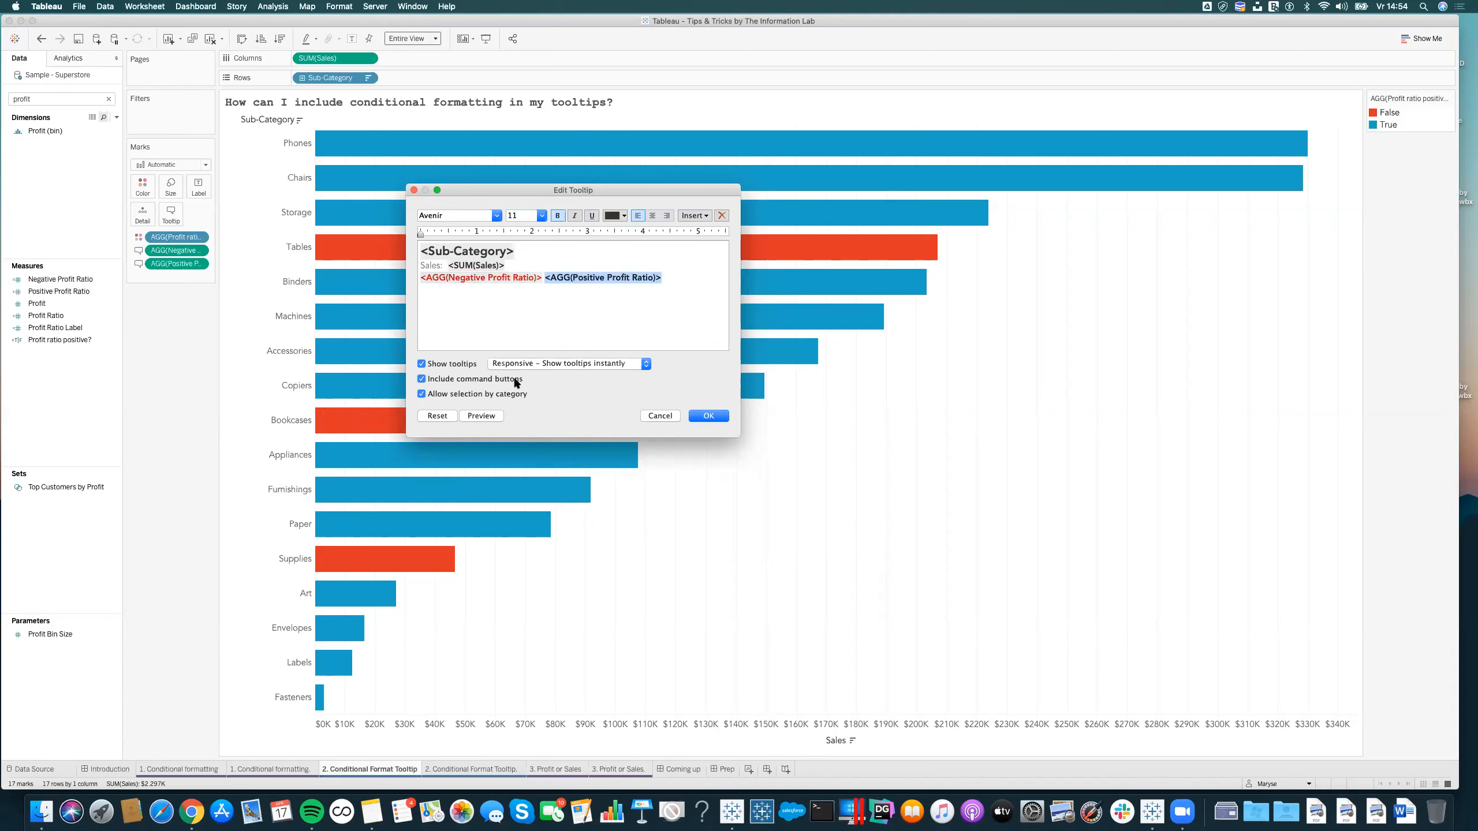
{"action": "left_click", "coordinate": [623, 216]}
{"action": "left_click", "coordinate": [630, 300]}
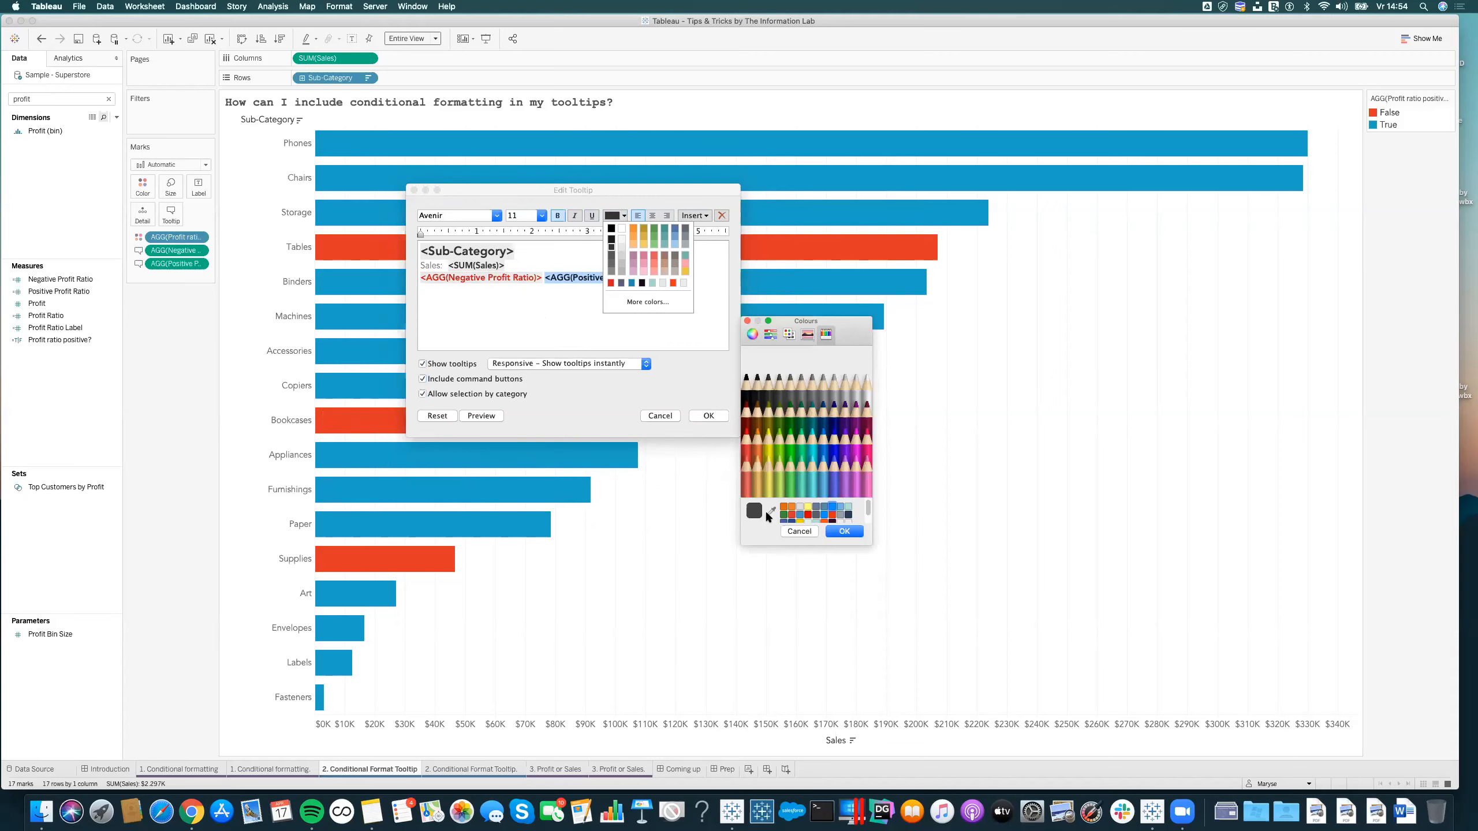
{"action": "left_click", "coordinate": [471, 483]}
{"action": "left_click", "coordinate": [702, 410]}
{"action": "left_click", "coordinate": [844, 531]}
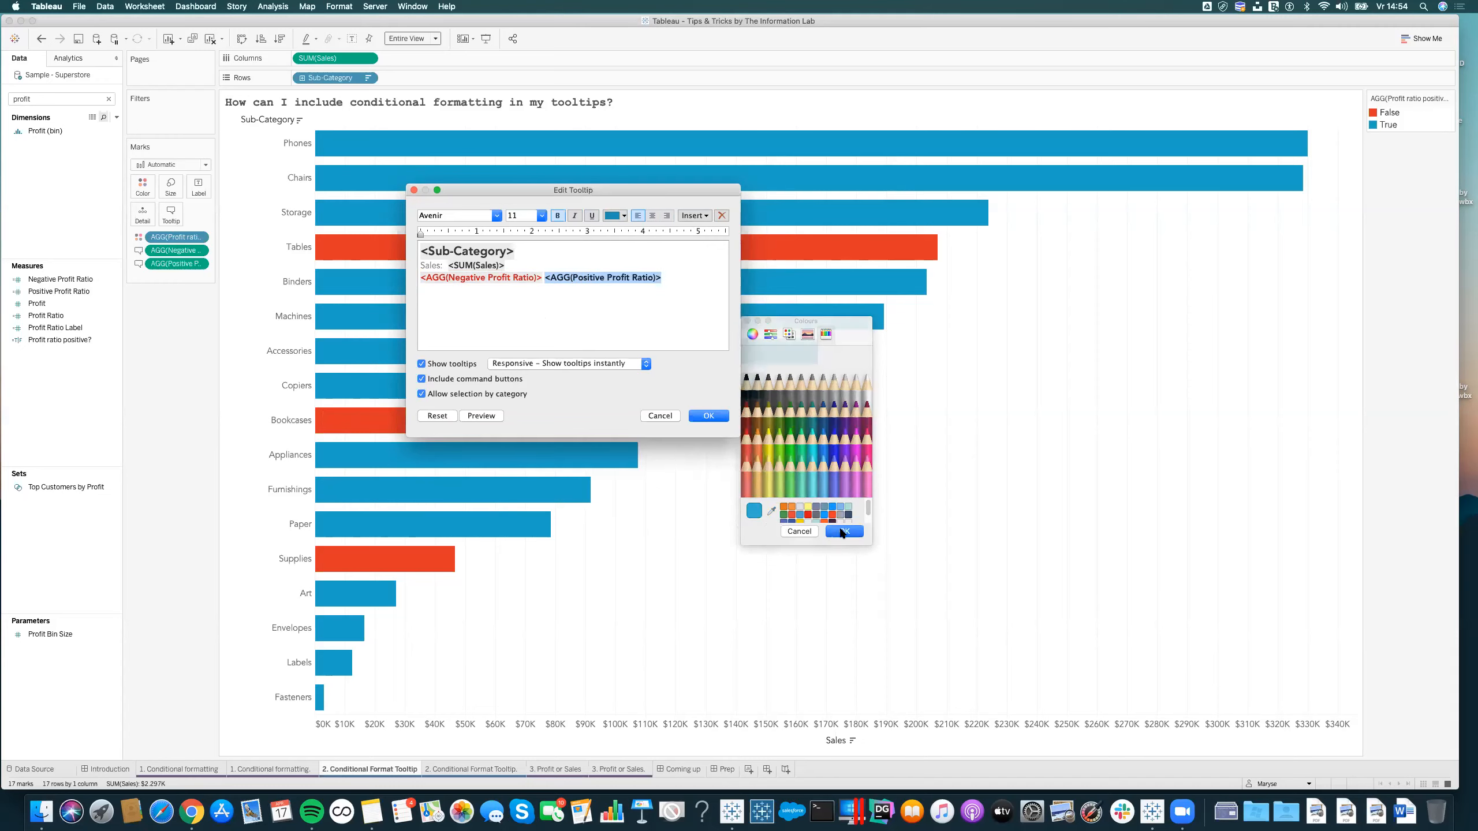
{"action": "left_click", "coordinate": [712, 415]}
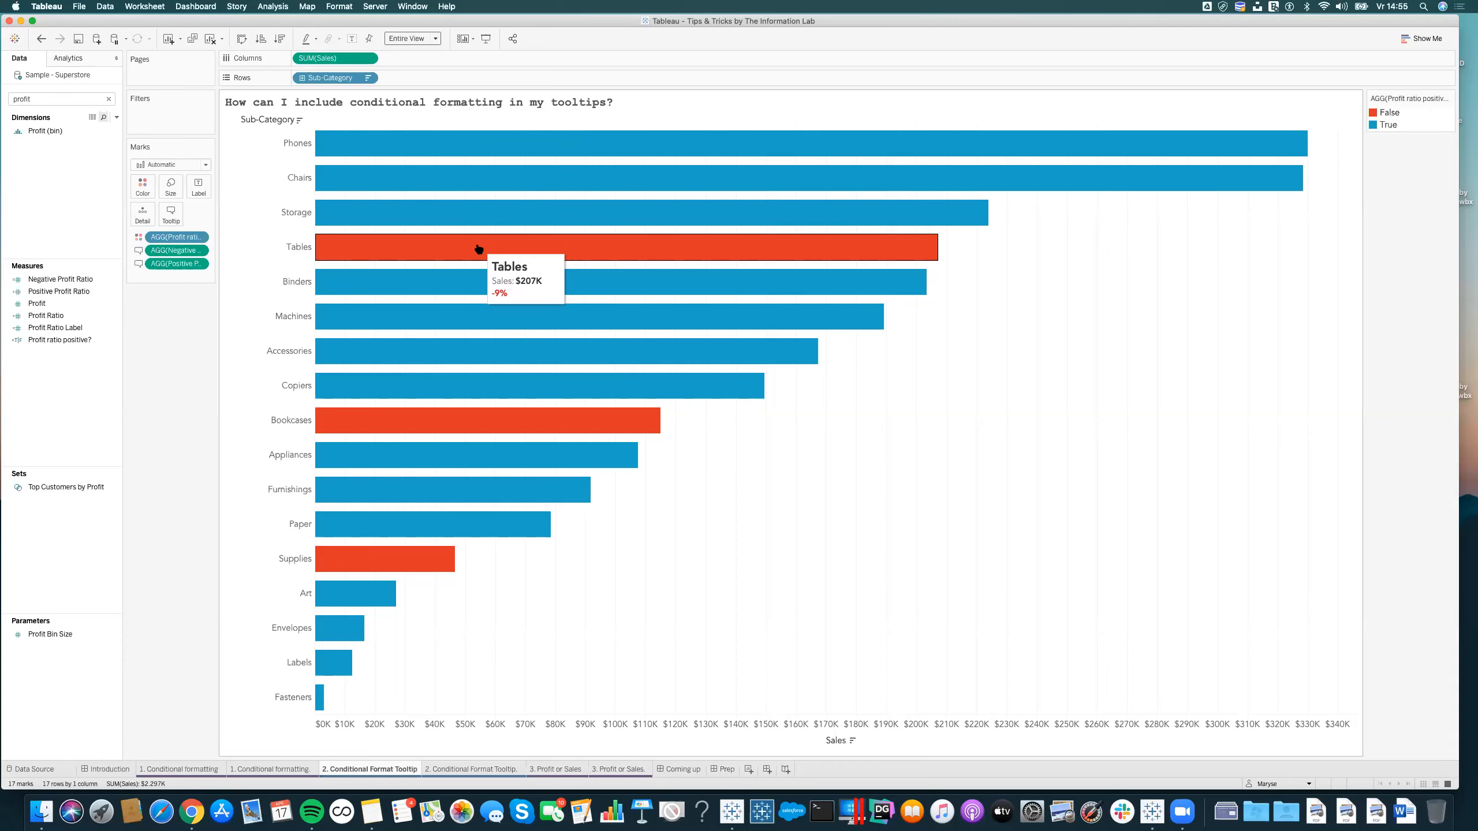
Add the label "Profit ratio:" before the Negative Profit Ratio field in the tooltip text.
{"action": "left_click", "coordinate": [171, 213]}
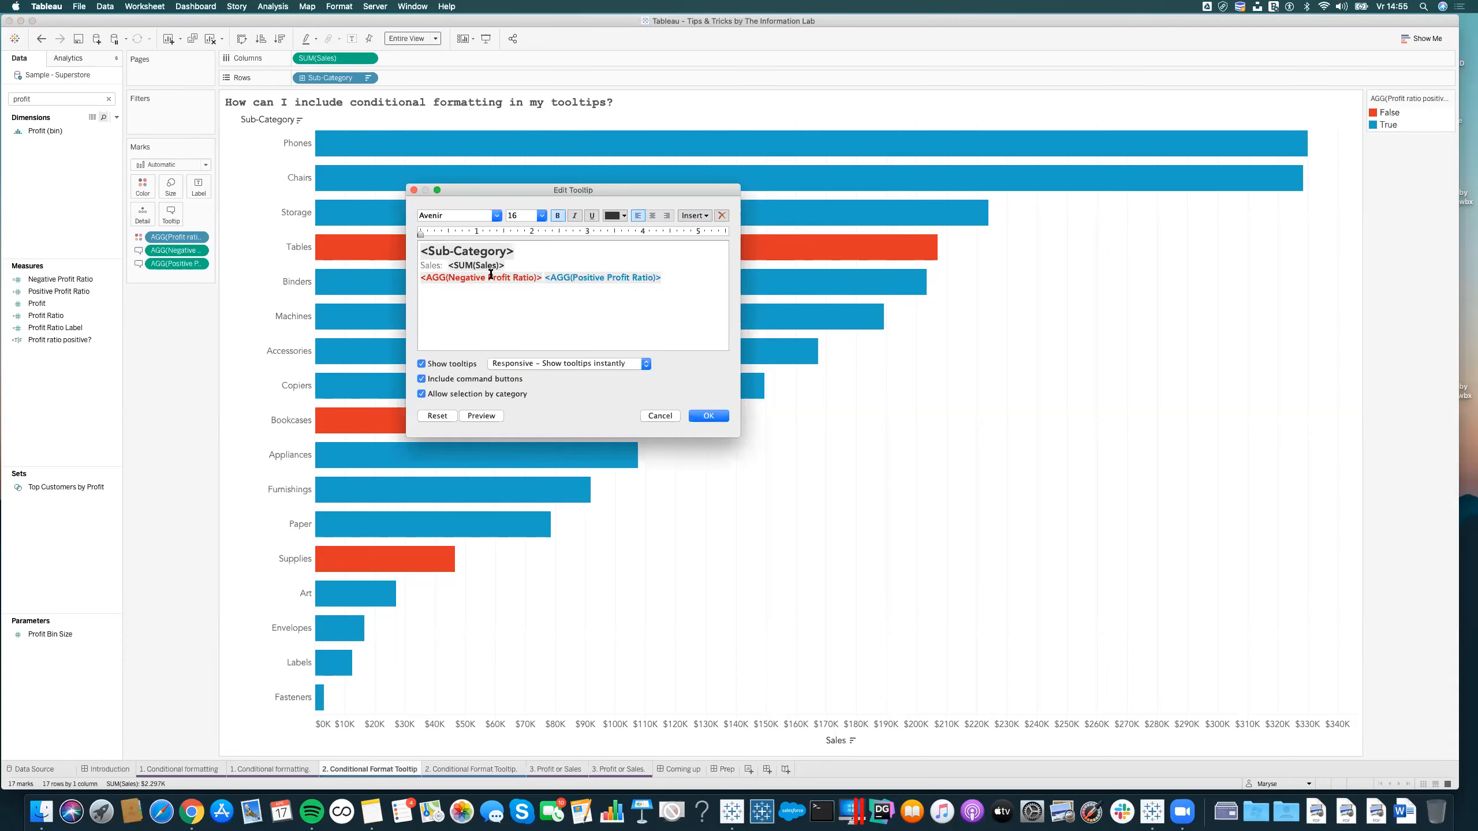
{"action": "double_click", "coordinate": [425, 279]}
{"action": "key", "text": "Left"}
{"action": "type", "text": "Profit ra"}
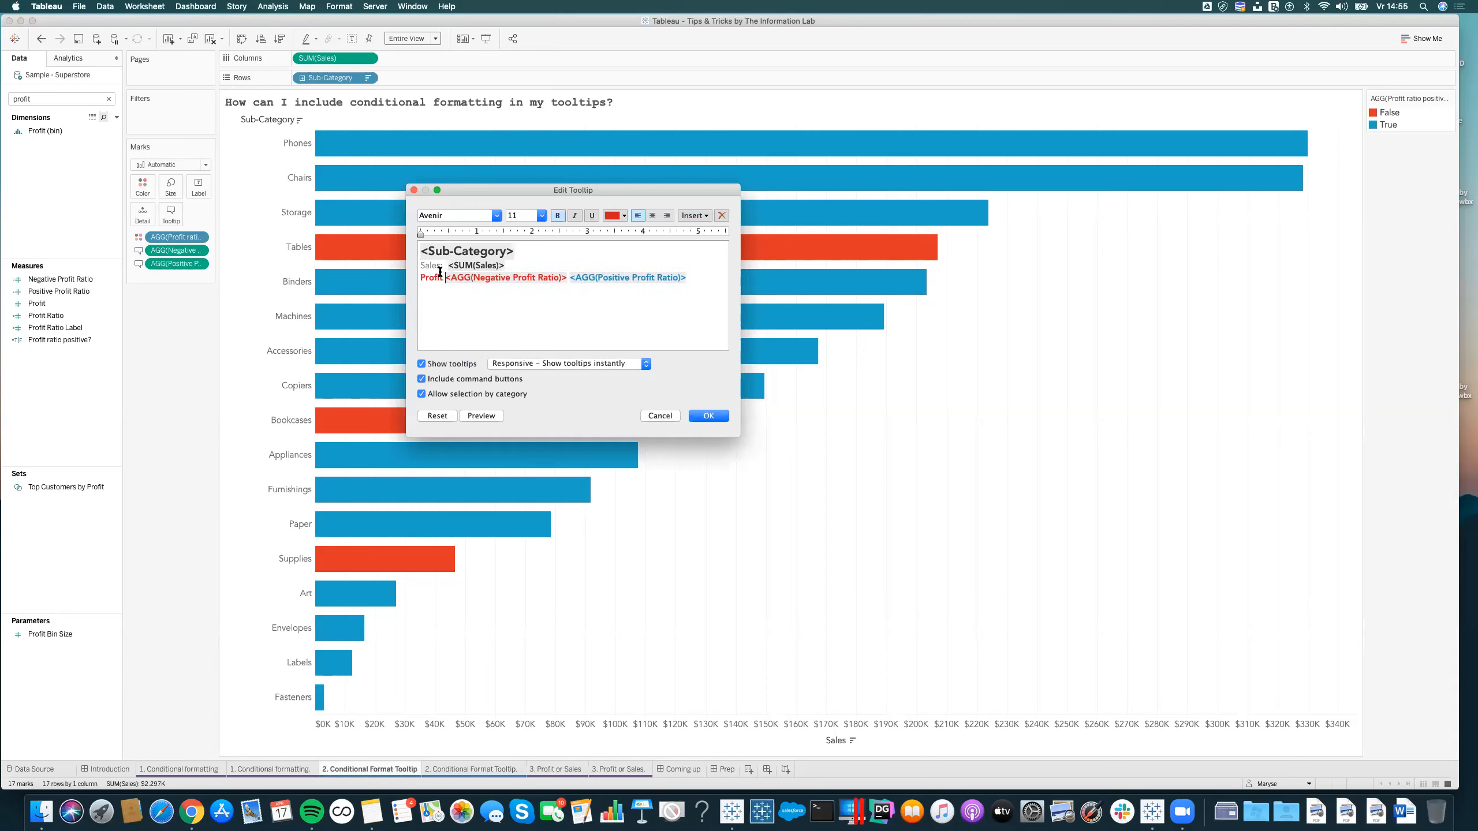
{"action": "type", "text": "tio:"}
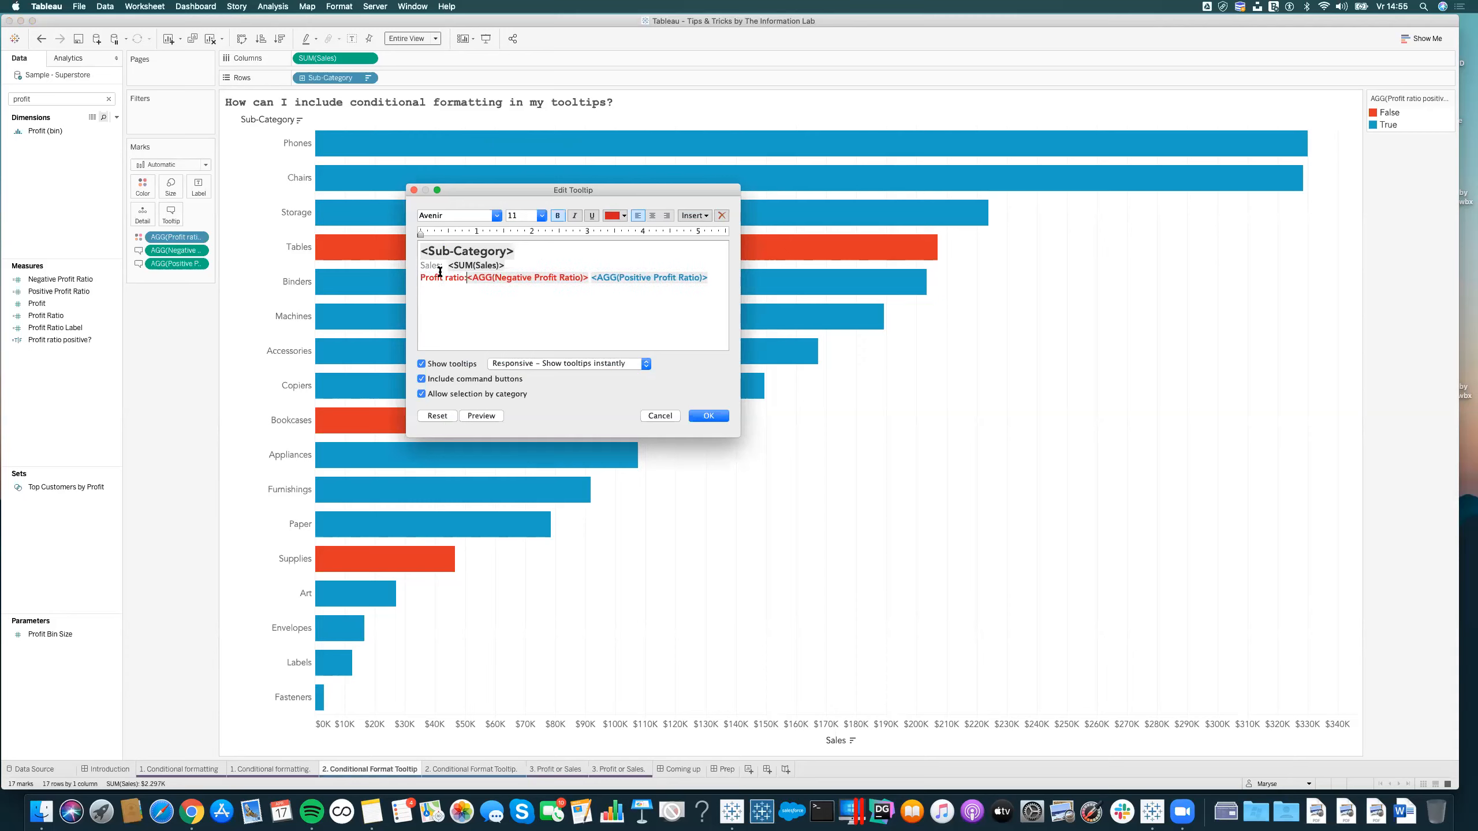
Recolour the "Profit ratio:" label black in the tooltip text and apply the tooltip.
{"action": "key", "text": "shift+Left"}
{"action": "key", "text": "shift+Left"}
{"action": "key", "text": "shift+Left"}
{"action": "key", "text": "shift+Left"}
{"action": "key", "text": "shift+Left"}
{"action": "key", "text": "shift+Left"}
{"action": "key", "text": "shift+Left"}
{"action": "key", "text": "shift+Left"}
{"action": "key", "text": "shift+Left"}
{"action": "key", "text": "shift+Left"}
{"action": "key", "text": "shift+Left"}
{"action": "key", "text": "shift+Left"}
{"action": "key", "text": "shift+Left"}
{"action": "key", "text": "shift+Left"}
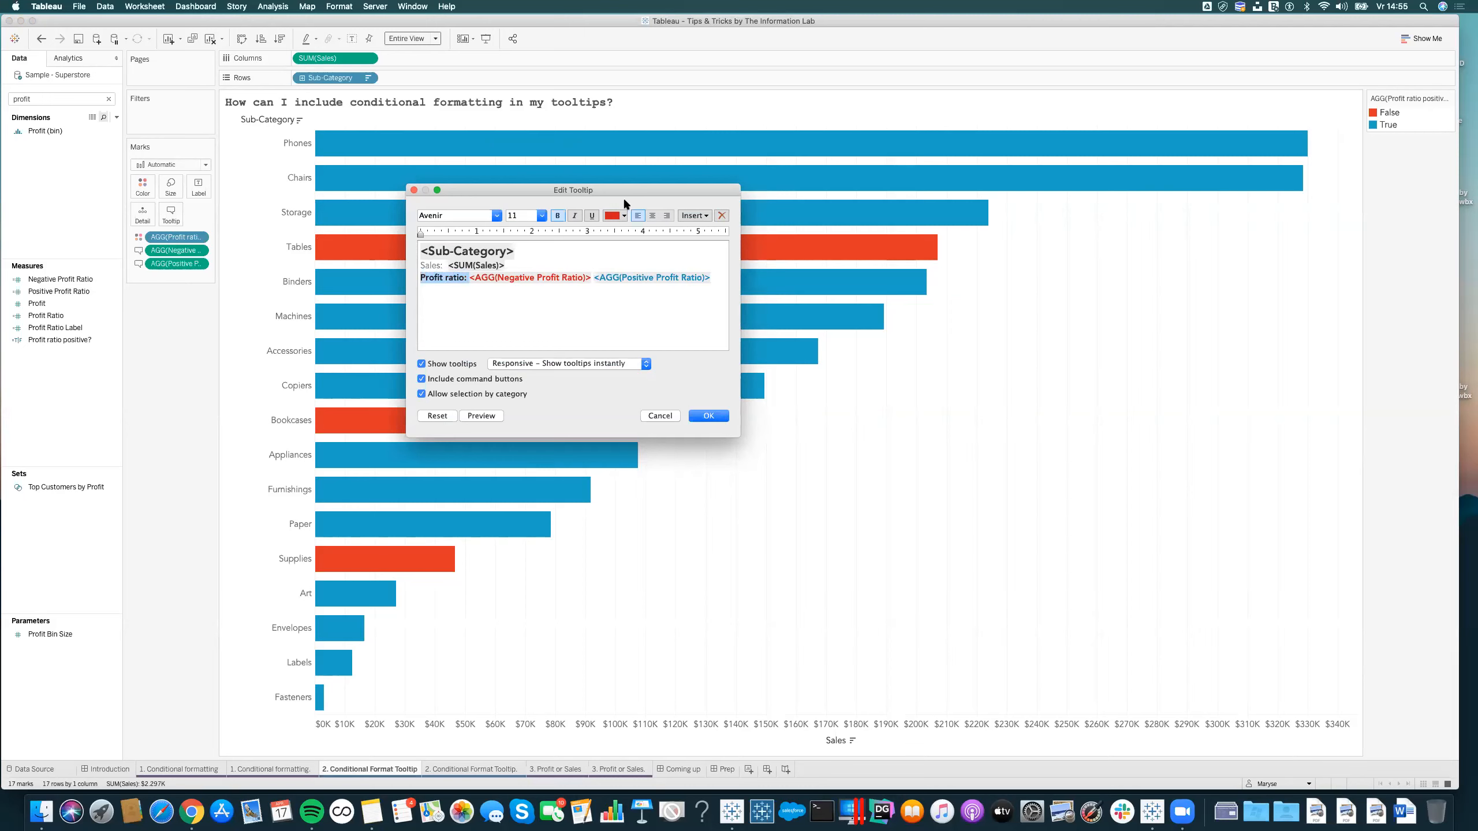
{"action": "left_click", "coordinate": [615, 216]}
{"action": "left_click", "coordinate": [610, 226]}
{"action": "left_click", "coordinate": [506, 325]}
{"action": "left_click", "coordinate": [708, 415]}
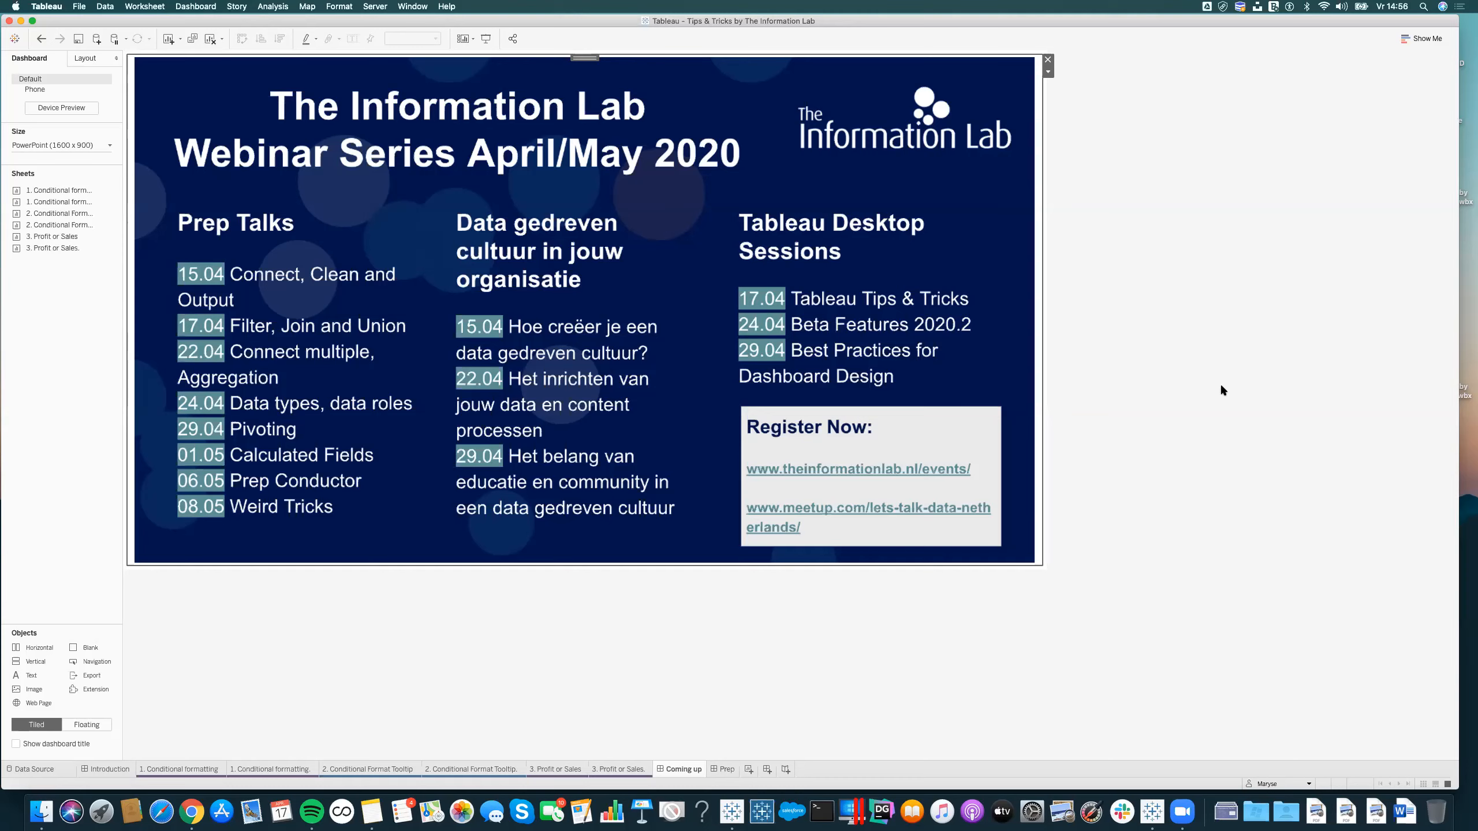
Show the Prep dashboard with the Prep Series dates and topics.
{"action": "left_click", "coordinate": [724, 770]}
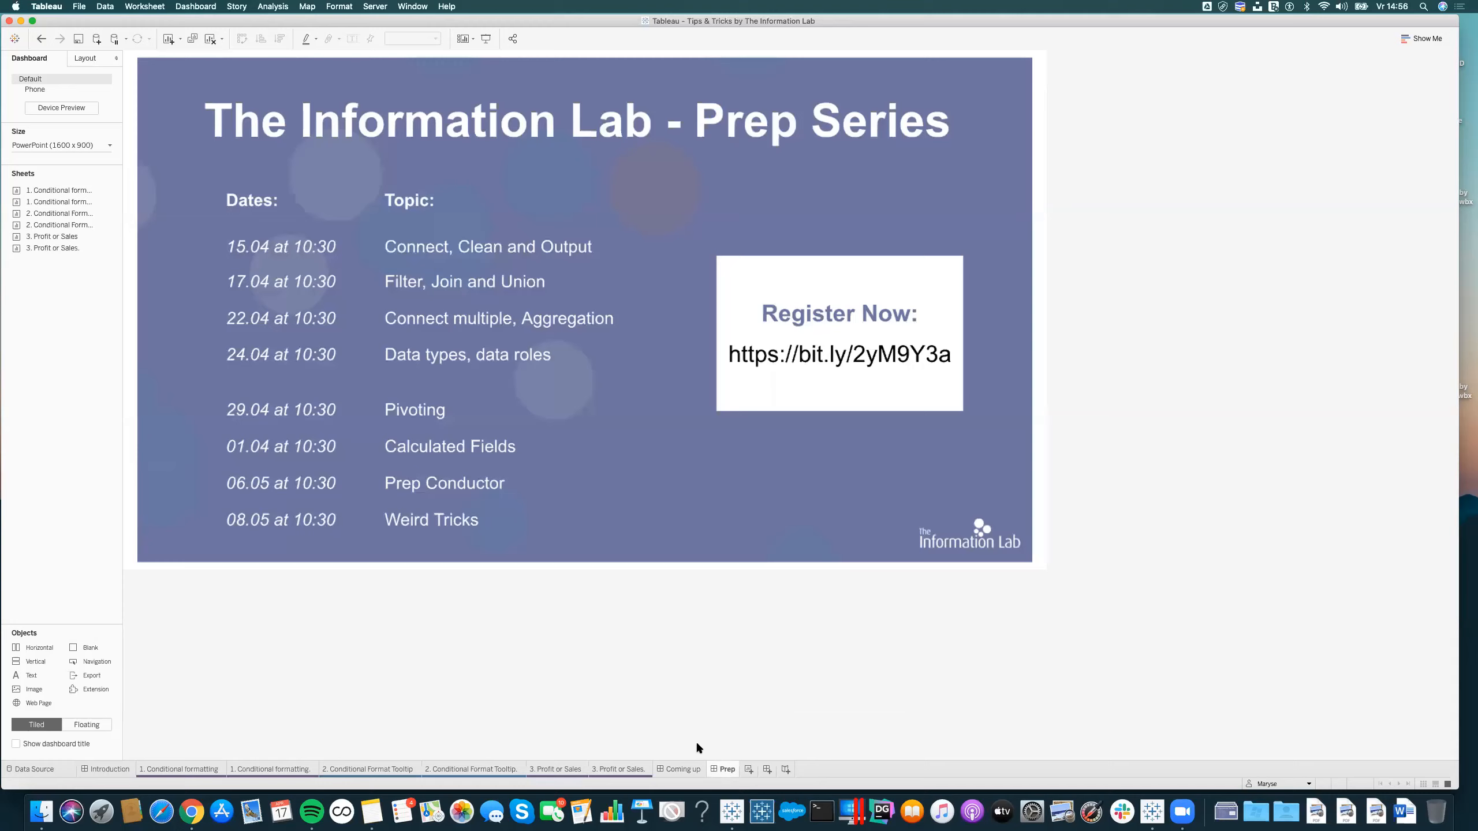